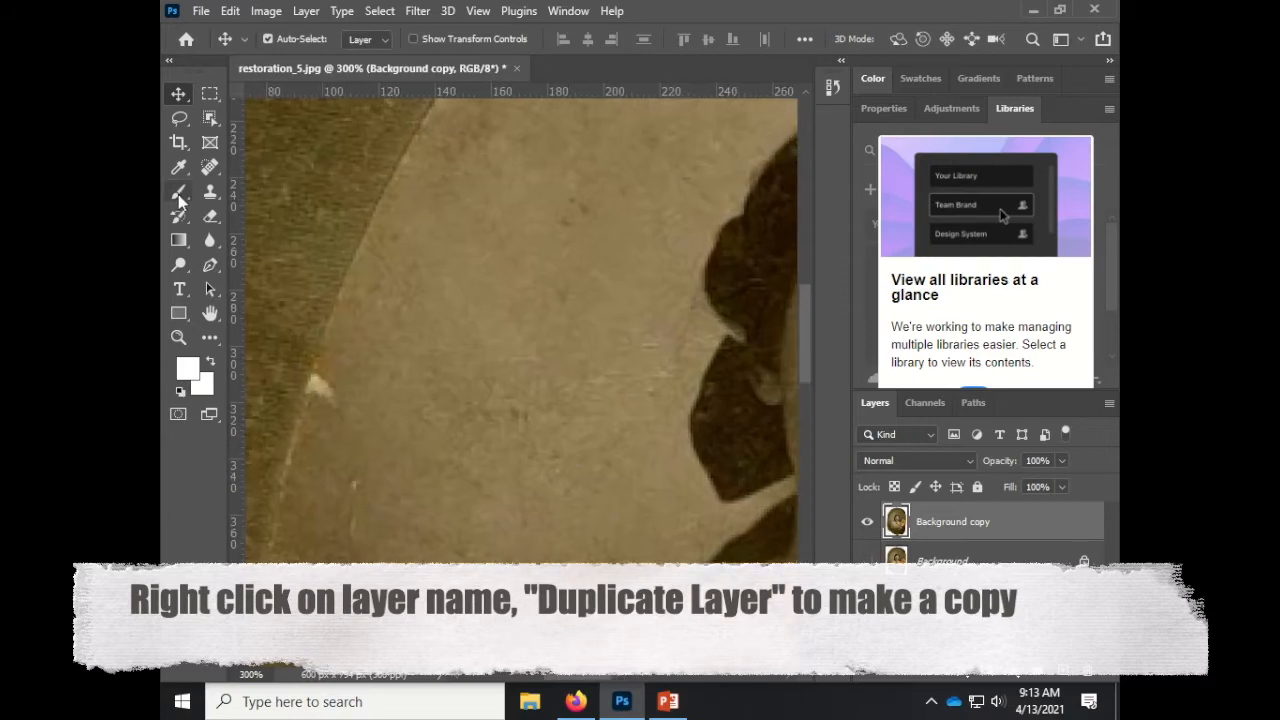
# - Remove the specks and scratches from the backdrop beside the woman's head and shoulder with the Spot Healing Brush at 9 px
pyautogui.moveTo(512, 413); pyautogui.dragTo(531, 426)
pyautogui.click(557, 452)
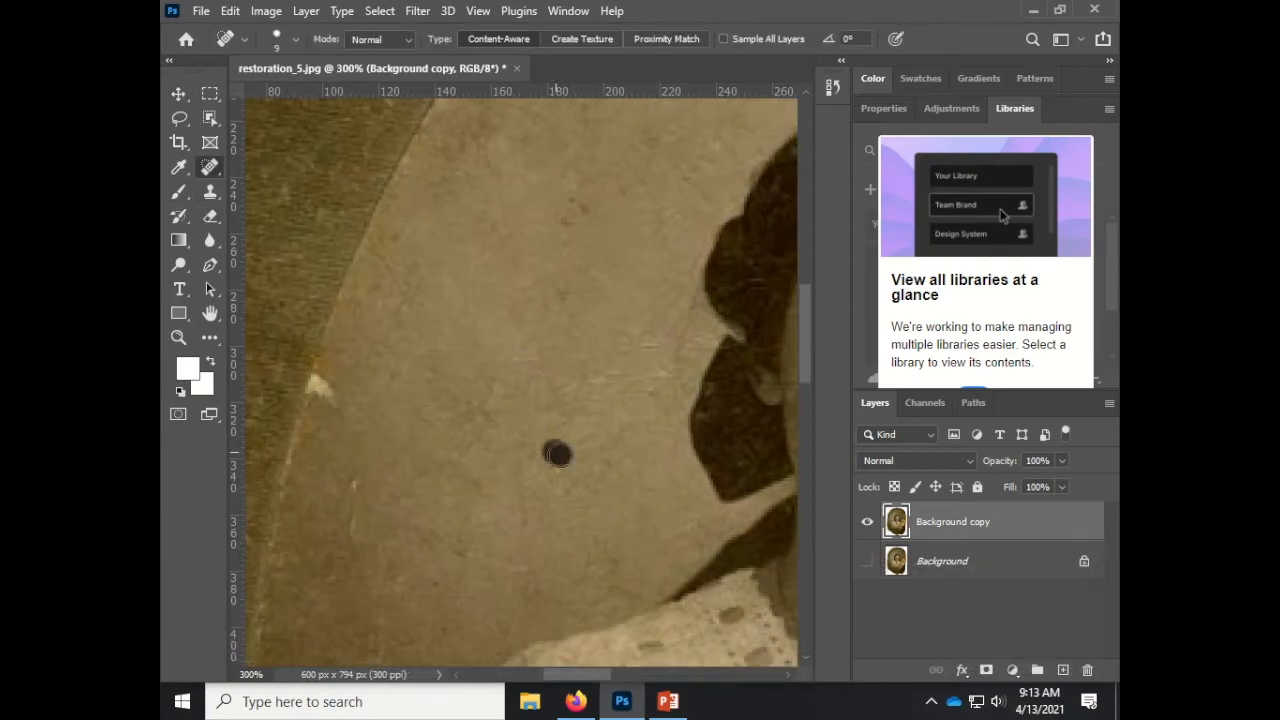
pyautogui.moveTo(560, 205); pyautogui.dragTo(457, 348)
pyautogui.moveTo(457, 335); pyautogui.dragTo(459, 358)
pyautogui.moveTo(565, 106)
pyautogui.mouseDown()
pyautogui.moveTo(471, 226)
pyautogui.moveTo(497, 257)
pyautogui.mouseUp()
pyautogui.moveTo(294, 647)
pyautogui.mouseDown()
pyautogui.moveTo(477, 366)
pyautogui.moveTo(521, 458)
pyautogui.mouseUp()
pyautogui.moveTo(397, 291); pyautogui.dragTo(403, 349)
pyautogui.moveTo(428, 485); pyautogui.dragTo(466, 245)
pyautogui.moveTo(469, 197); pyautogui.dragTo(470, 262)
pyautogui.moveTo(467, 285); pyautogui.dragTo(402, 110)
pyautogui.moveTo(424, 558); pyautogui.dragTo(436, 571)
pyautogui.moveTo(357, 536); pyautogui.dragTo(344, 524)
pyautogui.moveTo(355, 572); pyautogui.dragTo(354, 552)
pyautogui.moveTo(511, 613); pyautogui.dragTo(417, 437)
pyautogui.moveTo(615, 349); pyautogui.dragTo(392, 477)
pyautogui.moveTo(553, 499); pyautogui.dragTo(546, 500)
# - Heal the blemishes on the woman's neck and below her jaw with the Spot Healing Brush, reducing it to 5 px for the fine marks
pyautogui.moveTo(530, 415)
pyautogui.mouseDown()
pyautogui.moveTo(513, 360)
pyautogui.moveTo(474, 360)
pyautogui.moveTo(502, 655)
pyautogui.mouseUp()
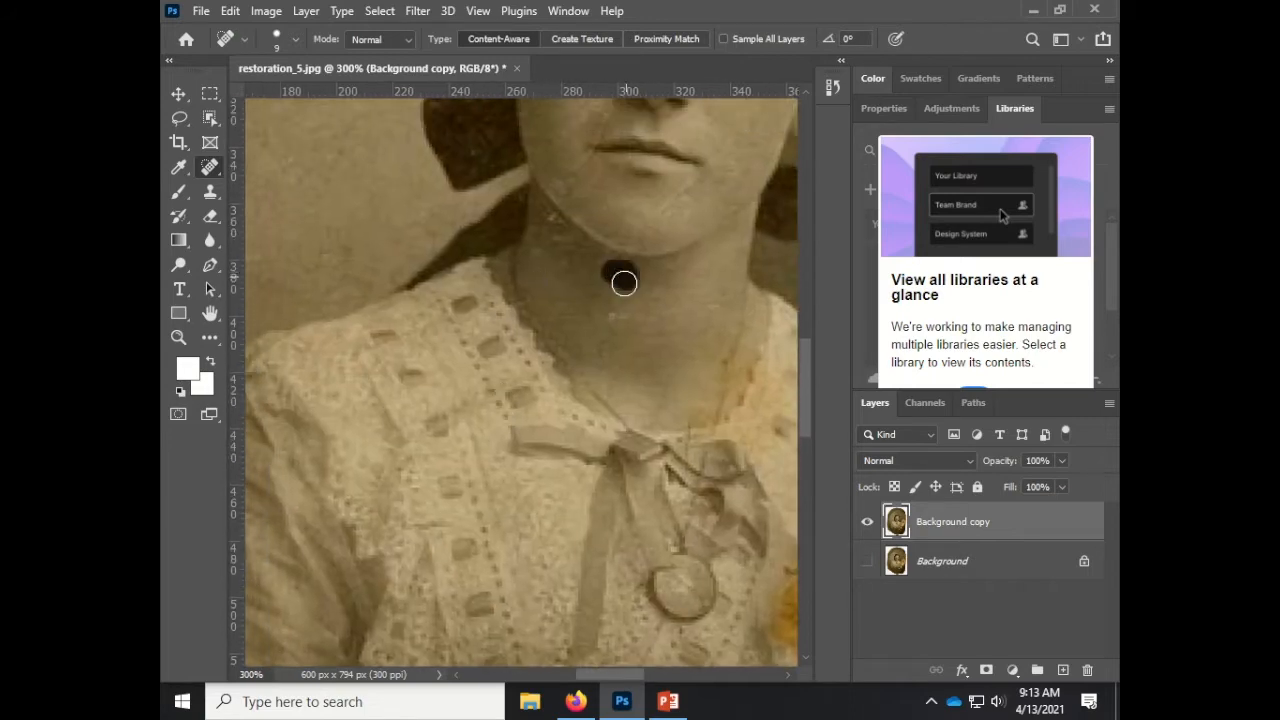
pyautogui.moveTo(637, 354); pyautogui.dragTo(637, 432)
pyautogui.scroll(2, 634, 456)
pyautogui.click(623, 391)
pyautogui.click(609, 457)
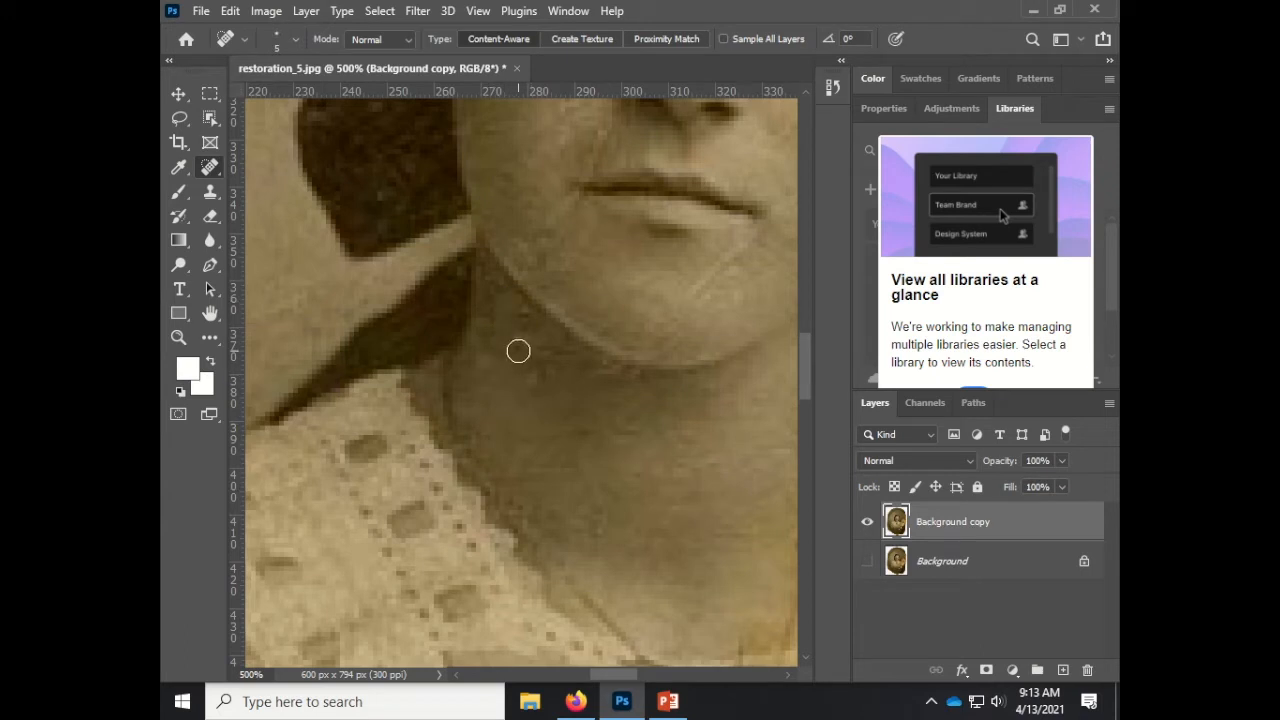
pyautogui.click(498, 318)
# - Switch to the Clone Stamp tool and reduce its brush size to 8 px
pyautogui.click(210, 192)
pyautogui.press('[')
pyautogui.press('[')
pyautogui.press('[')
pyautogui.press('[')
pyautogui.press('[')
pyautogui.press('[')
pyautogui.press('[')
pyautogui.press('[')
pyautogui.press('[')
pyautogui.press('[')
pyautogui.press('[')
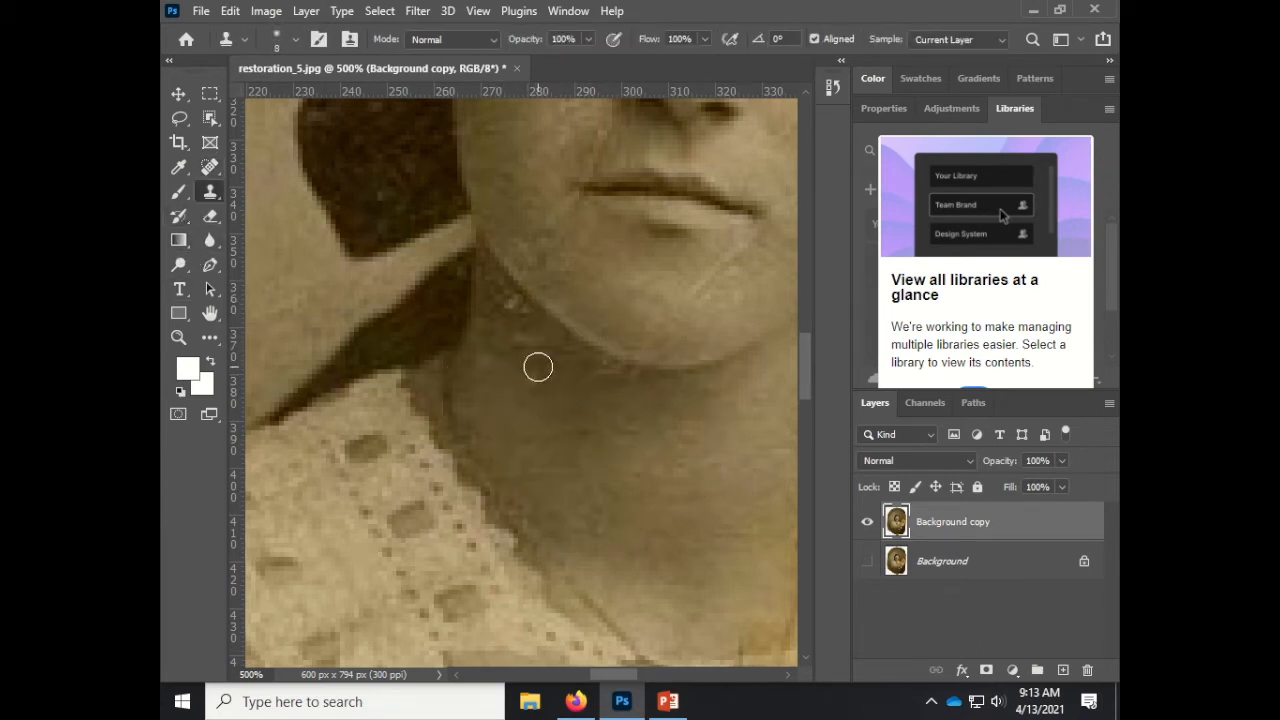
# - Clone clean backdrop over the scratches above the woman's head, using the Clone Stamp with a 30 px brush
pyautogui.scroll(10, 574, 508)
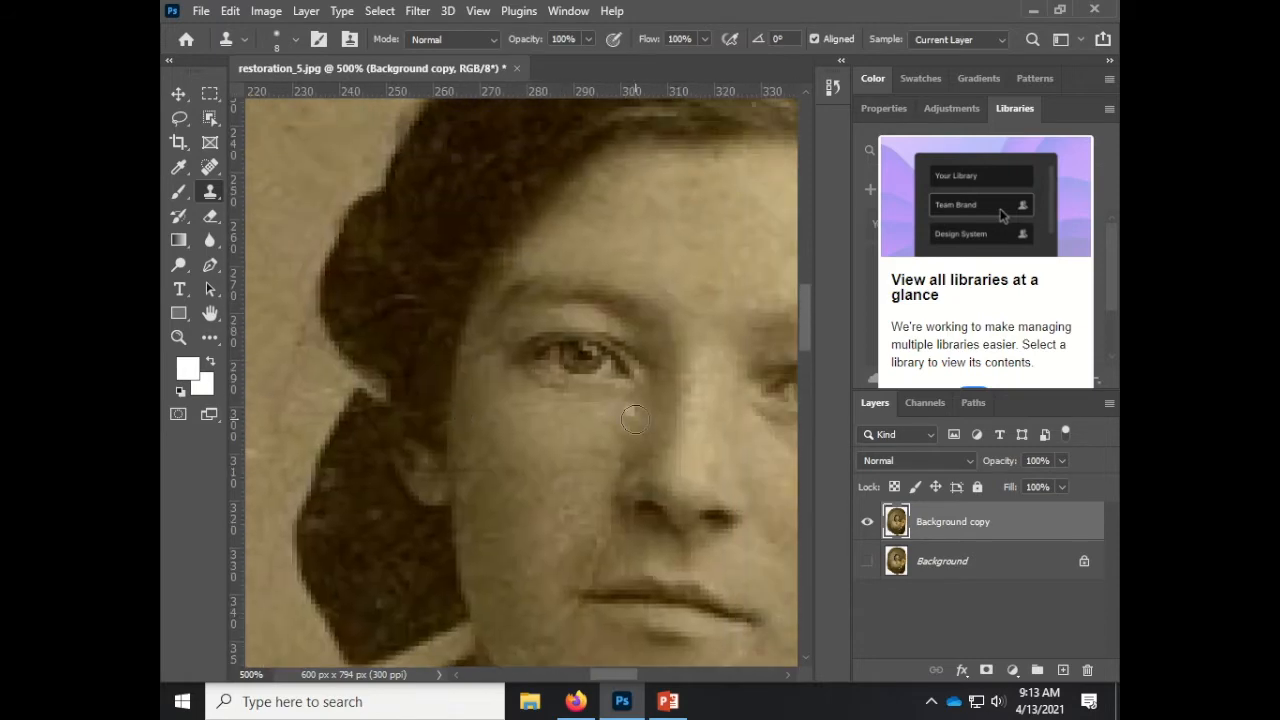
pyautogui.scroll(12, 542, 450)
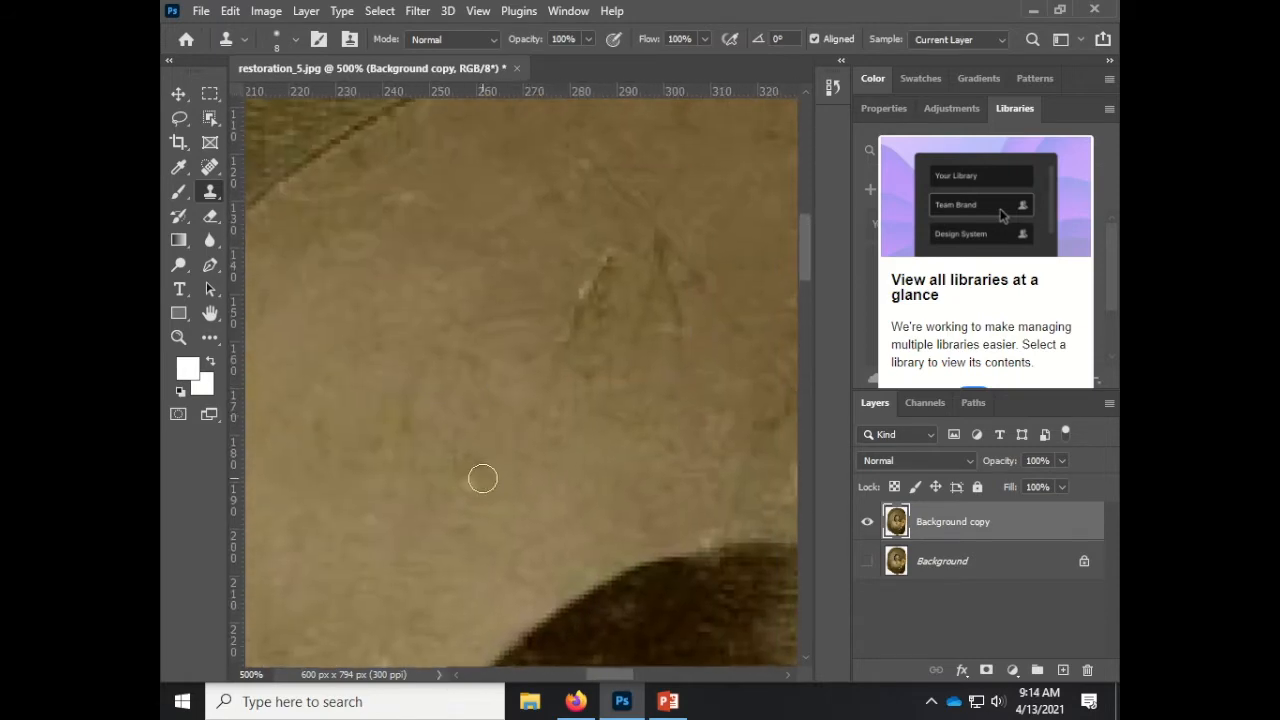
pyautogui.moveTo(465, 234); pyautogui.dragTo(531, 317)
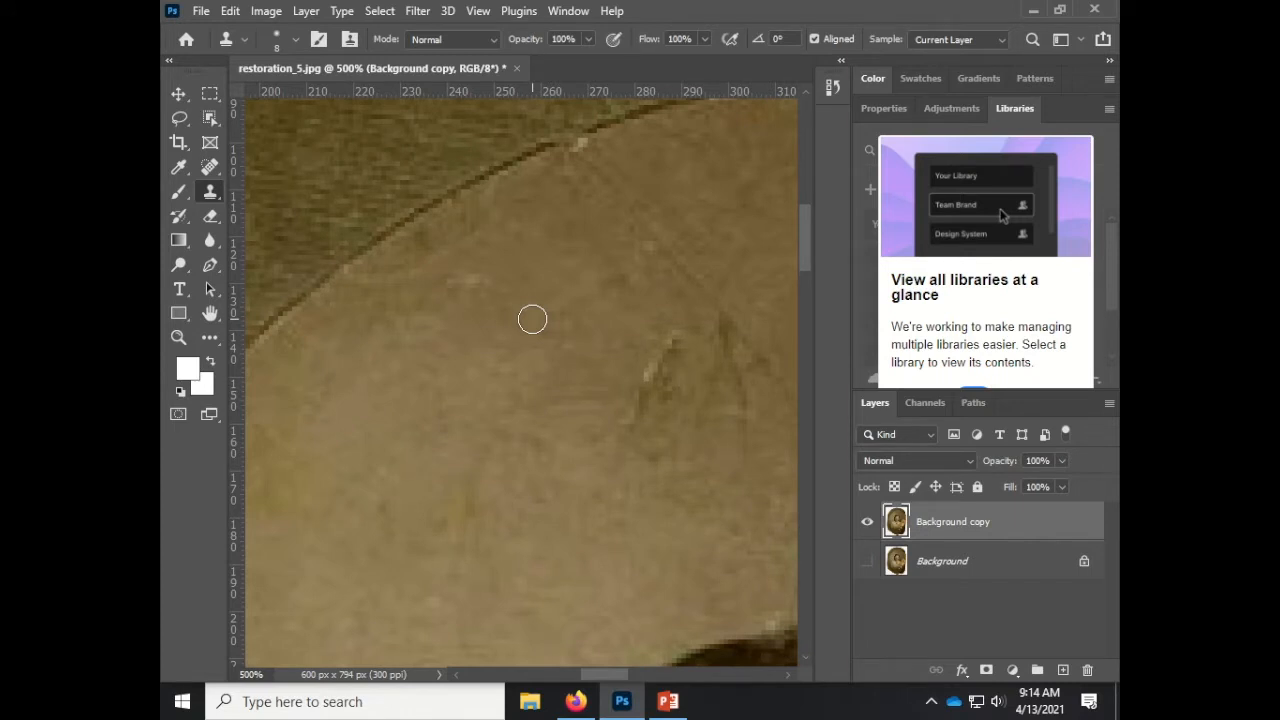
pyautogui.press(']')
pyautogui.press(']')
pyautogui.press(']')
pyautogui.moveTo(662, 368); pyautogui.dragTo(588, 443)
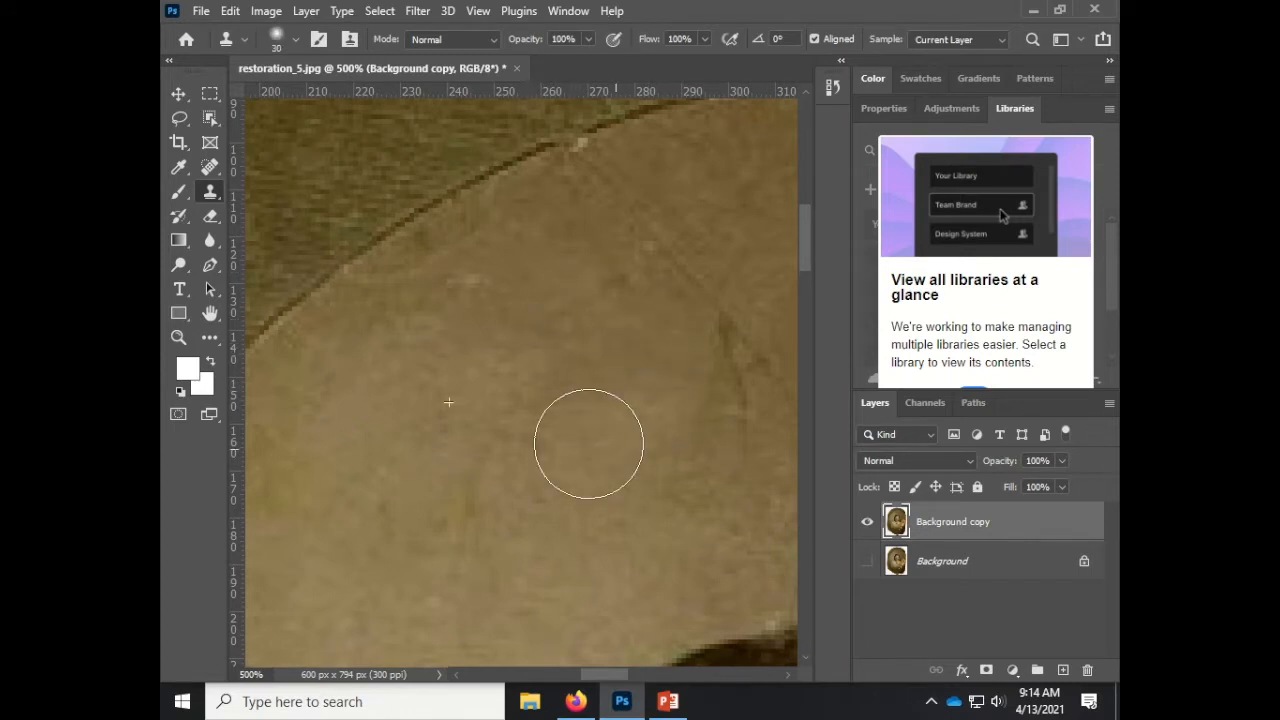
pyautogui.moveTo(752, 438); pyautogui.dragTo(707, 347)
pyautogui.moveTo(632, 258); pyautogui.dragTo(595, 329)
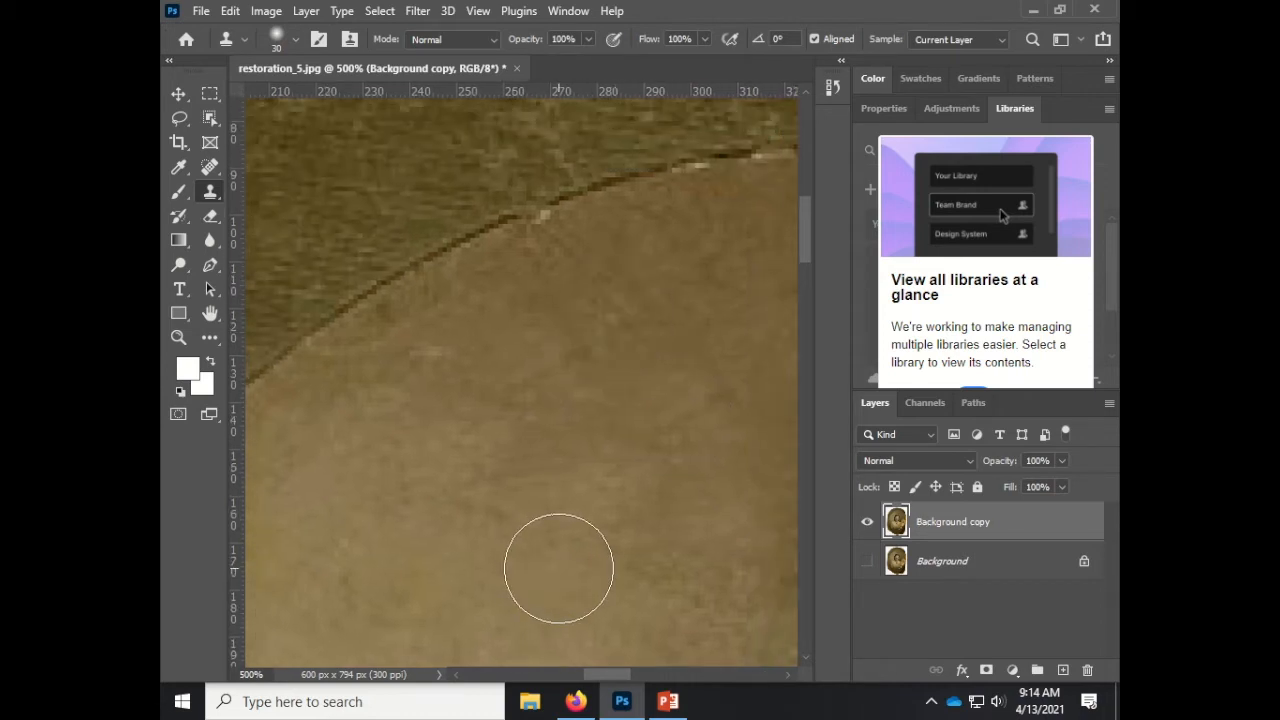
# - Examine the retouched portrait at several magnifications for remaining damage
pyautogui.hotkey('ctrl', '1')
pyautogui.scroll(-5, 609, 614)
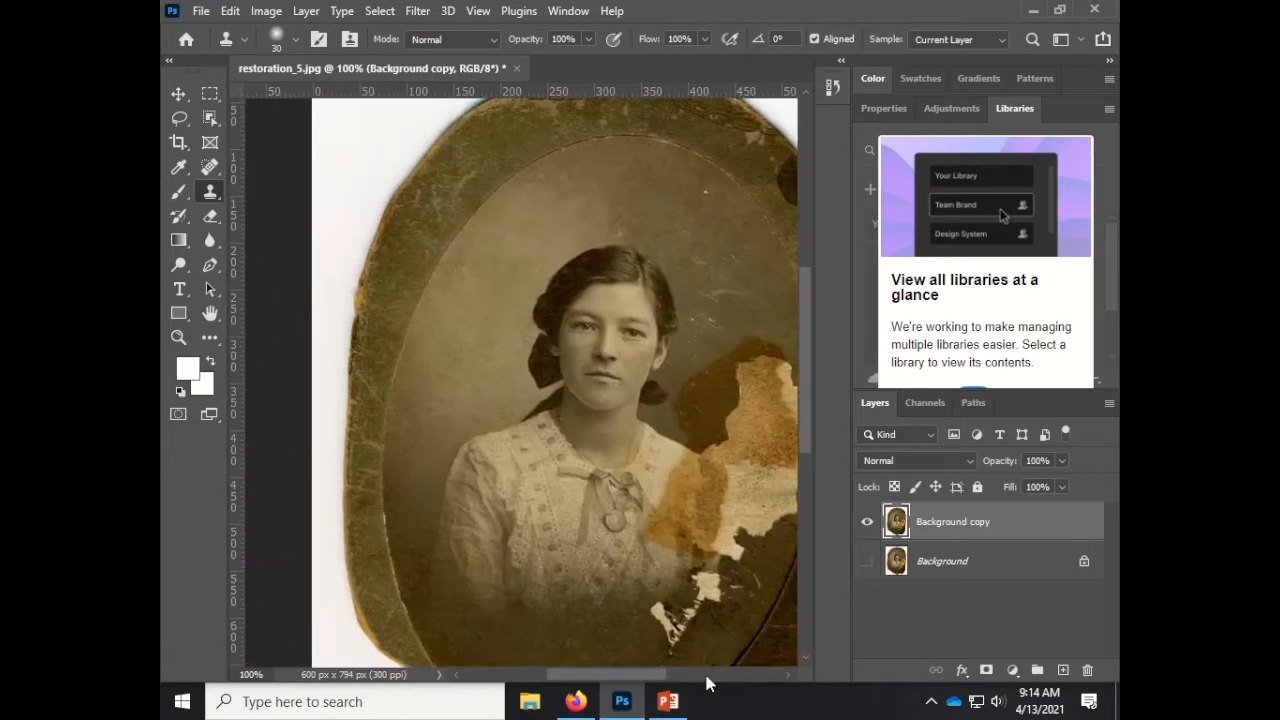
pyautogui.hotkey('ctrl', '+')
pyautogui.hotkey('ctrl', '+')
pyautogui.moveTo(609, 603); pyautogui.dragTo(457, 270)
pyautogui.hotkey('ctrl', '-')
pyautogui.hotkey('ctrl', '-')
pyautogui.hotkey('ctrl', '-')
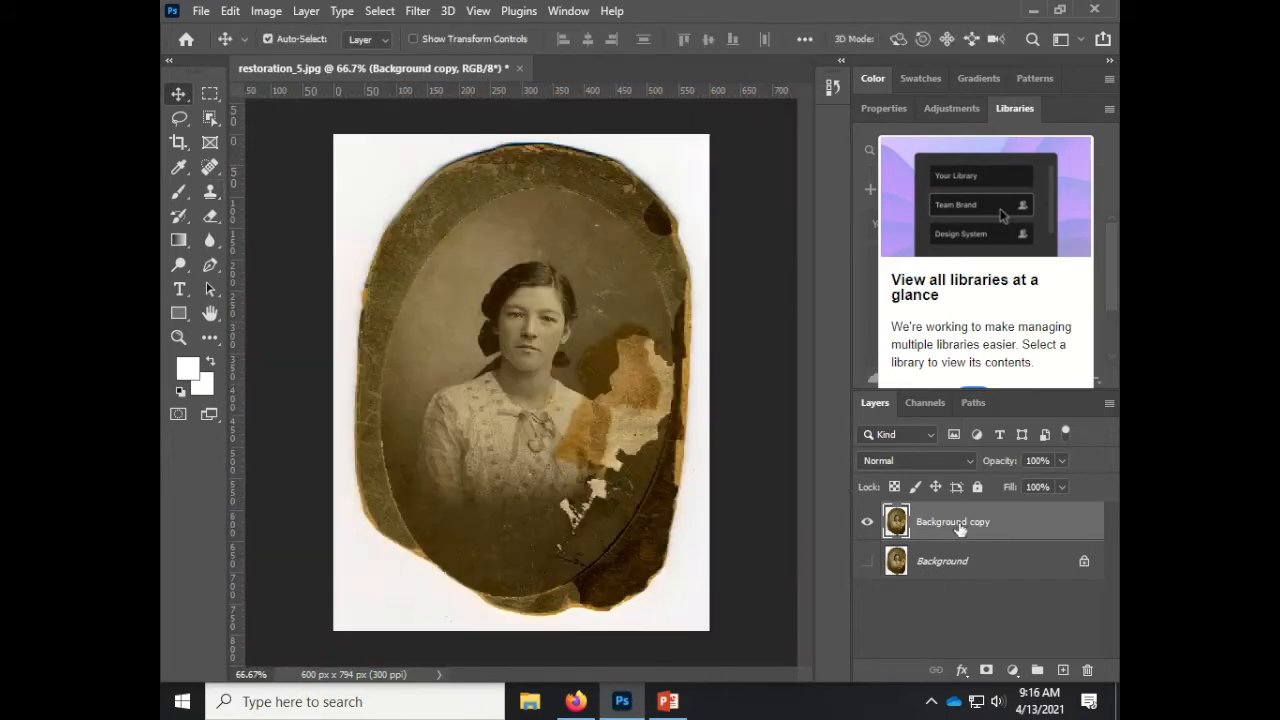
# - Duplicate the Background copy layer as Background copy 2
pyautogui.rightClick(937, 535)
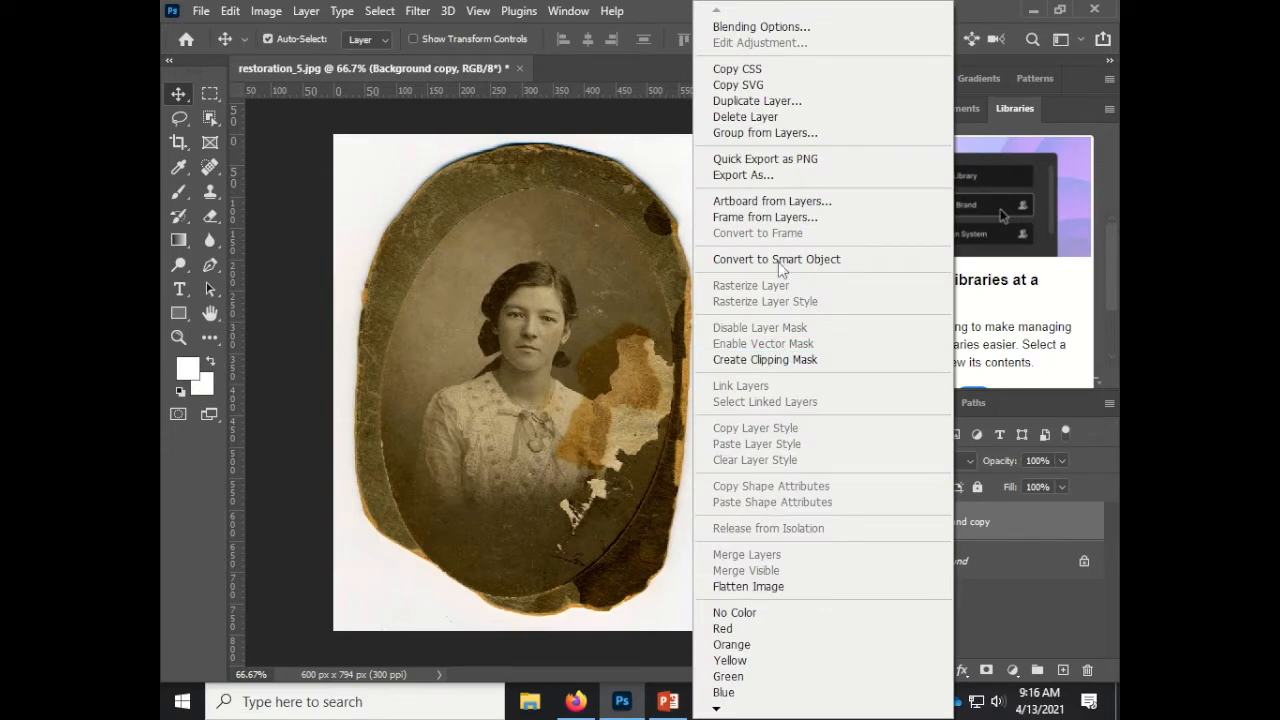
pyautogui.click(758, 101)
pyautogui.click(789, 179)
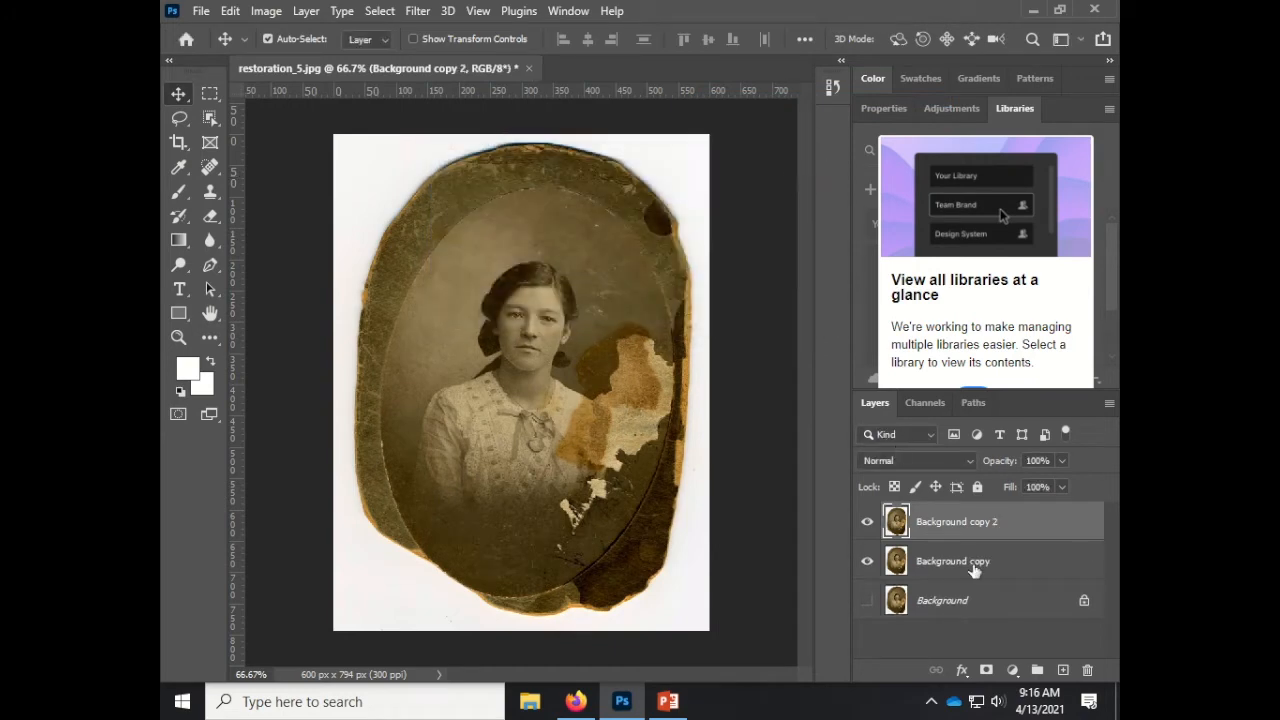
# - Flip the Background copy 2 layer horizontally so its undamaged side covers the torn side of the portrait
pyautogui.click(230, 11)
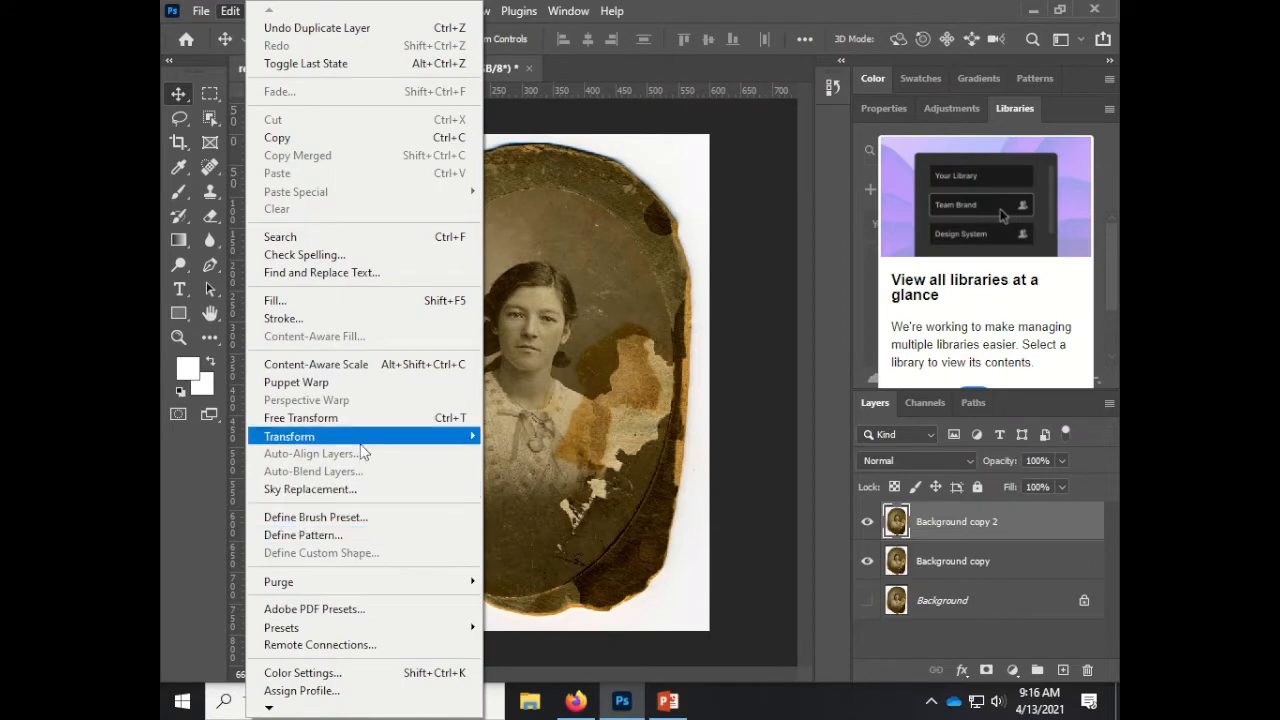
pyautogui.moveTo(360, 437)
pyautogui.click(580, 417)
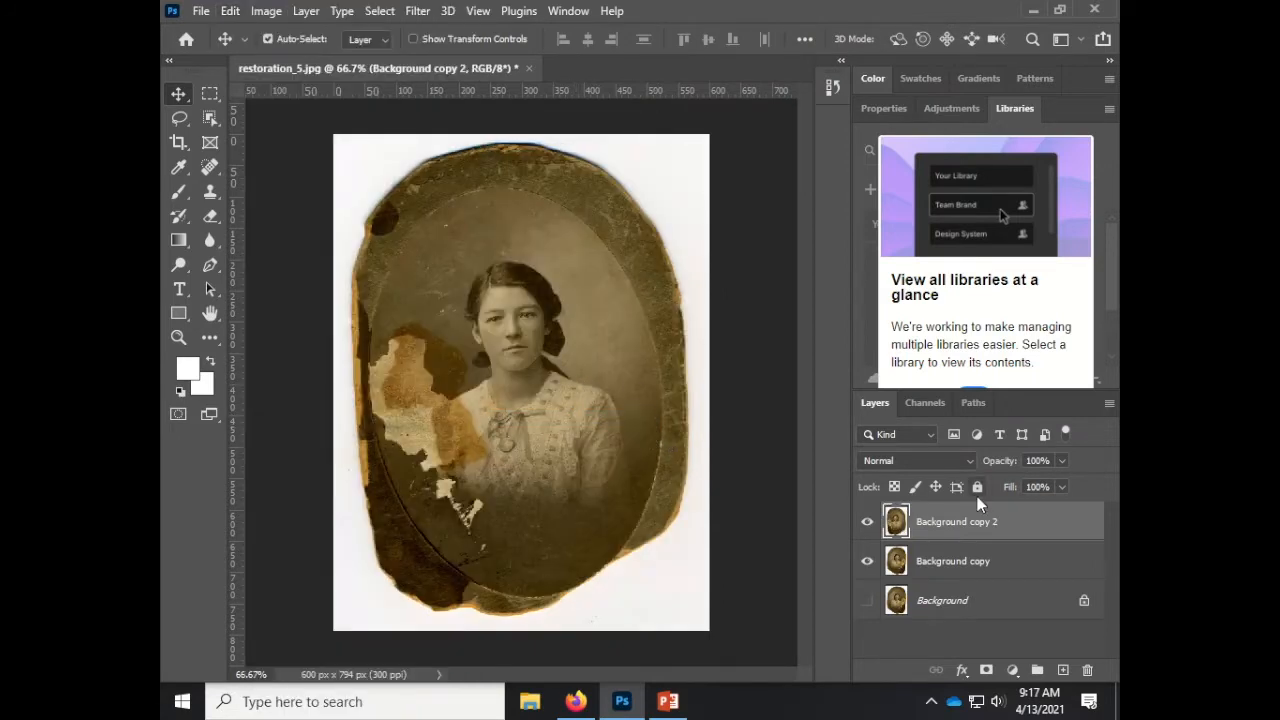
pyautogui.moveTo(560, 410)
pyautogui.mouseDown()
pyautogui.moveTo(615, 406)
pyautogui.moveTo(558, 406)
pyautogui.mouseUp()
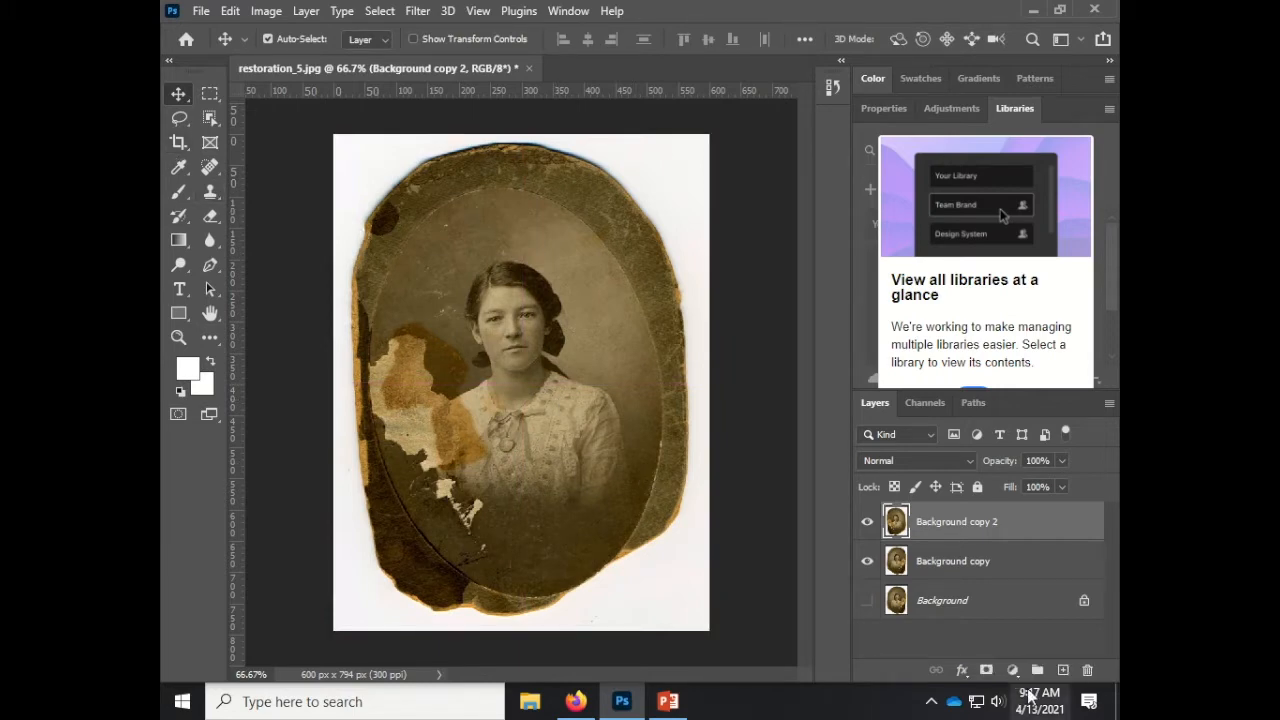
# - Add a layer mask to Background copy 2 and paint its outer areas black with a soft 300 px brush to hide the mirrored frame
pyautogui.click(986, 670)
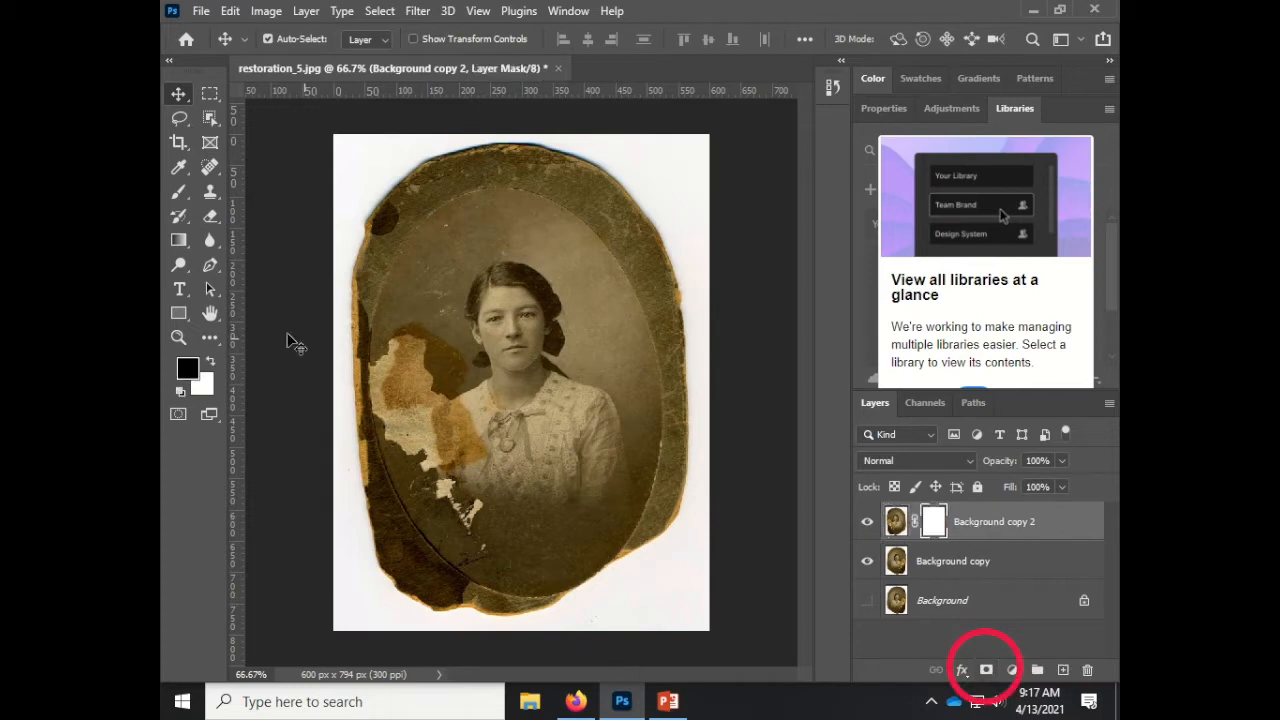
pyautogui.click(181, 192)
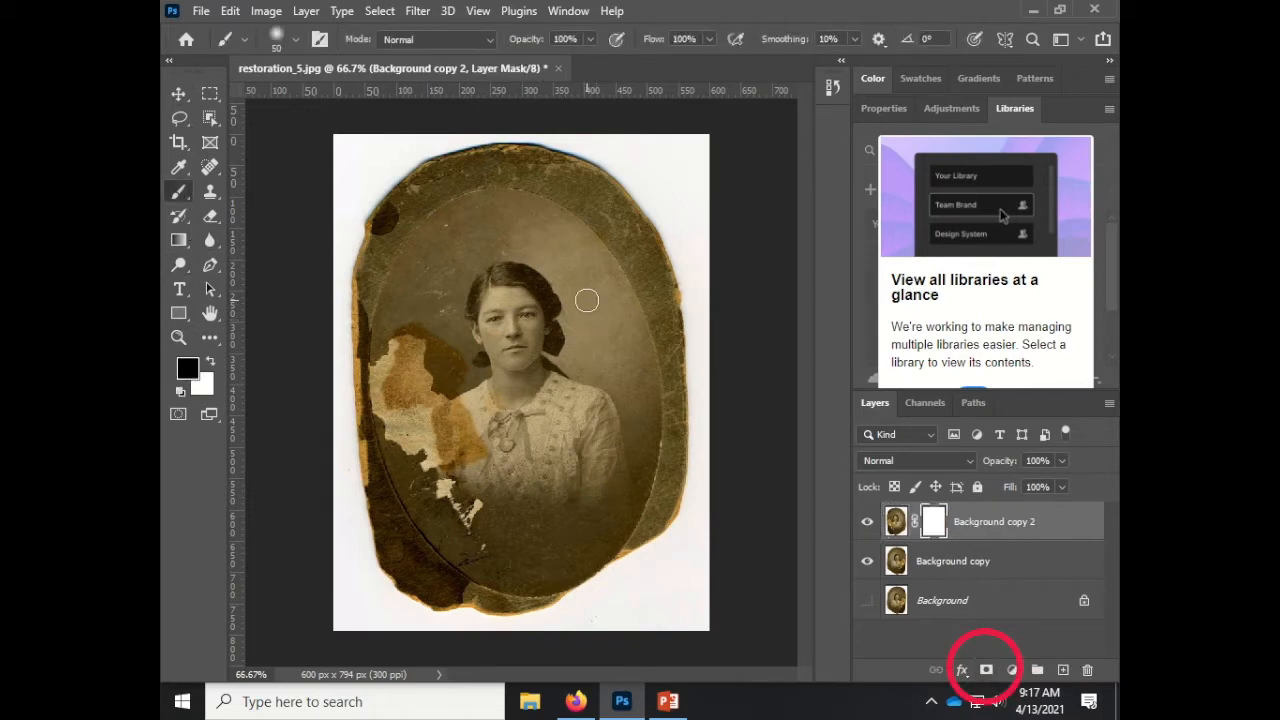
pyautogui.press(']')
pyautogui.press(']')
pyautogui.press(']')
pyautogui.press(']')
pyautogui.press(']')
pyautogui.press(']')
pyautogui.click(692, 216)
pyautogui.moveTo(692, 216)
pyautogui.mouseDown()
pyautogui.moveTo(669, 163)
pyautogui.moveTo(484, 177)
pyautogui.moveTo(354, 247)
pyautogui.mouseUp()
pyautogui.moveTo(645, 183)
pyautogui.mouseDown()
pyautogui.moveTo(379, 260)
pyautogui.moveTo(351, 362)
pyautogui.moveTo(546, 224)
pyautogui.moveTo(349, 402)
pyautogui.moveTo(381, 658)
pyautogui.moveTo(366, 466)
pyautogui.moveTo(409, 606)
pyautogui.moveTo(562, 670)
pyautogui.moveTo(671, 662)
pyautogui.moveTo(708, 592)
pyautogui.moveTo(588, 656)
pyautogui.moveTo(510, 670)
pyautogui.moveTo(681, 599)
pyautogui.moveTo(600, 637)
pyautogui.moveTo(694, 540)
pyautogui.moveTo(737, 468)
pyautogui.mouseUp()
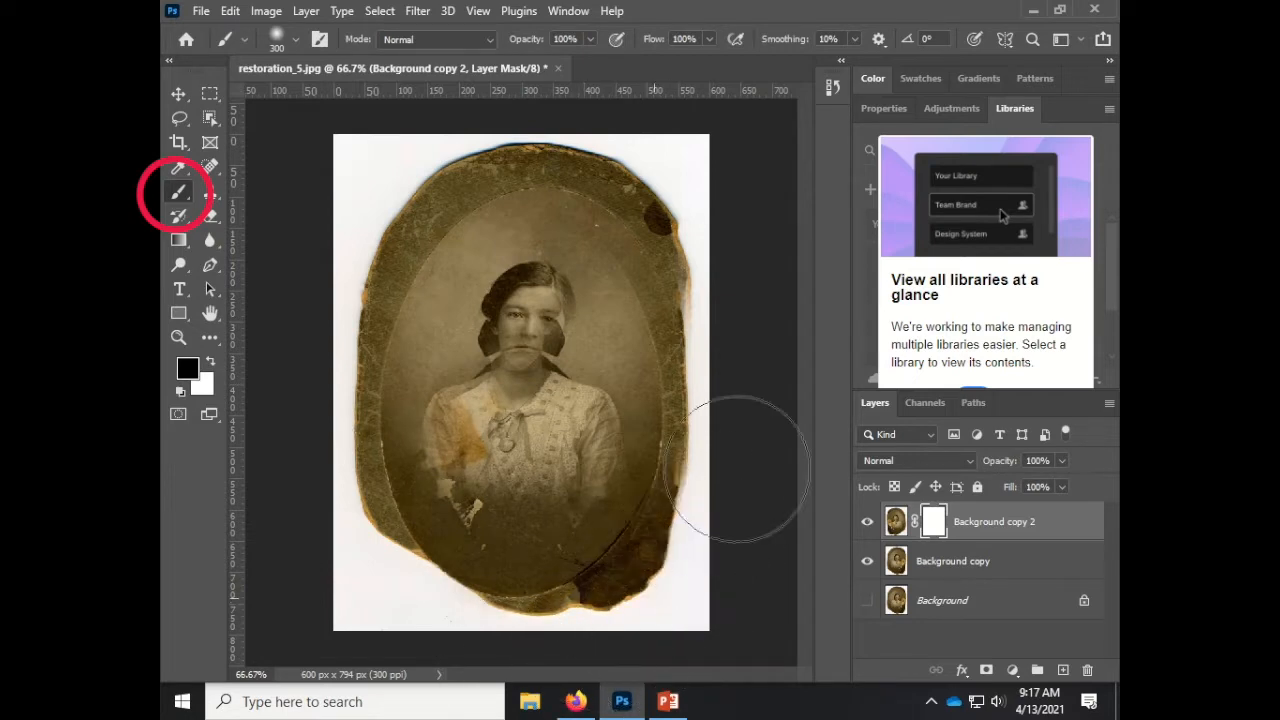
# - Mask out the mirrored face and stained blouse side with a black 175 px brush, keeping only the clean replacement shoulder and sleeve
pyautogui.press('[')
pyautogui.press('[')
pyautogui.press('[')
pyautogui.moveTo(727, 316)
pyautogui.mouseDown()
pyautogui.moveTo(724, 223)
pyautogui.moveTo(629, 130)
pyautogui.moveTo(589, 123)
pyautogui.moveTo(626, 185)
pyautogui.moveTo(744, 283)
pyautogui.moveTo(740, 329)
pyautogui.moveTo(648, 195)
pyautogui.moveTo(580, 194)
pyautogui.mouseUp()
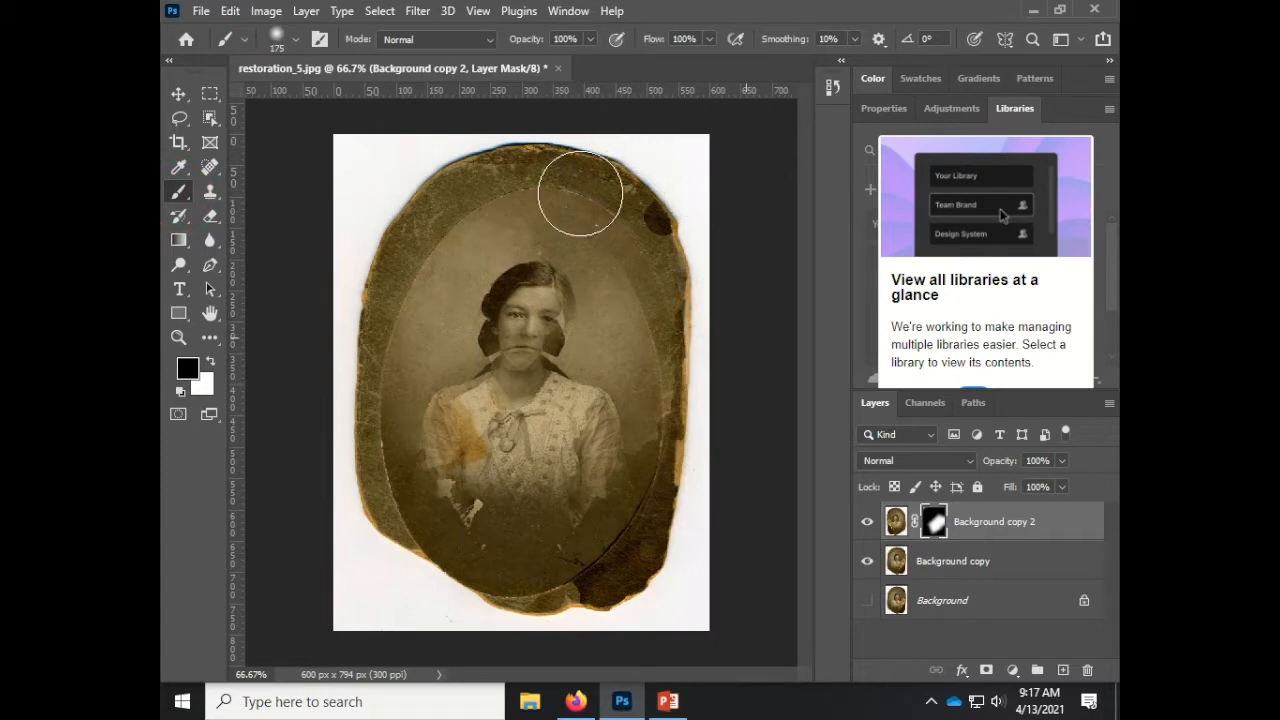
pyautogui.moveTo(525, 308)
pyautogui.mouseDown()
pyautogui.moveTo(494, 381)
pyautogui.moveTo(516, 306)
pyautogui.moveTo(495, 342)
pyautogui.moveTo(407, 524)
pyautogui.moveTo(435, 440)
pyautogui.mouseUp()
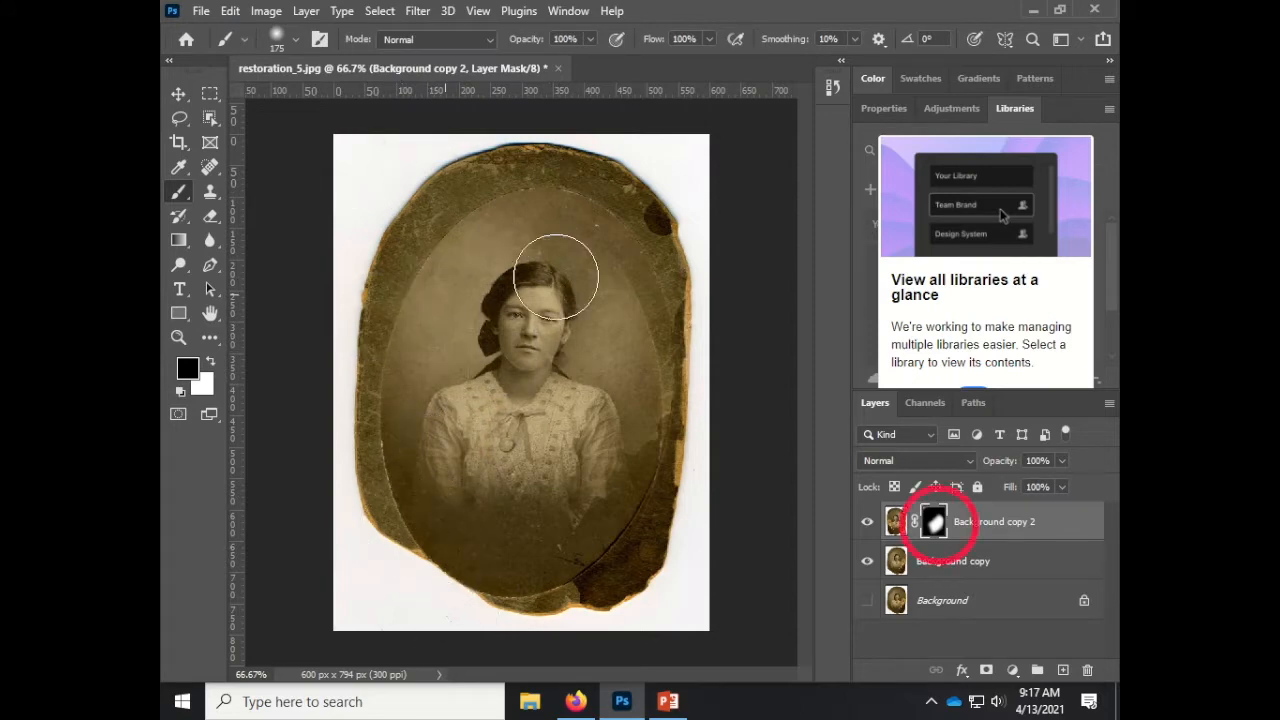
# - Compare the portrait with and without the masked Background copy 2 layer by toggling its visibility
pyautogui.click(867, 524)
pyautogui.click(867, 524)
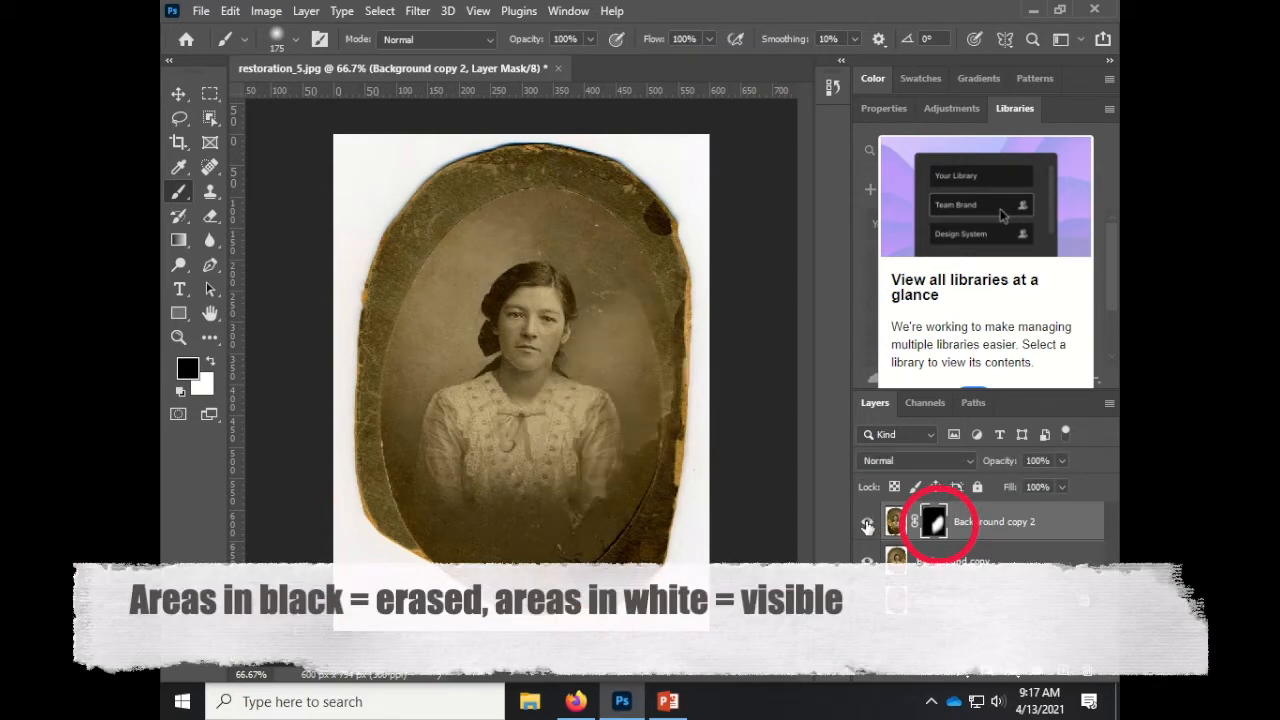
pyautogui.click(867, 524)
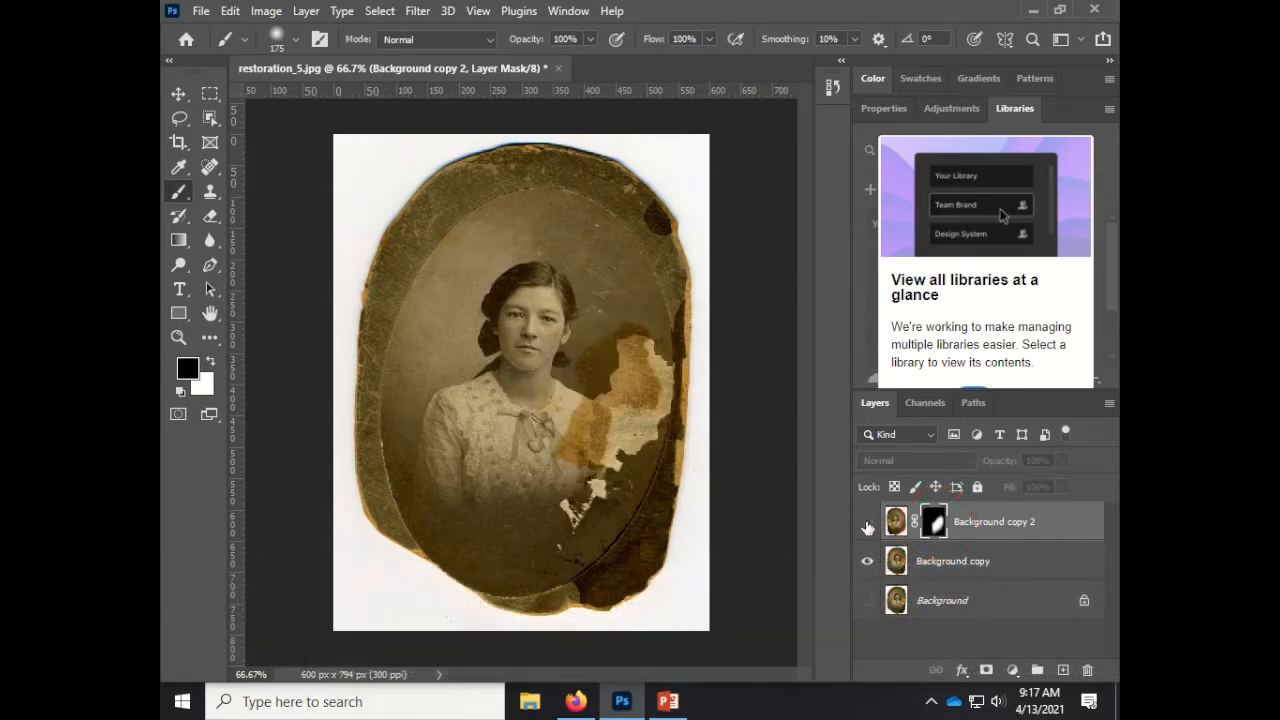
pyautogui.click(867, 524)
pyautogui.click(867, 524)
pyautogui.click(867, 524)
# - Reduce the mask brush size to 80 px
pyautogui.press('[')
pyautogui.press('[')
pyautogui.press('[')
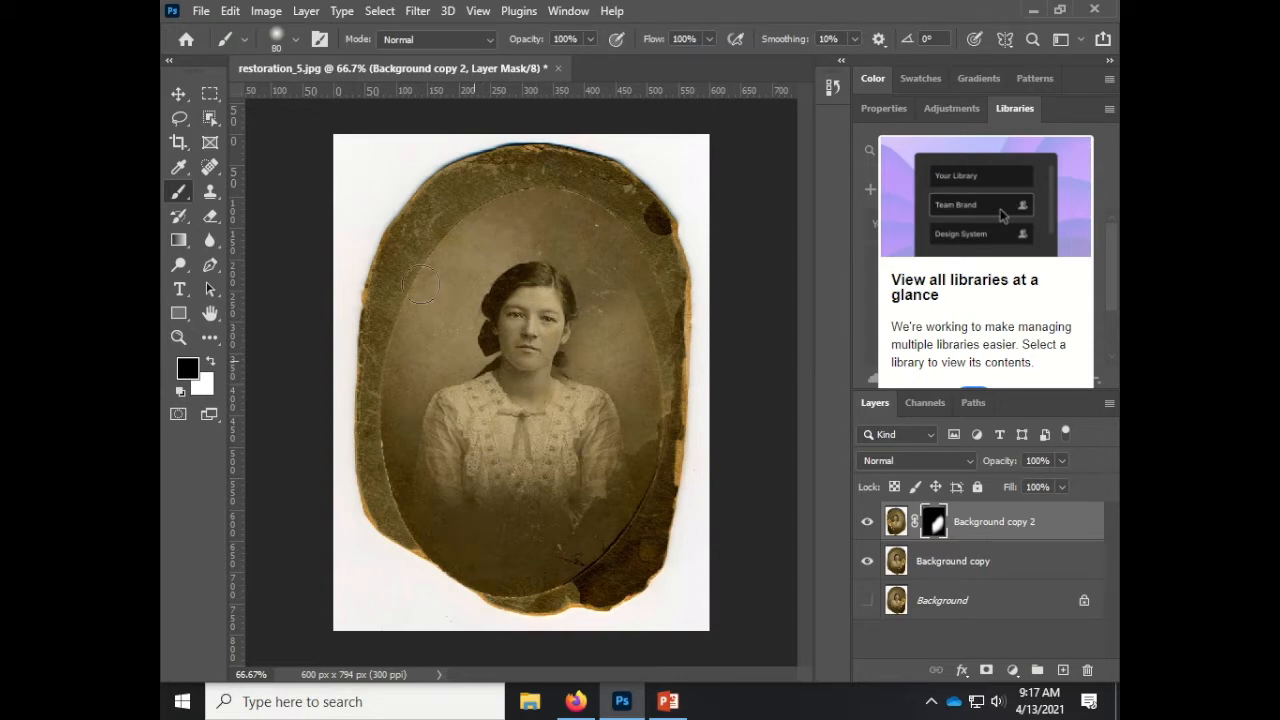
# - Shift the masked Background copy 2 layer slightly with the Move tool to line it up with the original portrait
pyautogui.click(178, 93)
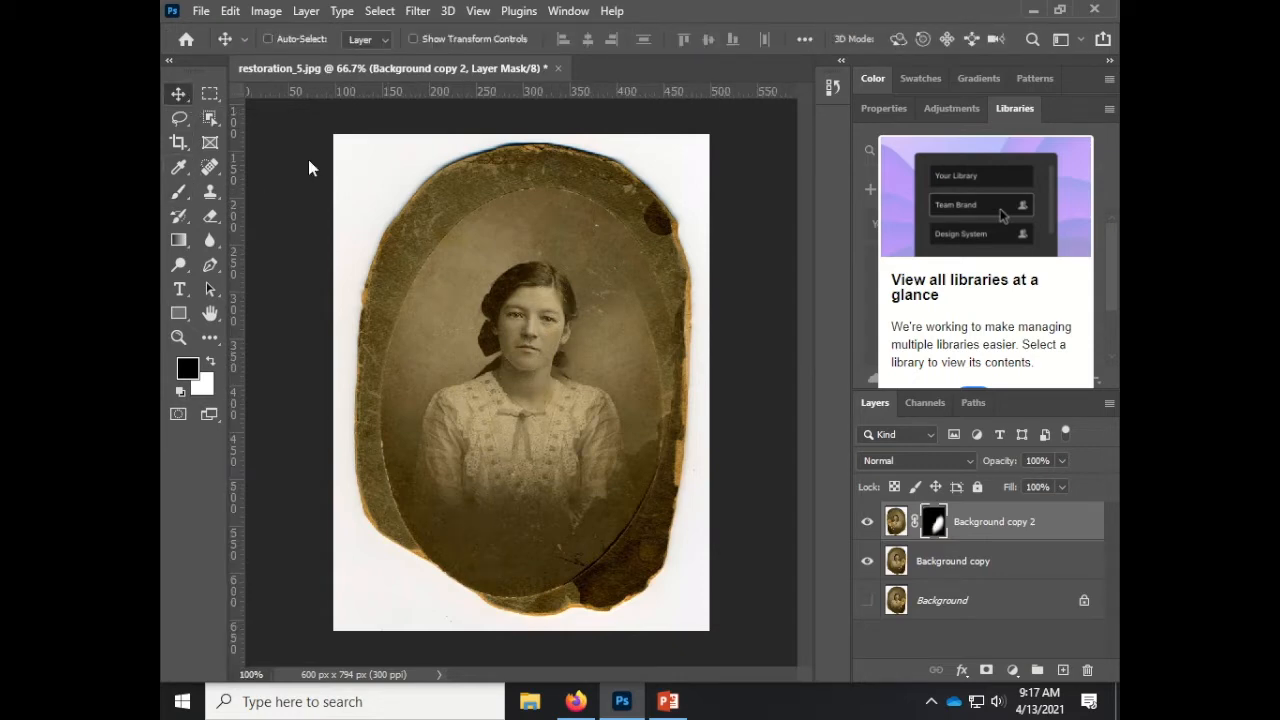
pyautogui.hotkey('ctrl', '+')
pyautogui.moveTo(650, 455)
pyautogui.mouseDown()
pyautogui.moveTo(650, 488)
pyautogui.moveTo(643, 462)
pyautogui.mouseUp()
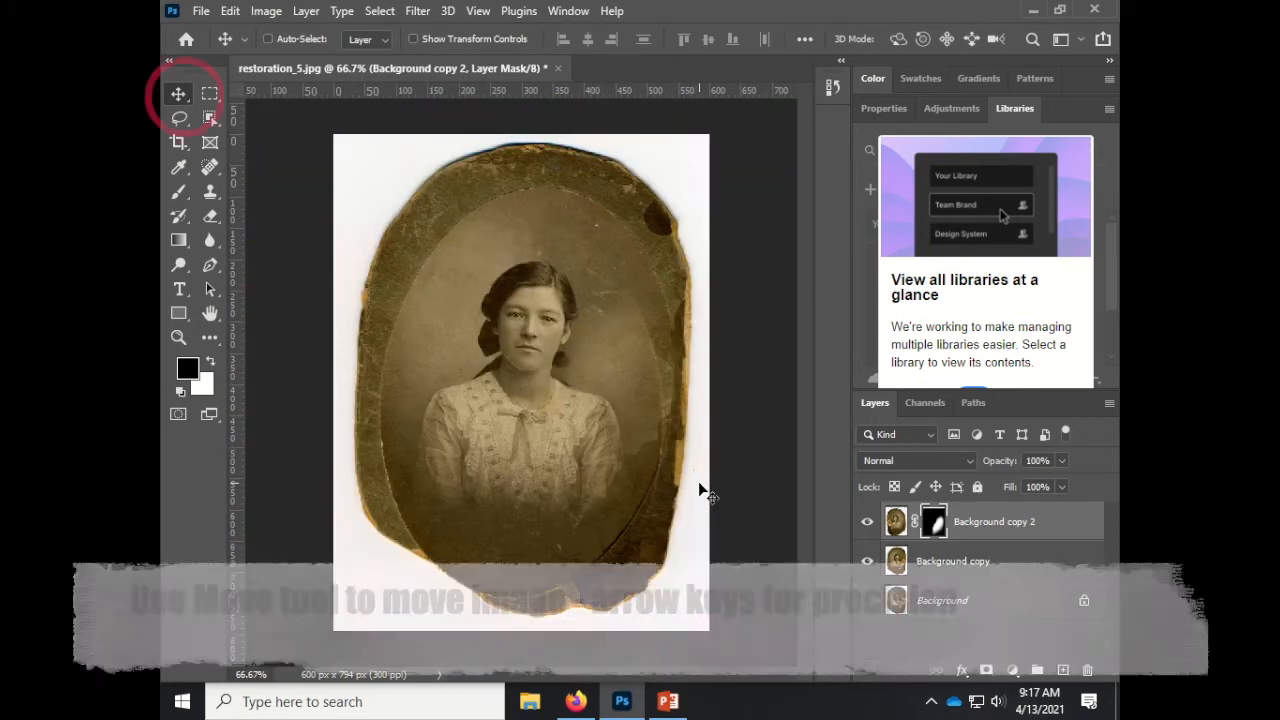
# - Nudge the Background copy 2 layer down in small increments to align the mirrored shoulder and collar with the woman's neck
pyautogui.hotkey('ctrl', '+')
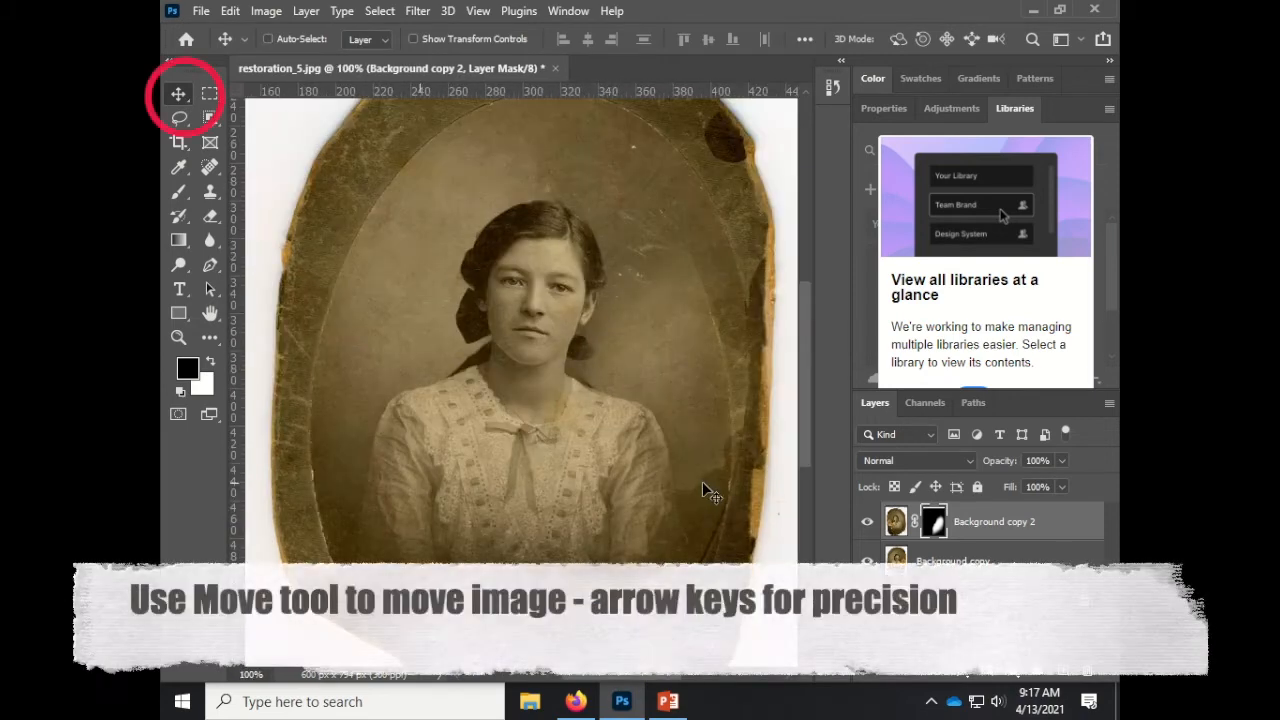
pyautogui.hotkey('ctrl', '+')
pyautogui.hotkey('ctrl', '+')
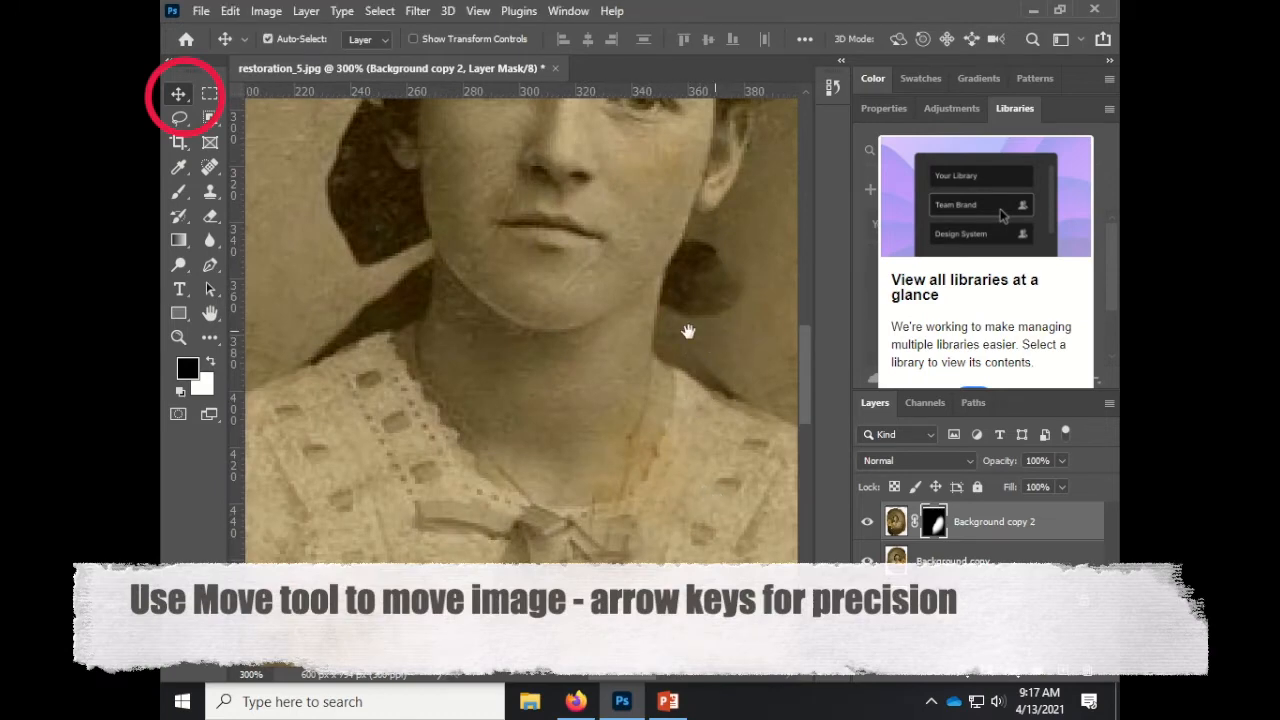
pyautogui.moveTo(688, 334); pyautogui.dragTo(570, 355)
pyautogui.press('Down')
pyautogui.press('Down')
pyautogui.press('Down')
pyautogui.press('Down')
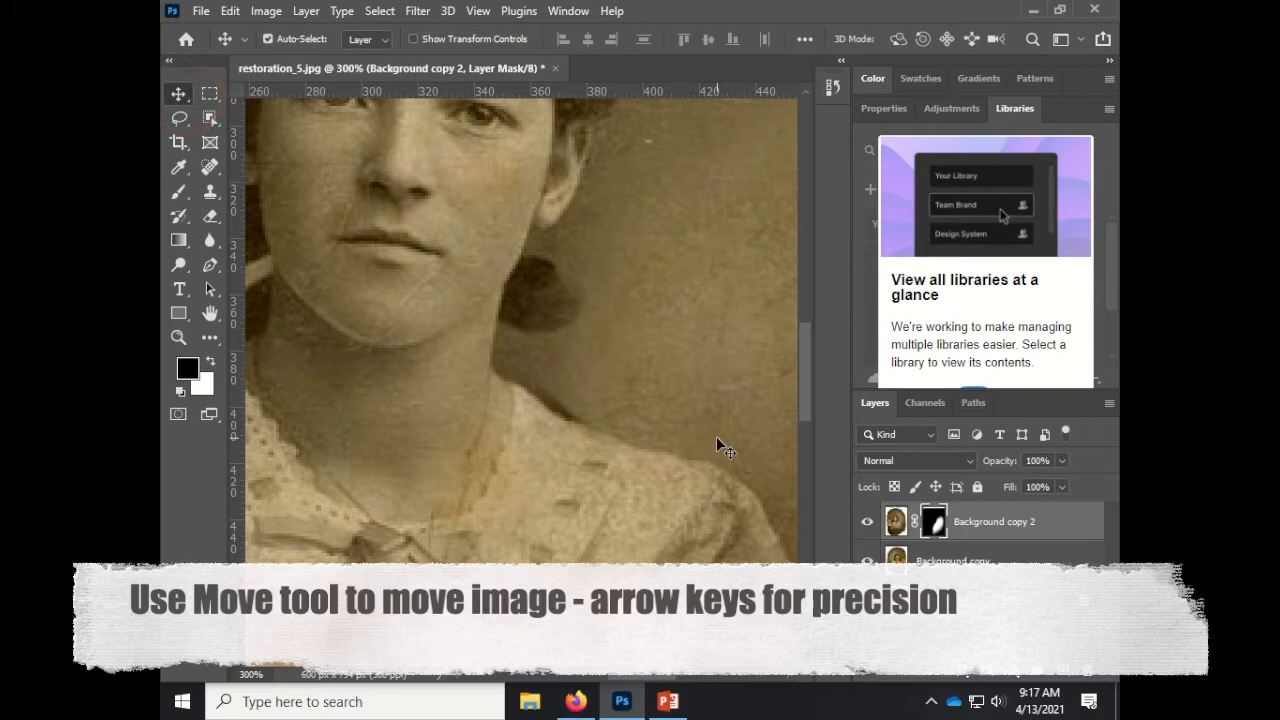
pyautogui.press('Down')
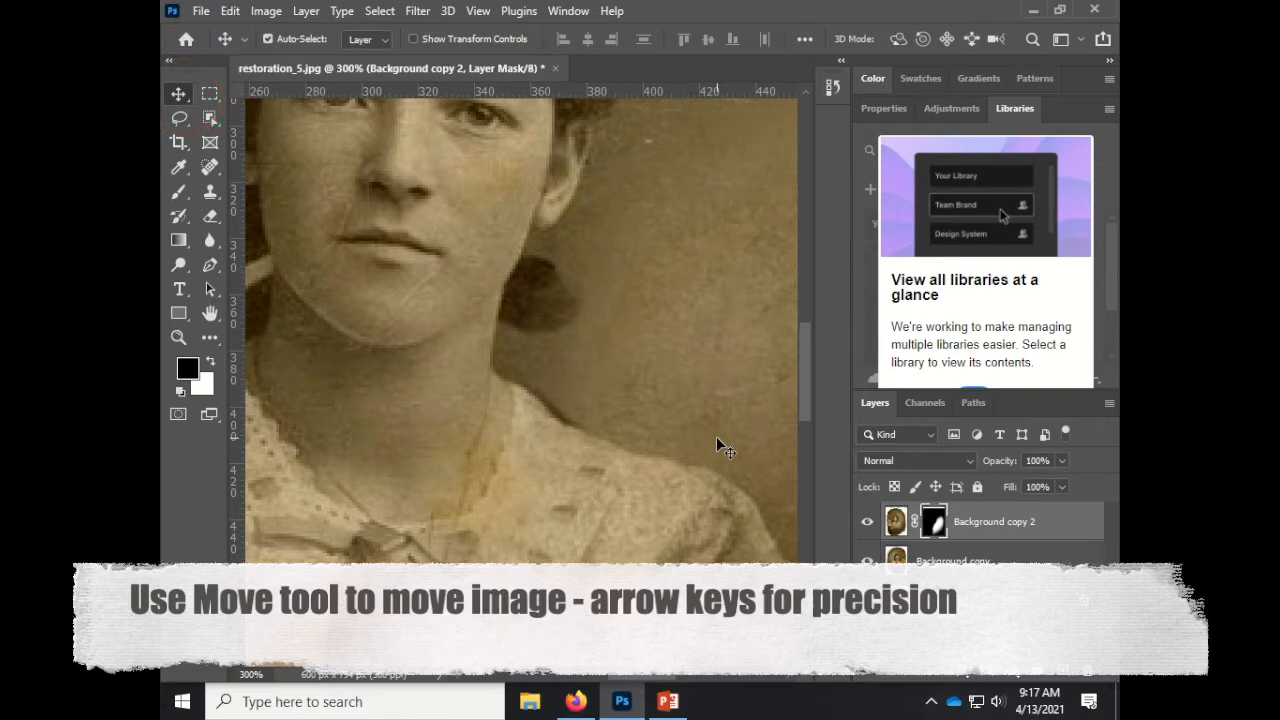
pyautogui.press('Down')
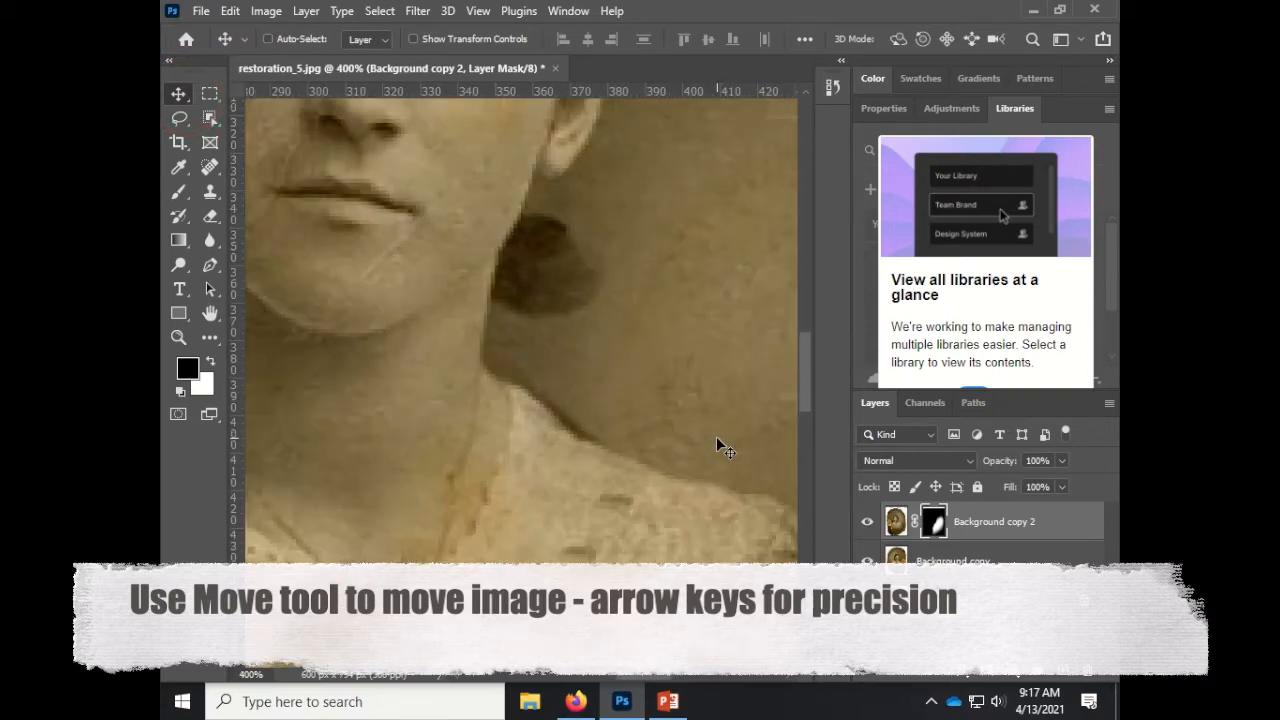
# - Check the alignment of the mirrored shoulder against the whole portrait at different magnifications
pyautogui.hotkey('ctrl', '-')
pyautogui.hotkey('ctrl', '-')
pyautogui.hotkey('ctrl', '-')
pyautogui.hotkey('ctrl', '-')
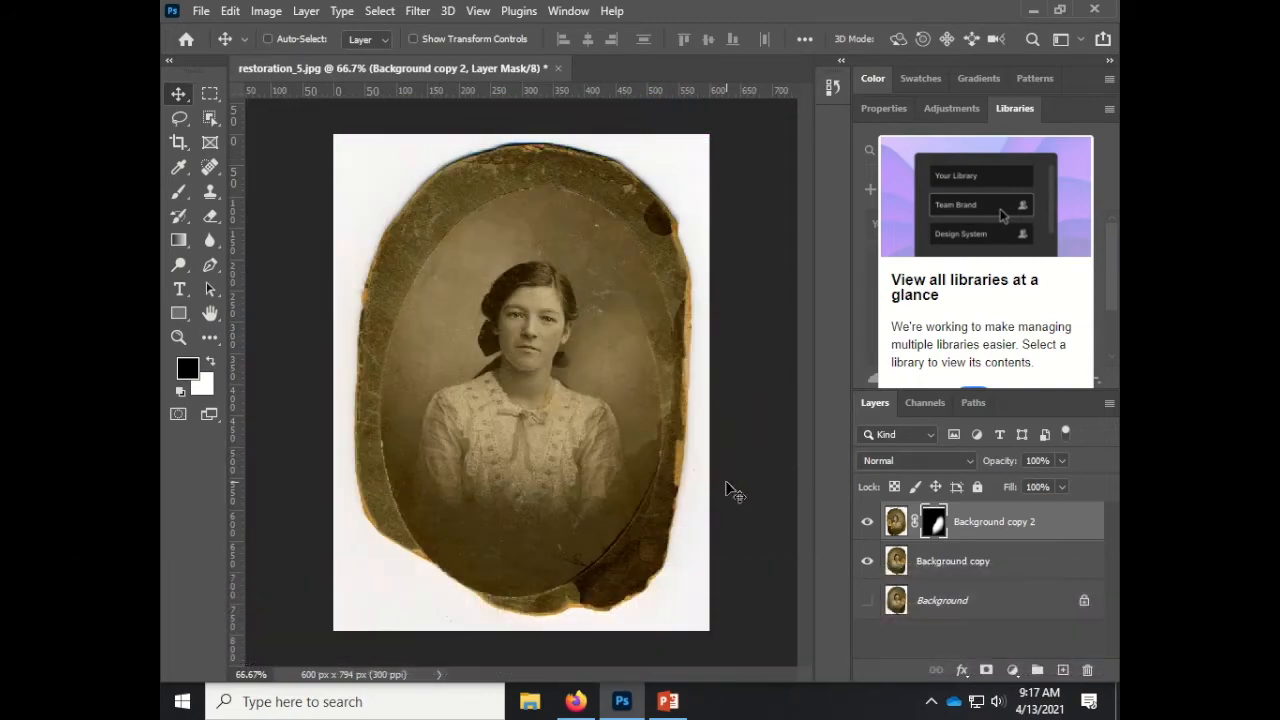
pyautogui.hotkey('ctrl', '+')
pyautogui.hotkey('ctrl', '+')
pyautogui.hotkey('ctrl', '+')
pyautogui.hotkey('ctrl', '-')
pyautogui.hotkey('ctrl', '-')
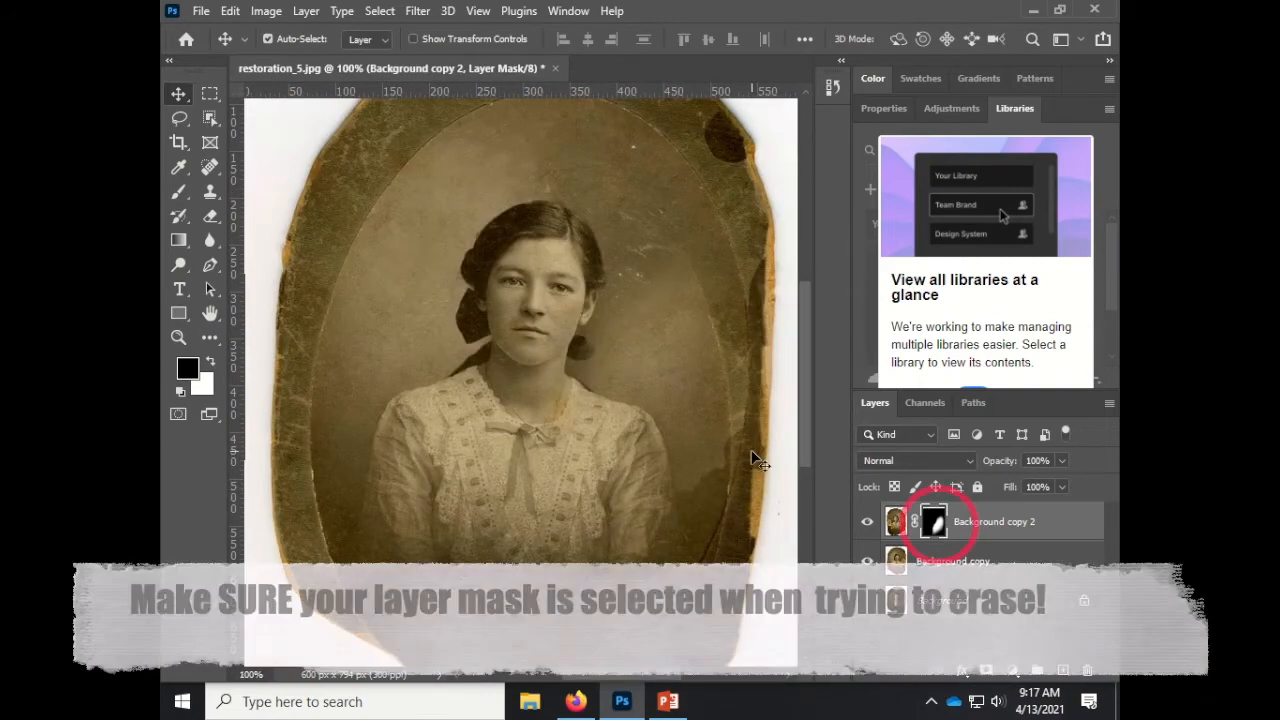
# - Paint black on the Background copy 2 mask with the 80 px brush to hide the mirrored layer along the frame beside the patched shoulder
pyautogui.press('b')
pyautogui.moveTo(700, 286); pyautogui.dragTo(752, 430)
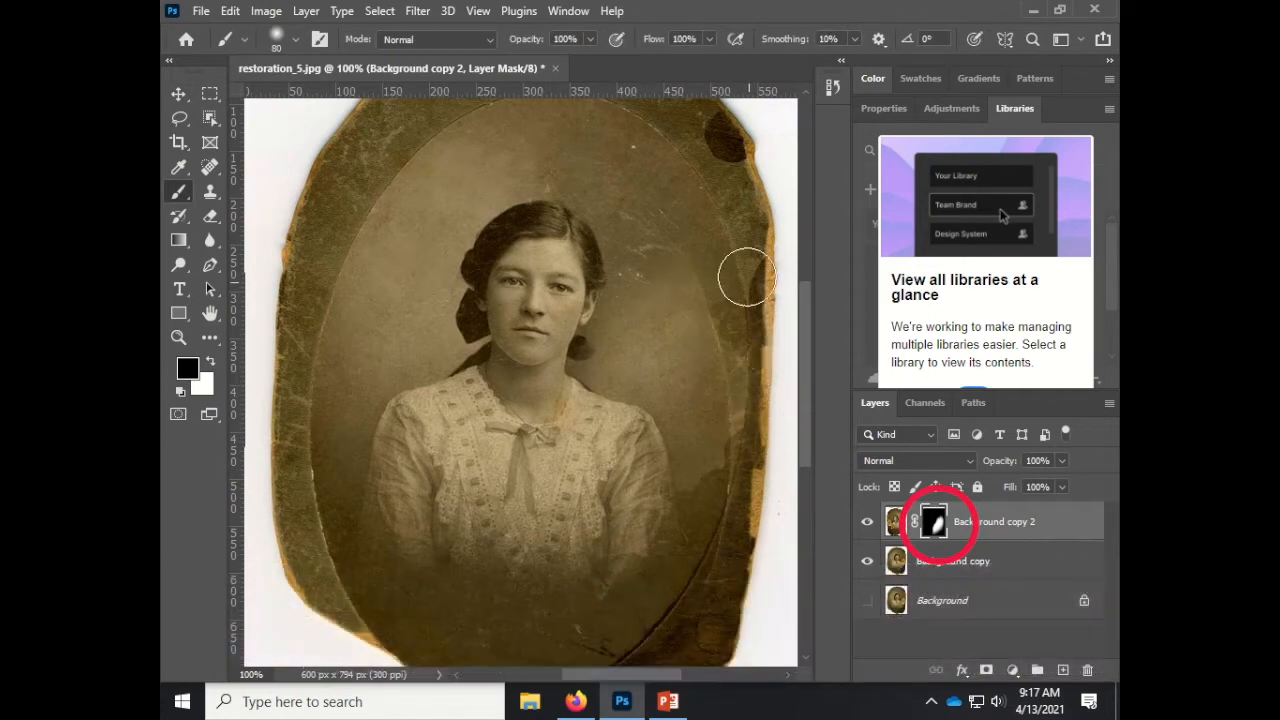
pyautogui.moveTo(752, 270)
pyautogui.mouseDown()
pyautogui.moveTo(776, 487)
pyautogui.moveTo(774, 417)
pyautogui.mouseUp()
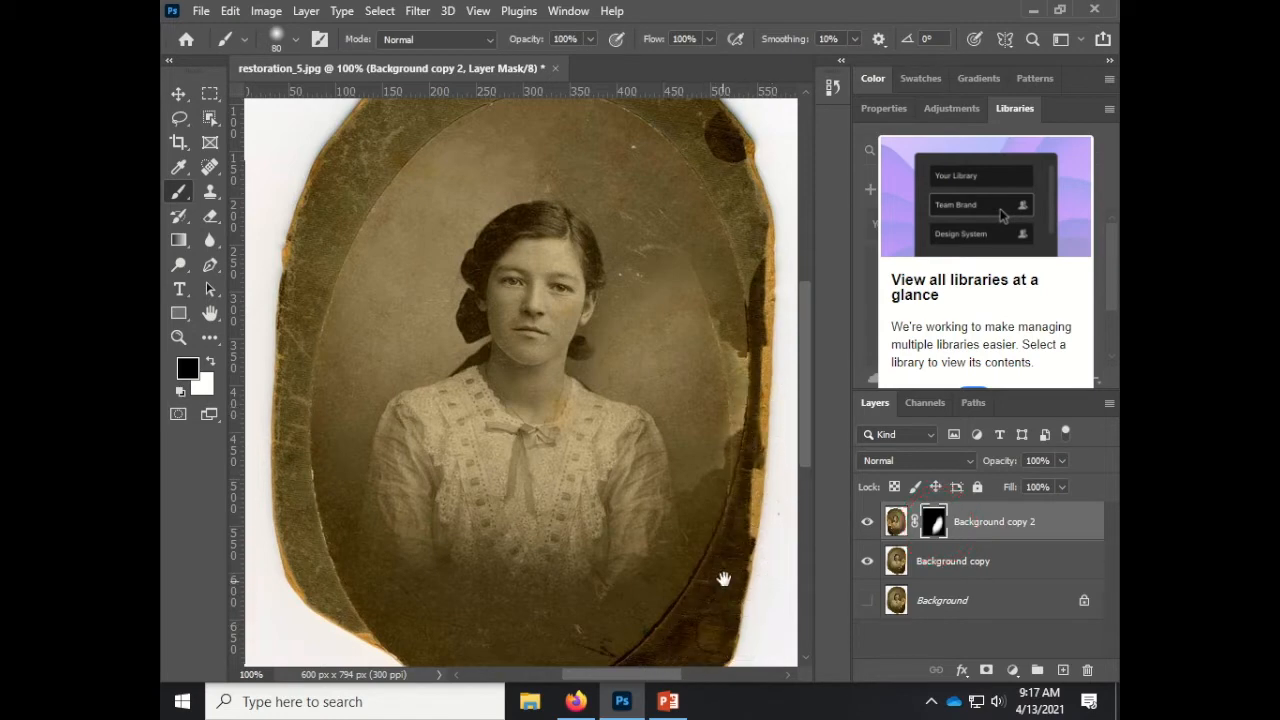
# - Reduce the mask brush to 20 px for detail work around the woman's collar and ribbon bow
pyautogui.scroll(-3, 723, 577)
pyautogui.hscroll(-1, 723, 577)
pyautogui.scroll(1, 649, 571)
pyautogui.hscroll(1, 649, 571)
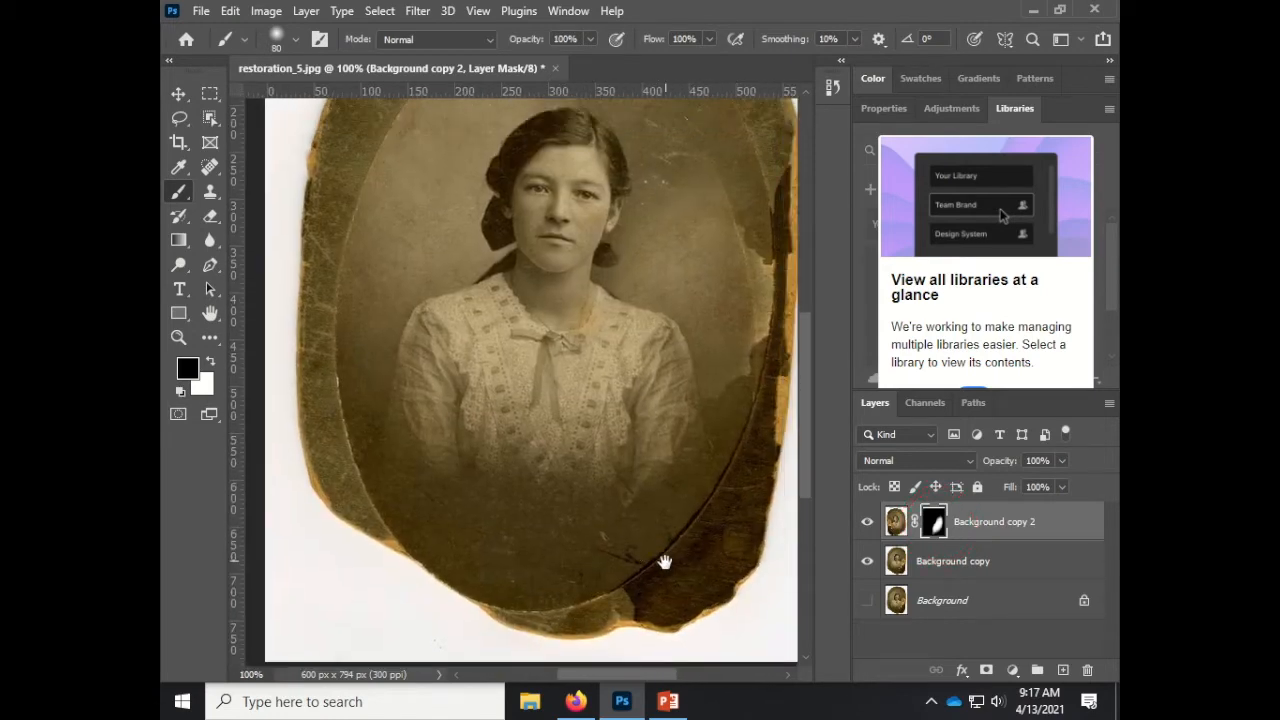
pyautogui.hotkey('ctrl', '+')
pyautogui.hotkey('ctrl', '+')
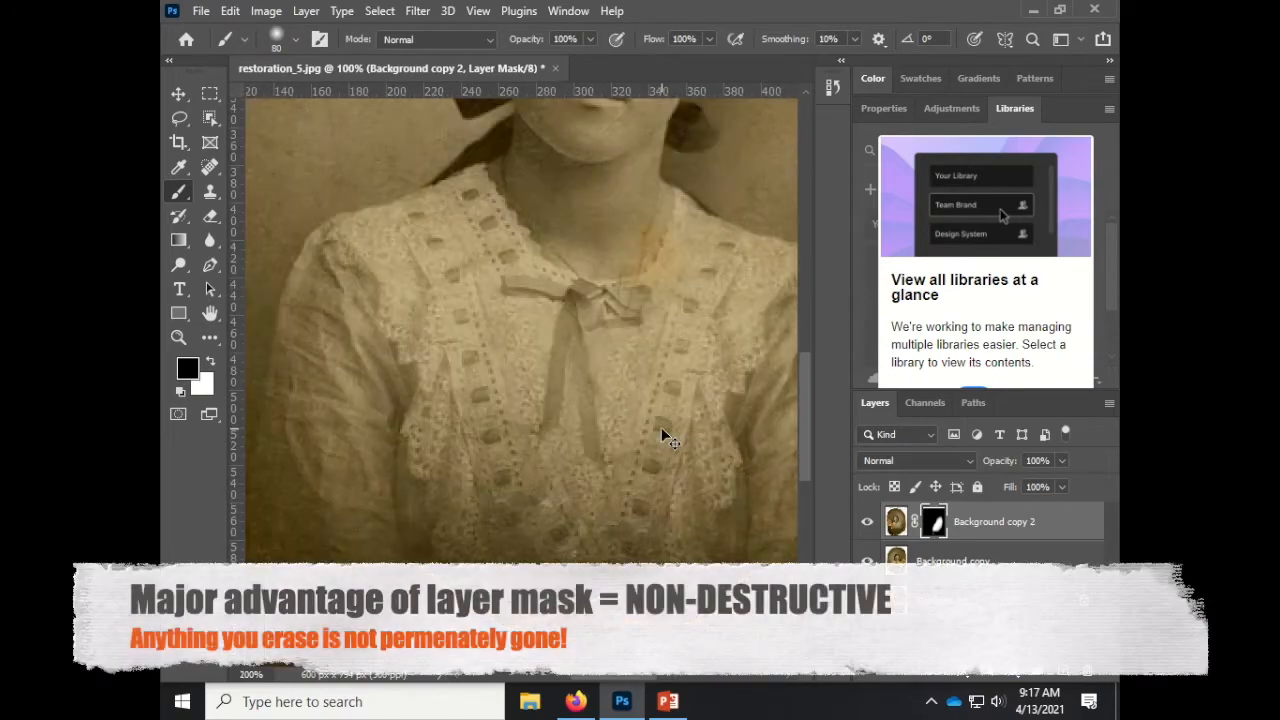
pyautogui.moveTo(661, 427); pyautogui.dragTo(497, 571)
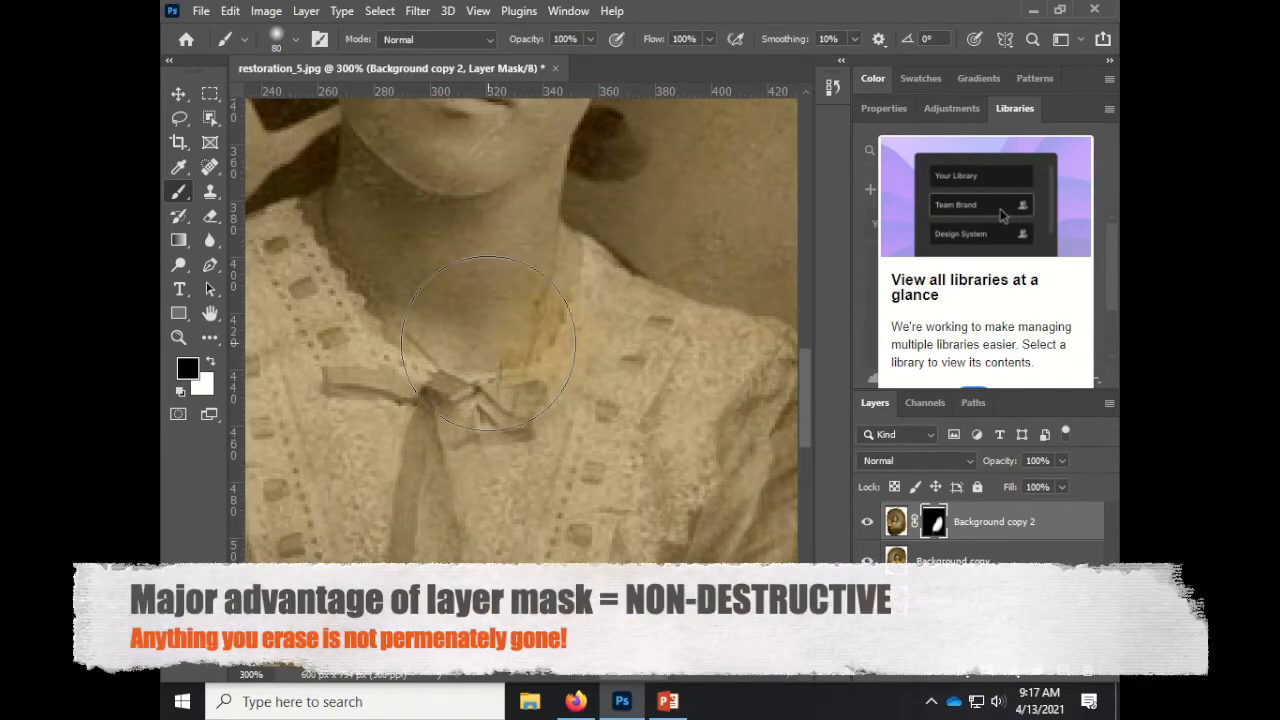
pyautogui.press('[')
pyautogui.press('[')
pyautogui.press('[')
# - Try strokes on the Background copy 2 mask along the collar and over the ribbon bow, and restore the original bow with black
pyautogui.moveTo(552, 290); pyautogui.dragTo(580, 233)
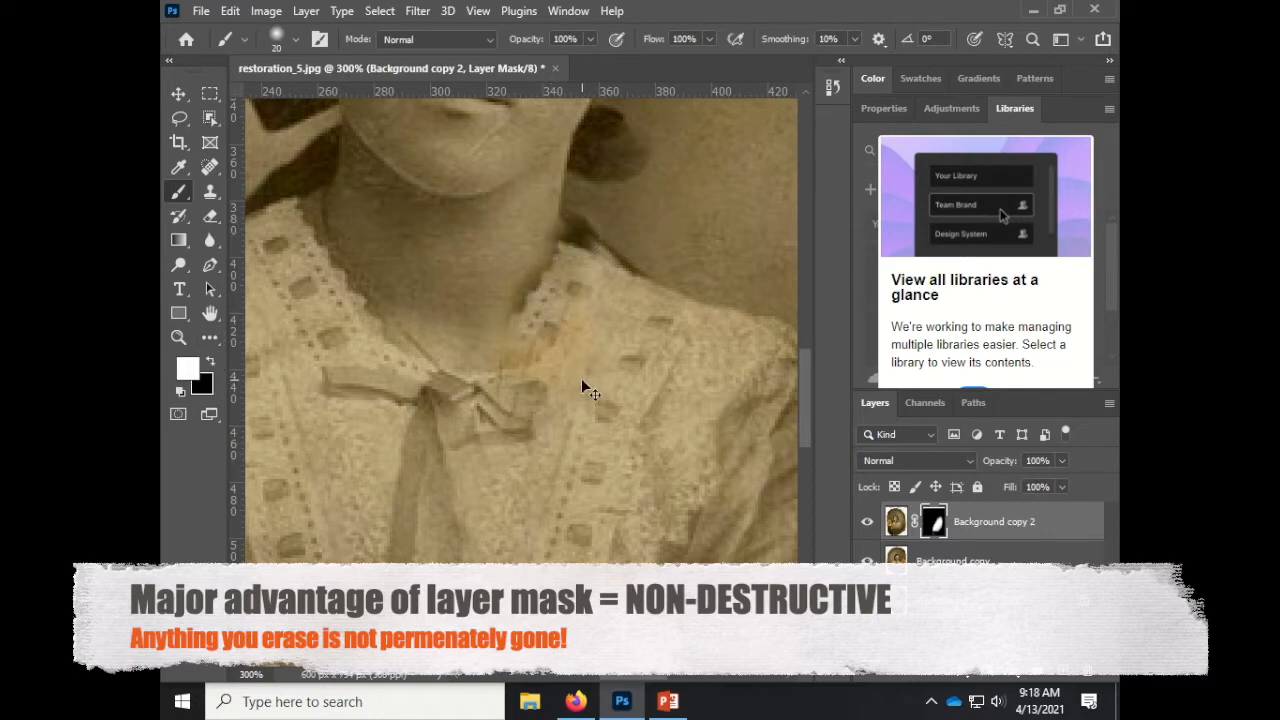
pyautogui.hotkey('ctrl', 'z')
pyautogui.moveTo(487, 380)
pyautogui.mouseDown()
pyautogui.moveTo(473, 433)
pyautogui.moveTo(544, 409)
pyautogui.moveTo(452, 537)
pyautogui.mouseUp()
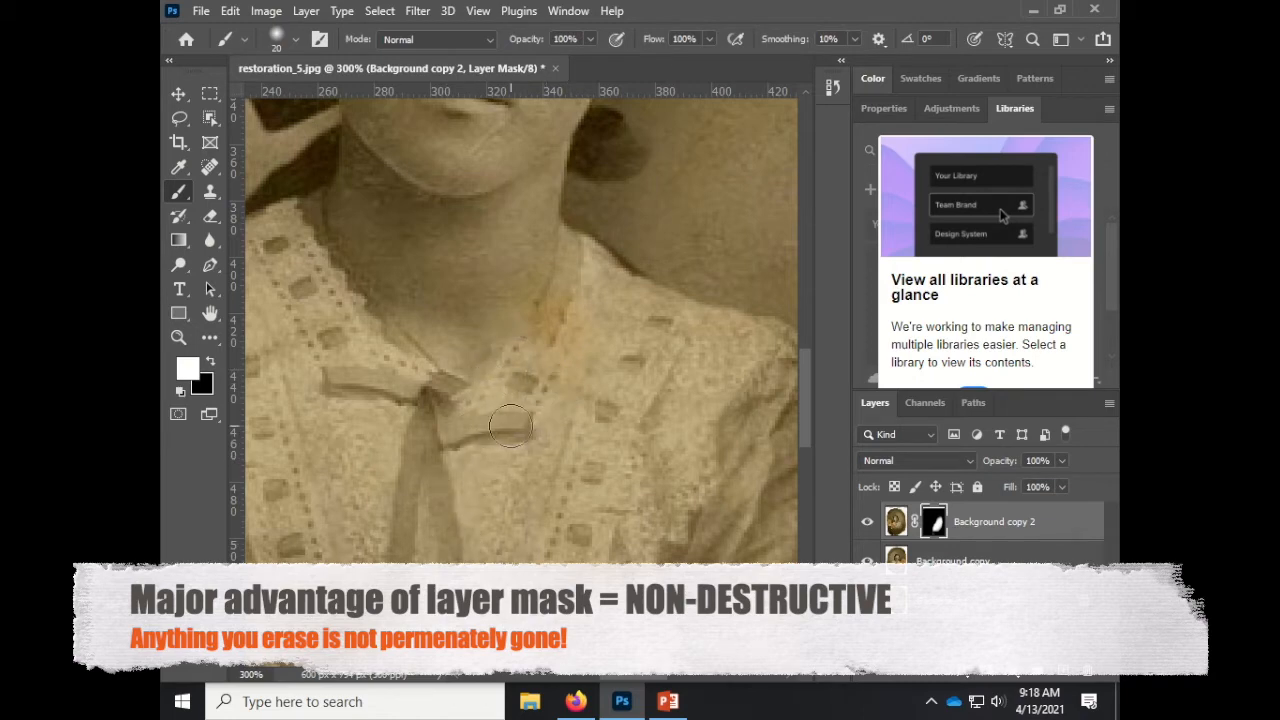
pyautogui.moveTo(510, 427); pyautogui.dragTo(500, 432)
pyautogui.click(211, 362)
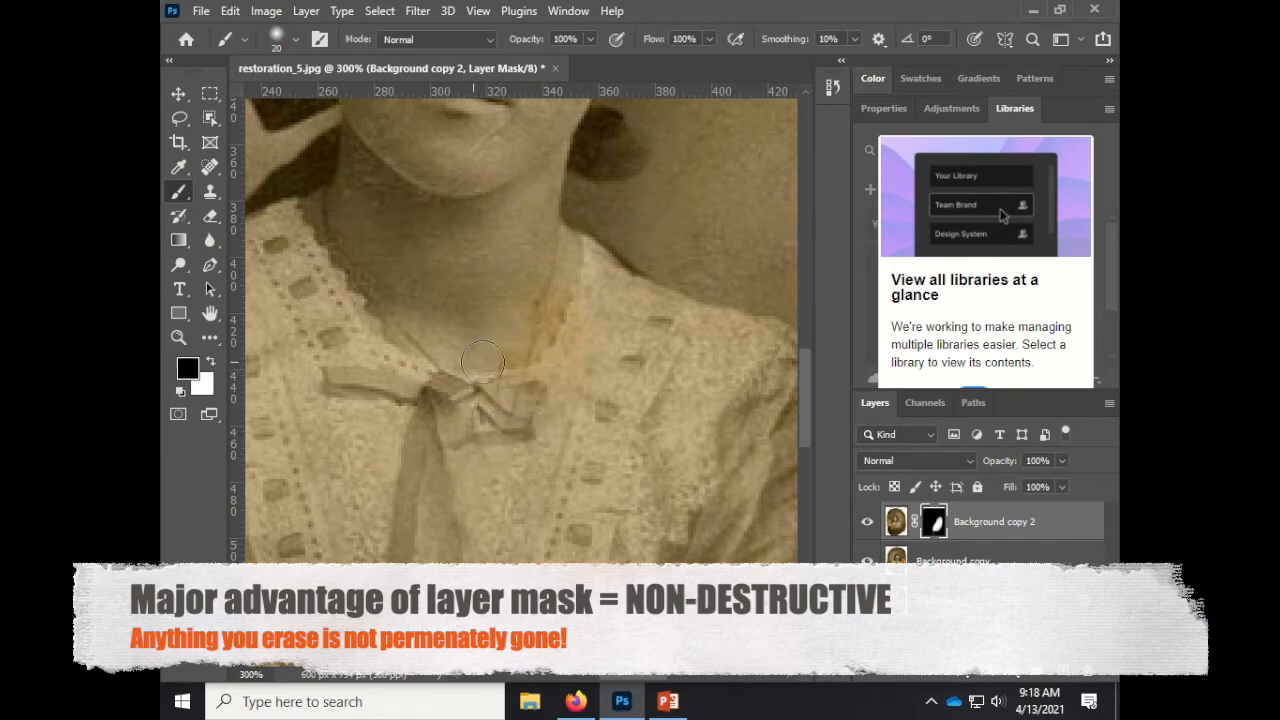
# - Paint black on the Background copy 2 mask with the 20 px brush to bring back the original bow, pendant and blouse front
pyautogui.moveTo(540, 390)
pyautogui.mouseDown()
pyautogui.moveTo(500, 470)
pyautogui.moveTo(510, 475)
pyautogui.moveTo(495, 525)
pyautogui.moveTo(575, 420)
pyautogui.moveTo(588, 340)
pyautogui.moveTo(519, 527)
pyautogui.mouseUp()
pyautogui.moveTo(496, 579)
pyautogui.mouseDown()
pyautogui.moveTo(477, 543)
pyautogui.moveTo(489, 552)
pyautogui.mouseUp()
pyautogui.moveTo(580, 272); pyautogui.dragTo(596, 223)
pyautogui.moveTo(513, 468)
pyautogui.mouseDown()
pyautogui.moveTo(542, 309)
pyautogui.moveTo(535, 439)
pyautogui.moveTo(490, 543)
pyautogui.moveTo(486, 474)
pyautogui.moveTo(531, 416)
pyautogui.moveTo(490, 529)
pyautogui.moveTo(586, 479)
pyautogui.moveTo(597, 449)
pyautogui.moveTo(542, 499)
pyautogui.moveTo(625, 352)
pyautogui.moveTo(572, 560)
pyautogui.mouseUp()
pyautogui.moveTo(585, 505)
pyautogui.mouseDown()
pyautogui.moveTo(622, 341)
pyautogui.moveTo(589, 388)
pyautogui.moveTo(633, 181)
pyautogui.moveTo(598, 443)
pyautogui.moveTo(649, 197)
pyautogui.moveTo(531, 495)
pyautogui.moveTo(567, 473)
pyautogui.moveTo(630, 333)
pyautogui.mouseUp()
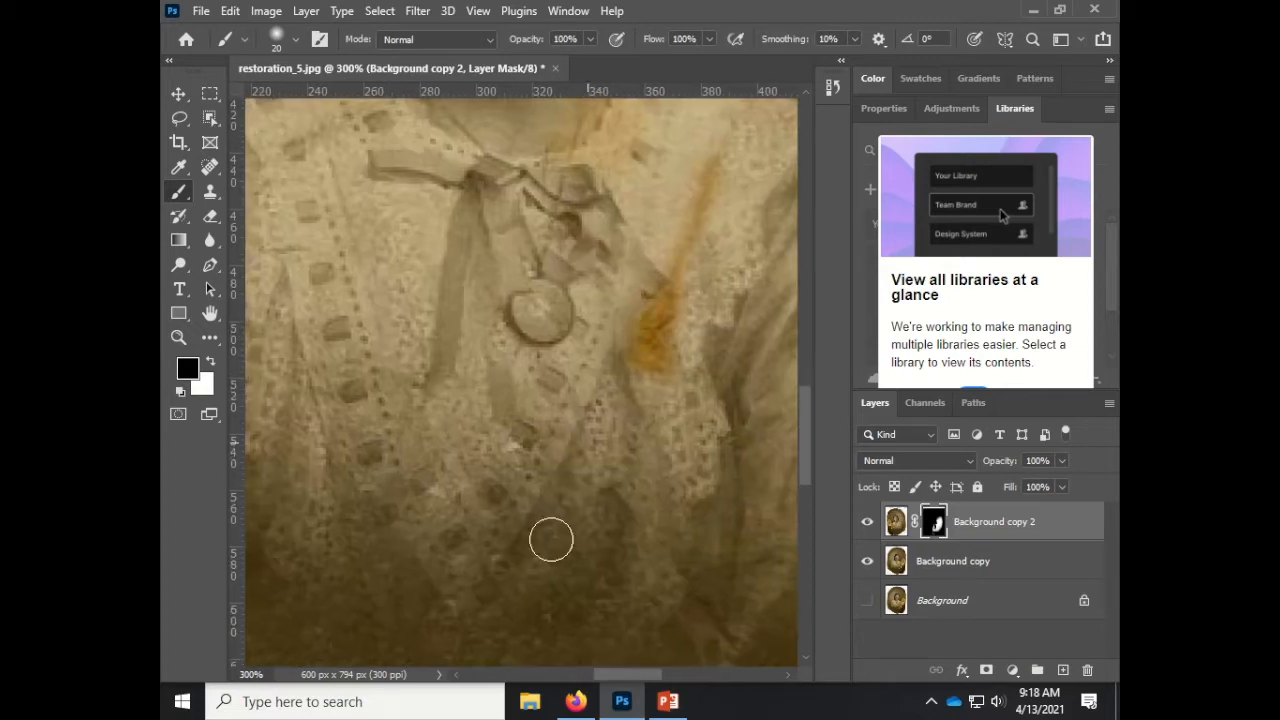
# - Paint white on the Background copy 2 mask to cover the white chip and dark scratches below the blouse near the frame
pyautogui.moveTo(568, 540); pyautogui.dragTo(608, 405)
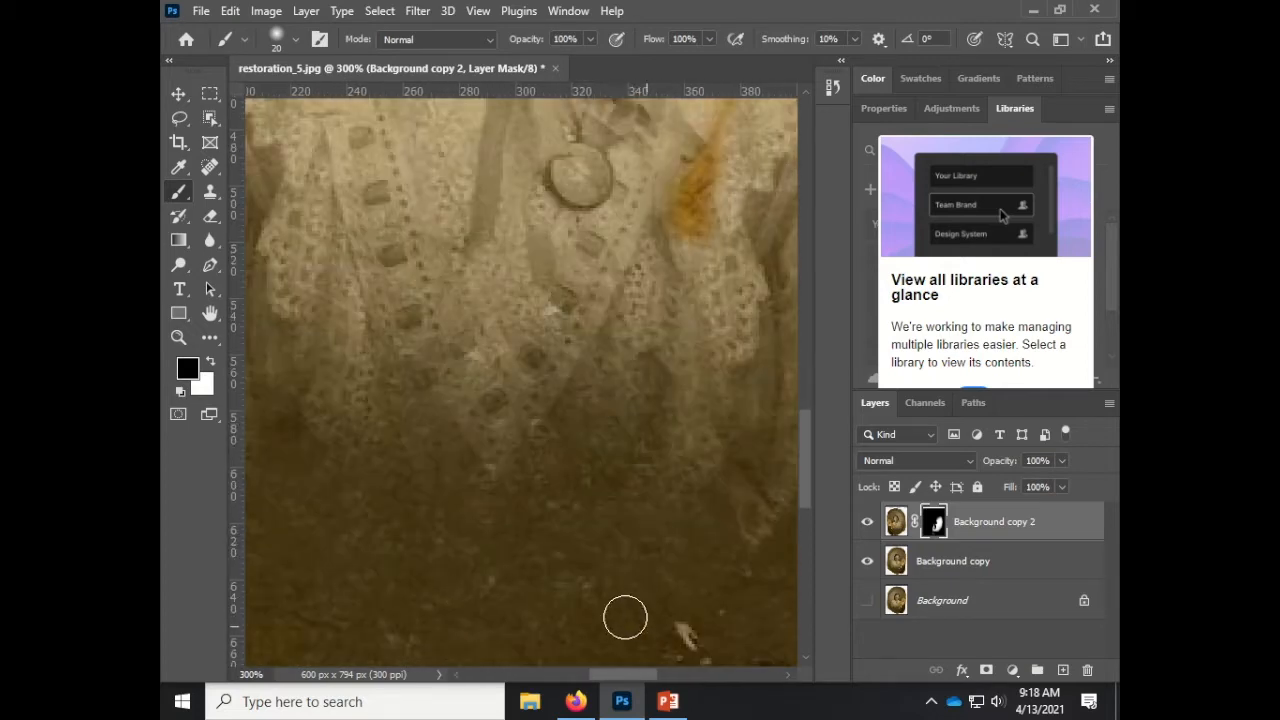
pyautogui.click(867, 521)
pyautogui.click(867, 521)
pyautogui.moveTo(485, 527); pyautogui.dragTo(437, 380)
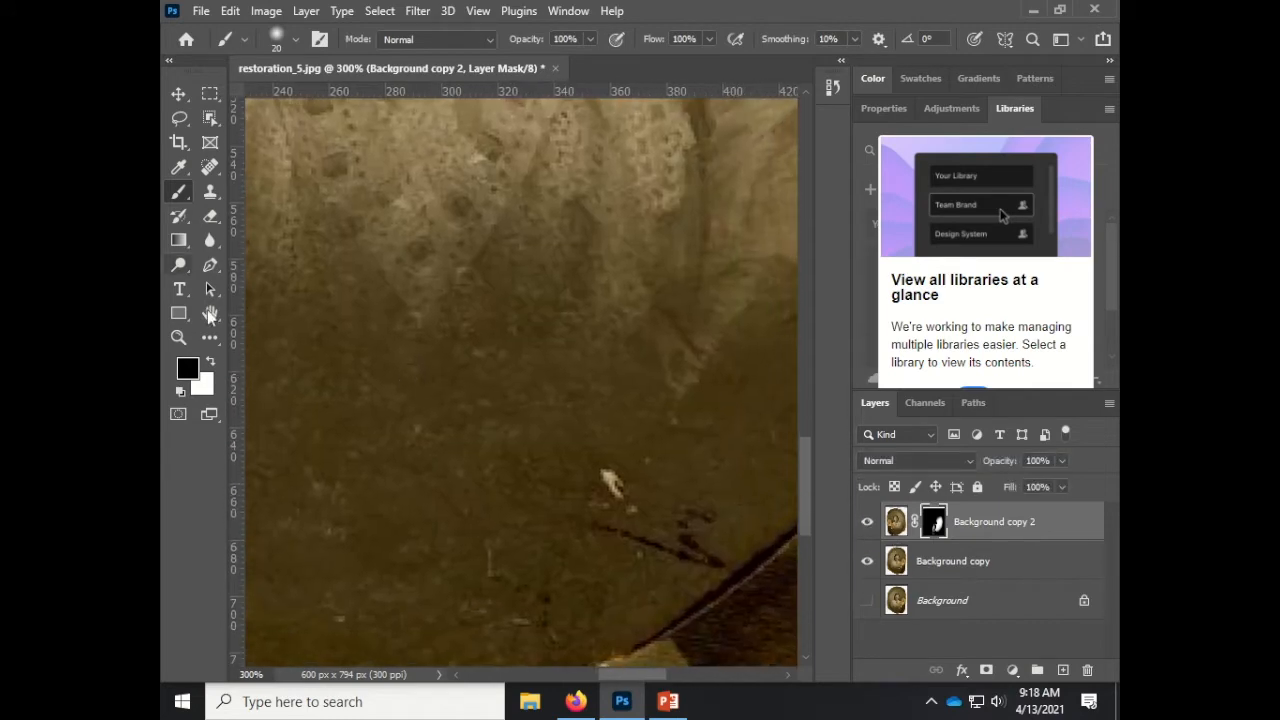
pyautogui.click(211, 367)
pyautogui.moveTo(628, 517)
pyautogui.mouseDown()
pyautogui.moveTo(611, 482)
pyautogui.moveTo(649, 532)
pyautogui.moveTo(687, 545)
pyautogui.moveTo(706, 517)
pyautogui.mouseUp()
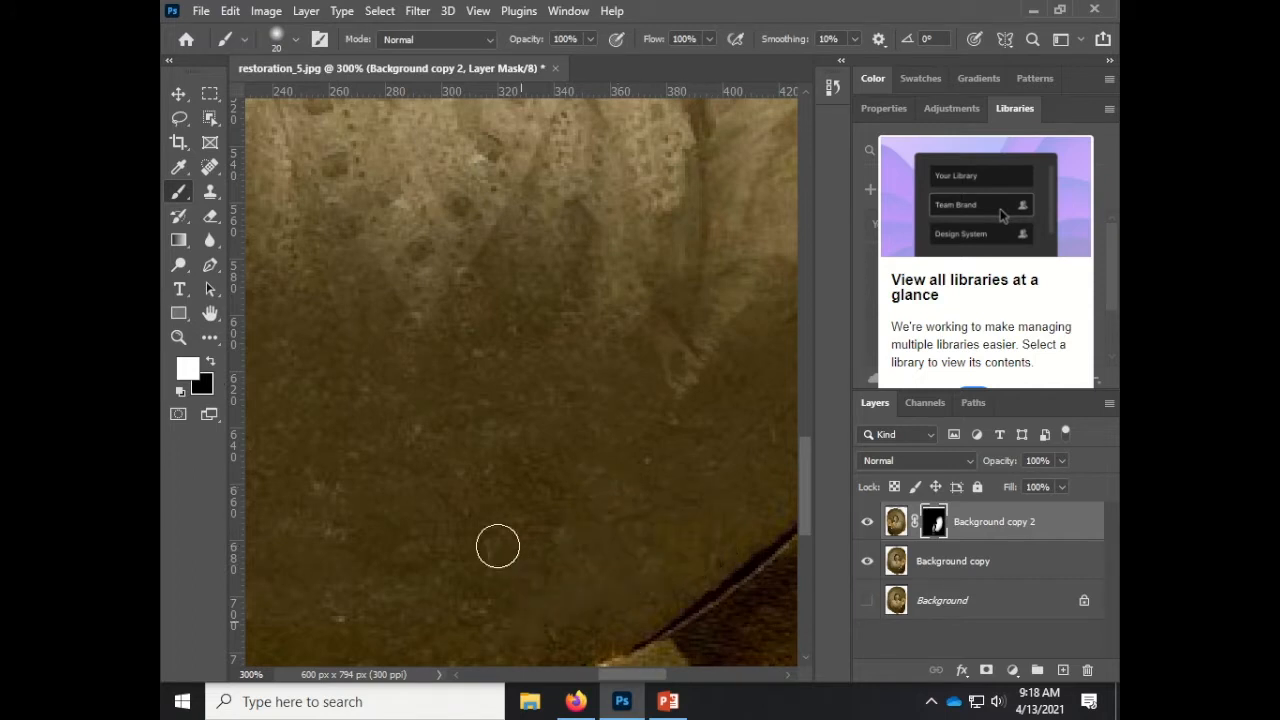
# - Examine the whole portrait and the patched areas around the frame, face and blouse at different magnifications
pyautogui.hotkey('ctrl', '-')
pyautogui.hotkey('ctrl', '-')
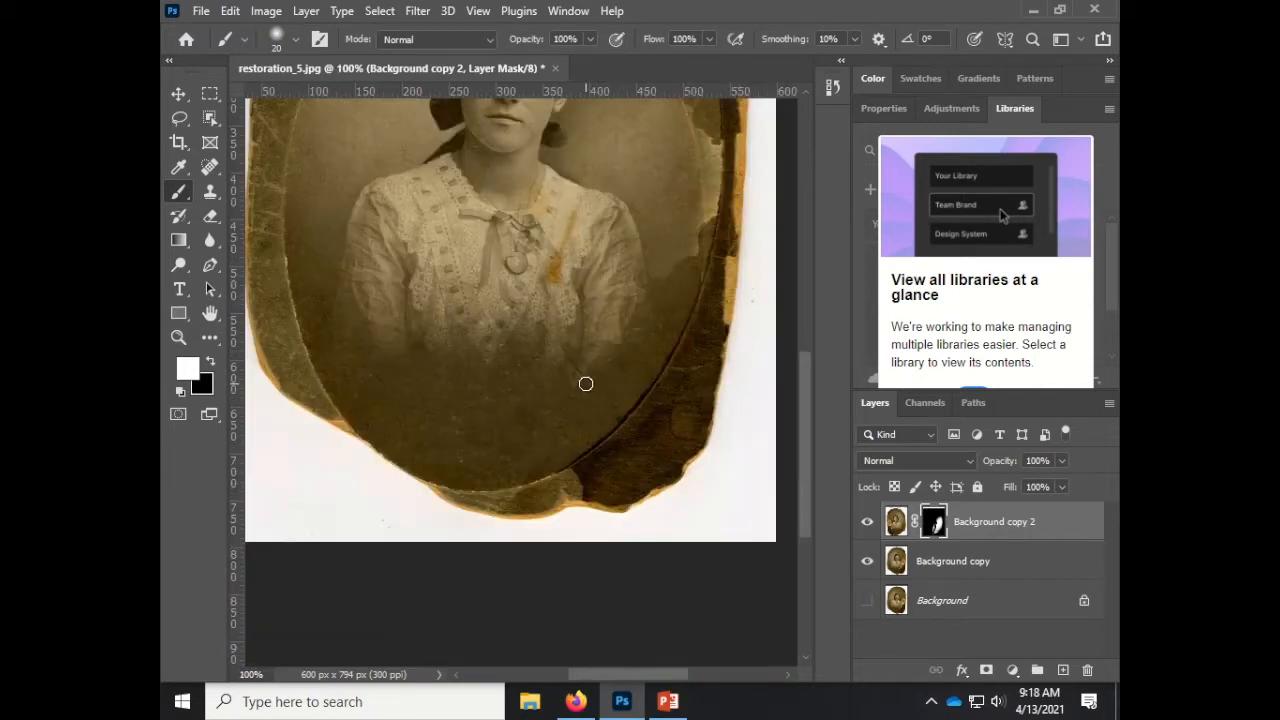
pyautogui.hotkey('ctrl', '-')
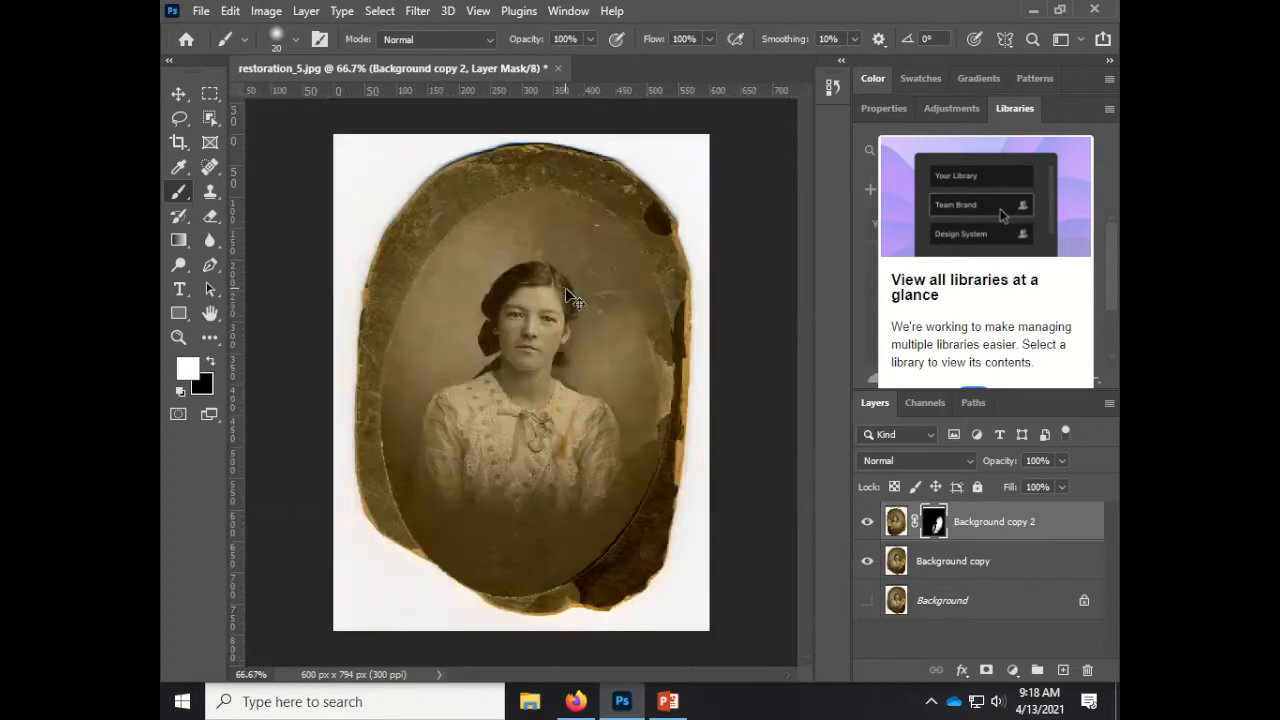
pyautogui.hotkey('ctrl', '+')
pyautogui.hotkey('ctrl', '+')
pyautogui.moveTo(405, 293); pyautogui.dragTo(388, 291)
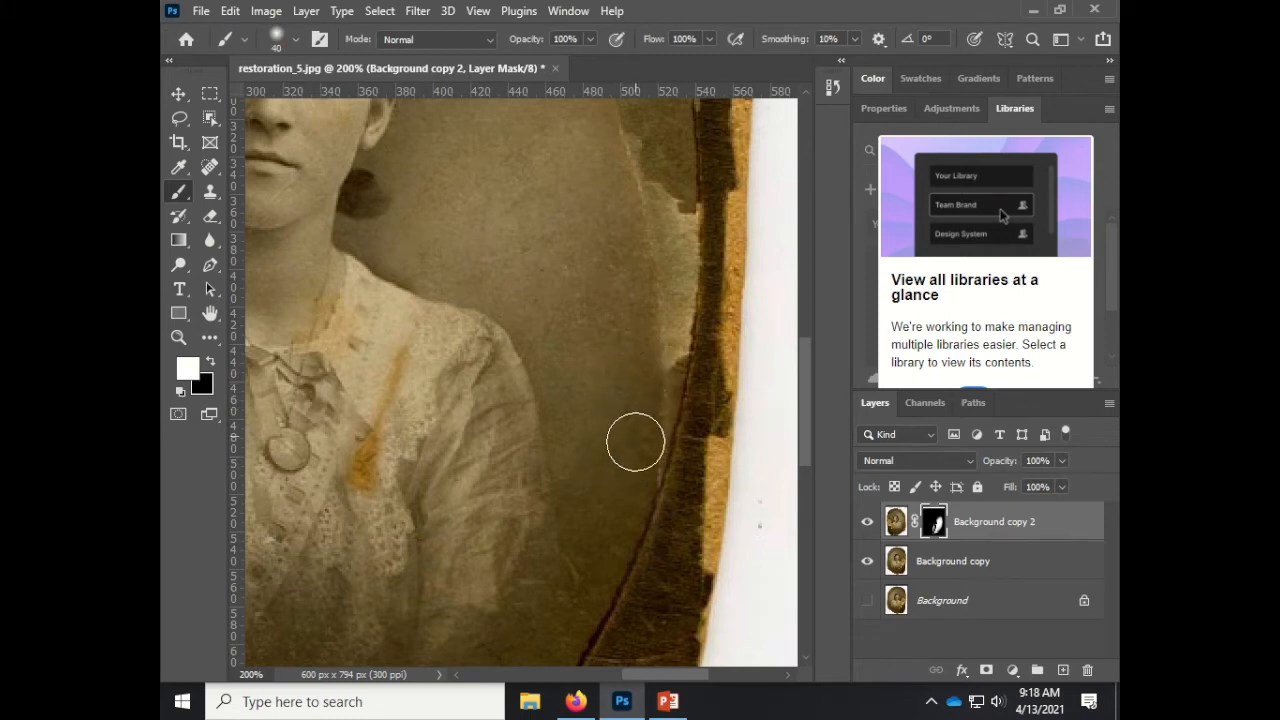
pyautogui.moveTo(603, 302); pyautogui.dragTo(606, 546)
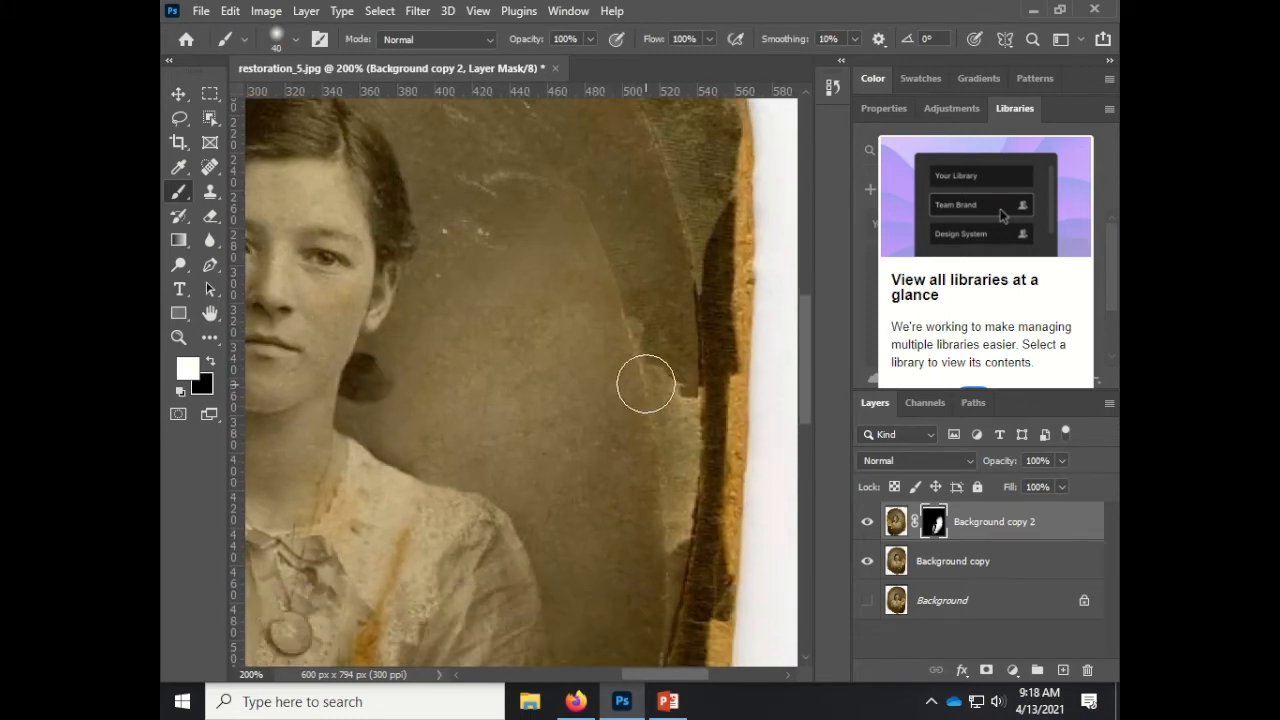
pyautogui.moveTo(590, 353); pyautogui.dragTo(465, 558)
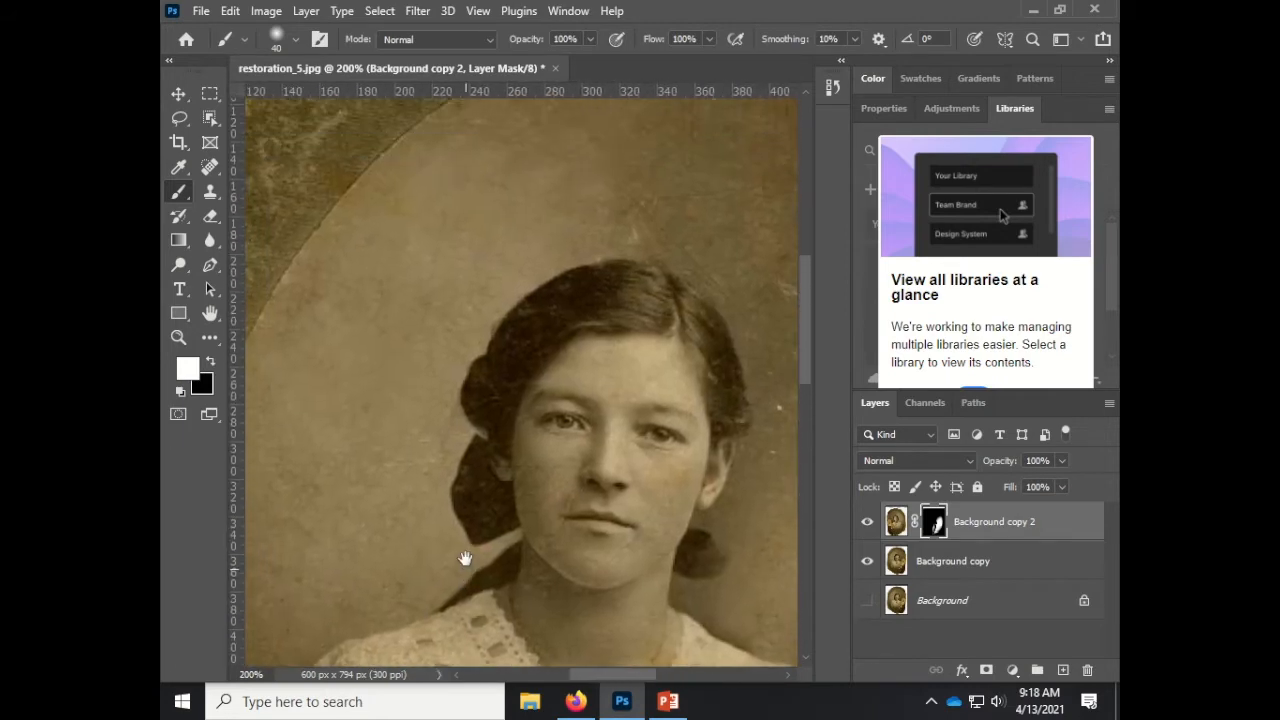
pyautogui.moveTo(502, 363); pyautogui.dragTo(387, 446)
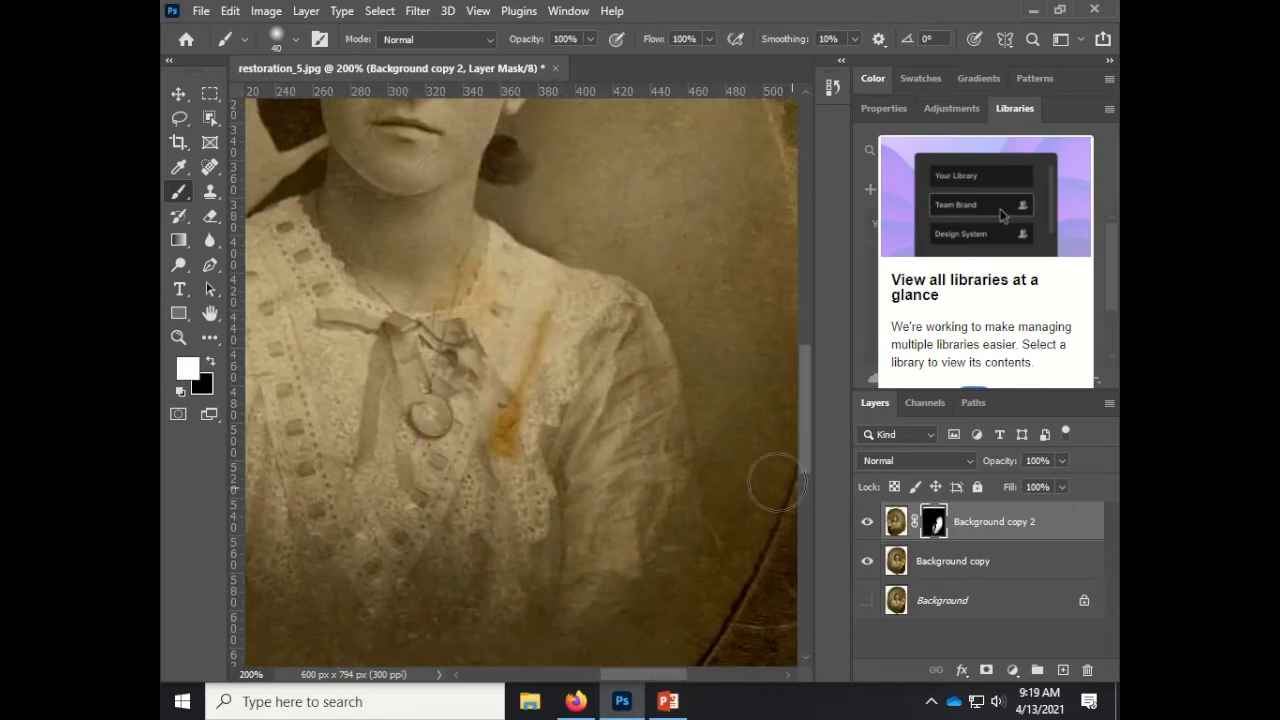
# - Compare the blouse and mirrored shoulder with and without the Background copy 2 layer
pyautogui.moveTo(683, 343); pyautogui.dragTo(705, 389)
pyautogui.click(863, 523)
pyautogui.click(863, 523)
pyautogui.click(863, 523)
pyautogui.click(863, 523)
pyautogui.click(863, 523)
# - Undo a trial white mask stroke across the blouse's lace front and make black the painting colour
pyautogui.moveTo(392, 606)
pyautogui.mouseDown()
pyautogui.moveTo(328, 534)
pyautogui.moveTo(317, 472)
pyautogui.mouseUp()
pyautogui.hotkey('ctrl', 'z')
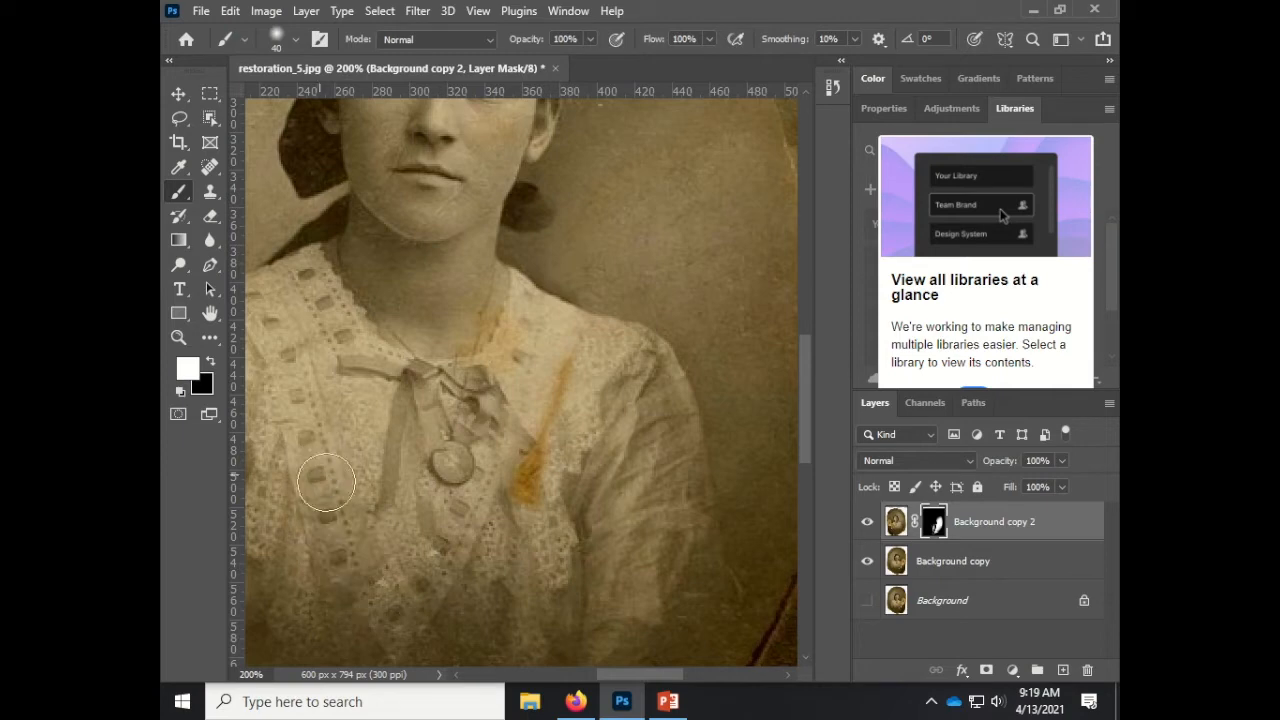
pyautogui.click(211, 364)
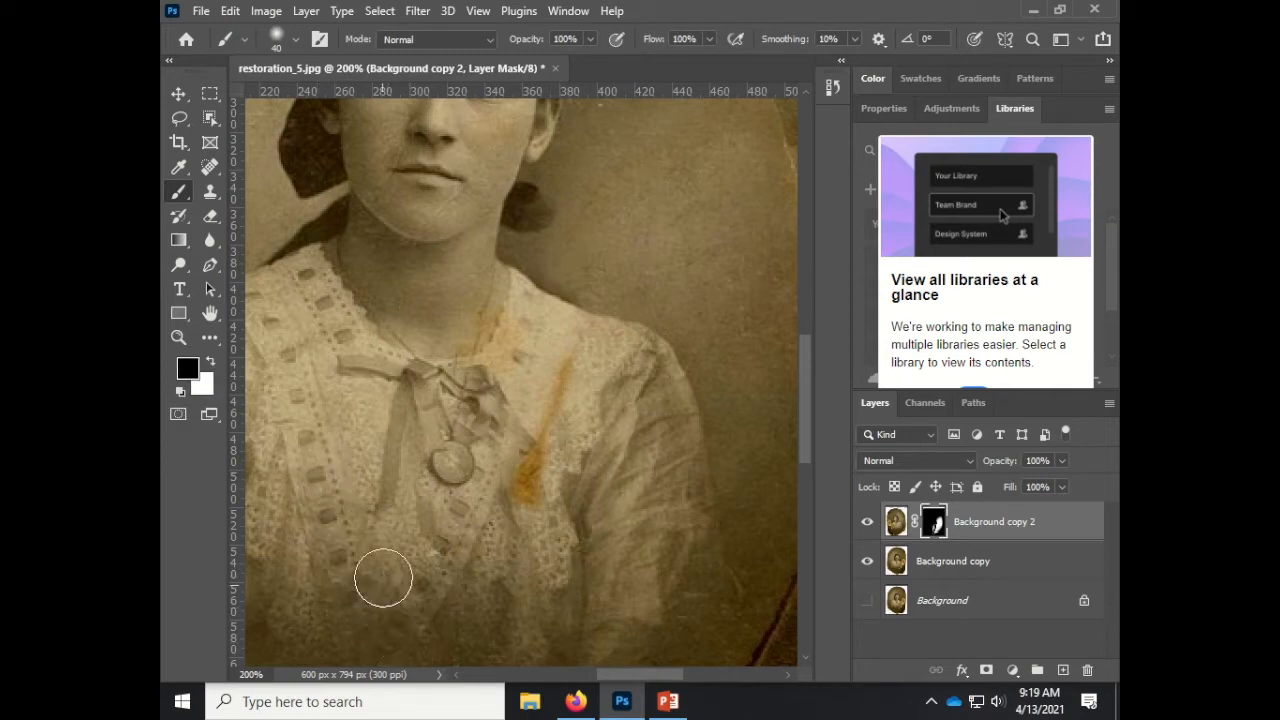
# - Check the bow, pendant, stained collar and lower blouse by repeatedly hiding and showing the Background copy 2 layer
pyautogui.press('space')
pyautogui.moveTo(374, 597); pyautogui.dragTo(411, 493)
pyautogui.click(868, 522)
pyautogui.click(868, 522)
pyautogui.click(868, 522)
pyautogui.click(868, 522)
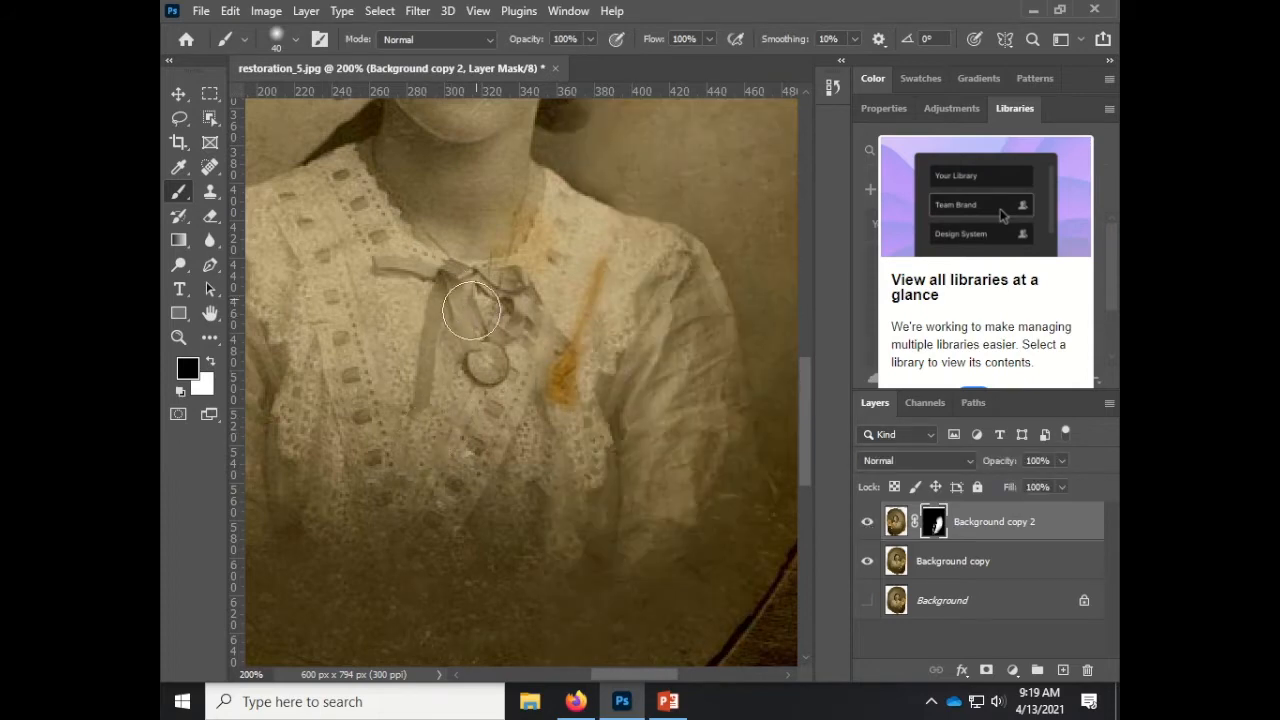
pyautogui.click(868, 522)
pyautogui.click(868, 522)
pyautogui.click(868, 522)
pyautogui.click(868, 522)
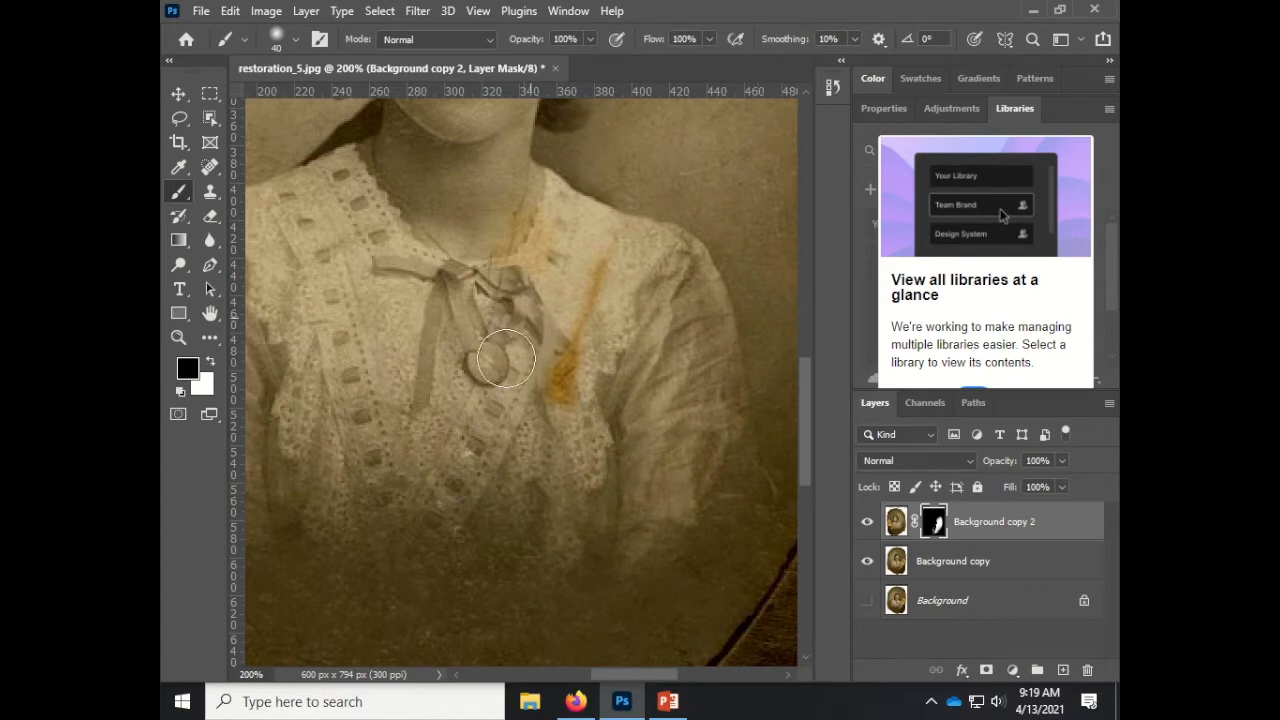
pyautogui.click(868, 522)
pyautogui.click(868, 523)
pyautogui.click(868, 523)
pyautogui.click(868, 523)
pyautogui.click(868, 523)
pyautogui.click(868, 522)
pyautogui.click(868, 522)
pyautogui.click(868, 522)
pyautogui.click(868, 522)
pyautogui.moveTo(520, 253); pyautogui.dragTo(472, 484)
pyautogui.moveTo(486, 362); pyautogui.dragTo(469, 481)
pyautogui.moveTo(517, 394)
pyautogui.mouseDown()
pyautogui.moveTo(506, 534)
pyautogui.moveTo(529, 549)
pyautogui.moveTo(563, 457)
pyautogui.moveTo(567, 264)
pyautogui.mouseUp()
pyautogui.moveTo(598, 535); pyautogui.dragTo(604, 341)
pyautogui.moveTo(606, 501); pyautogui.dragTo(600, 618)
# - Merge the Background copy 2 layer down into Background copy
pyautogui.hotkey('ctrl', '-')
pyautogui.hotkey('ctrl', '-')
pyautogui.hotkey('ctrl', '-')
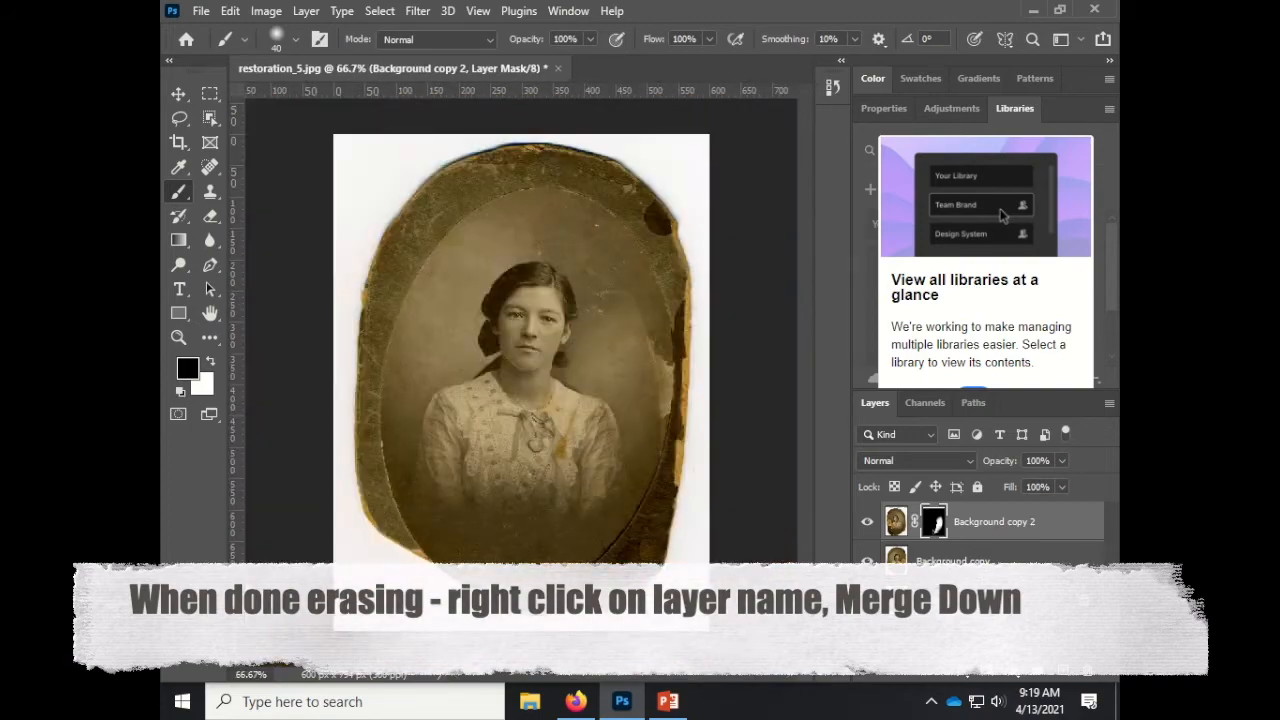
pyautogui.rightClick(975, 528)
pyautogui.click(795, 555)
pyautogui.press('x')
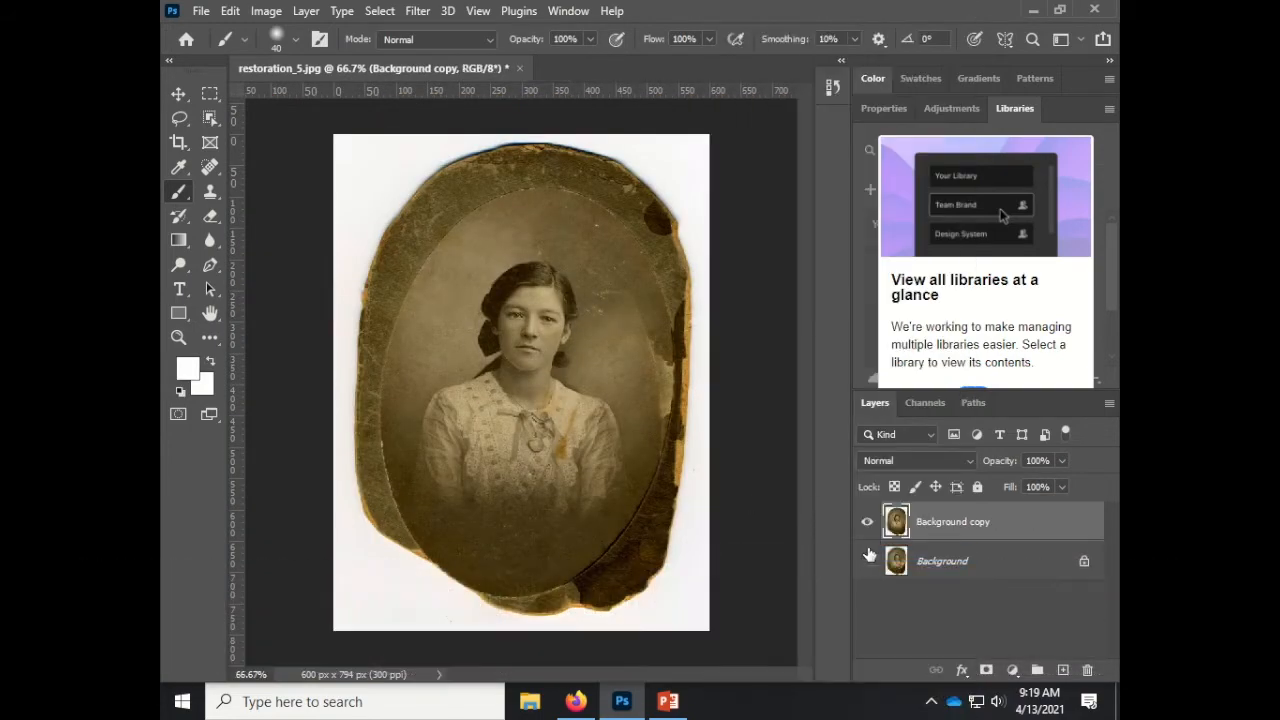
# - Heal the light scratches in the backdrop beside the woman's hair with the Spot Healing Brush enlarged to 15 px
pyautogui.hotkey('ctrl', '+')
pyautogui.hotkey('ctrl', '+')
pyautogui.hotkey('ctrl', '+')
pyautogui.hotkey('ctrl', '+')
pyautogui.moveTo(757, 150); pyautogui.dragTo(421, 450)
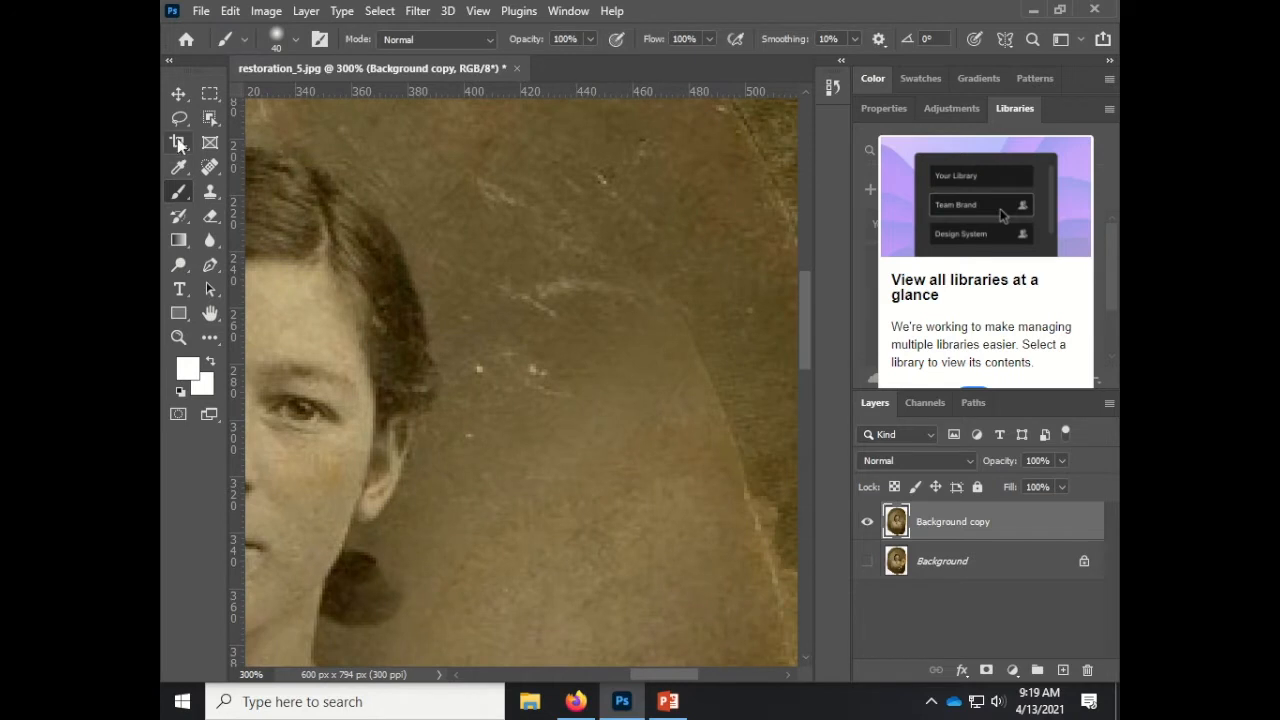
pyautogui.click(211, 168)
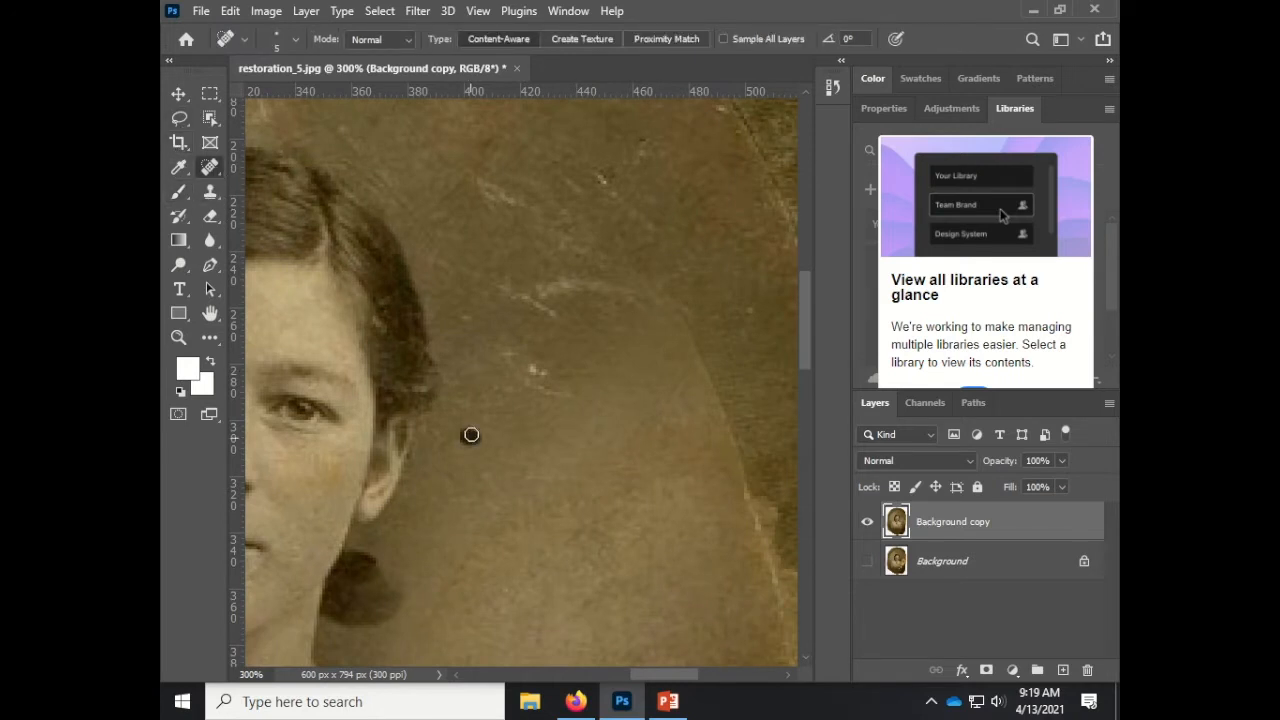
pyautogui.press(']')
pyautogui.press(']')
pyautogui.press(']')
pyautogui.press(']')
pyautogui.moveTo(458, 600); pyautogui.dragTo(552, 518)
pyautogui.moveTo(563, 366)
pyautogui.mouseDown()
pyautogui.moveTo(539, 382)
pyautogui.moveTo(644, 529)
pyautogui.mouseUp()
pyautogui.moveTo(577, 415); pyautogui.dragTo(626, 414)
pyautogui.click(558, 325)
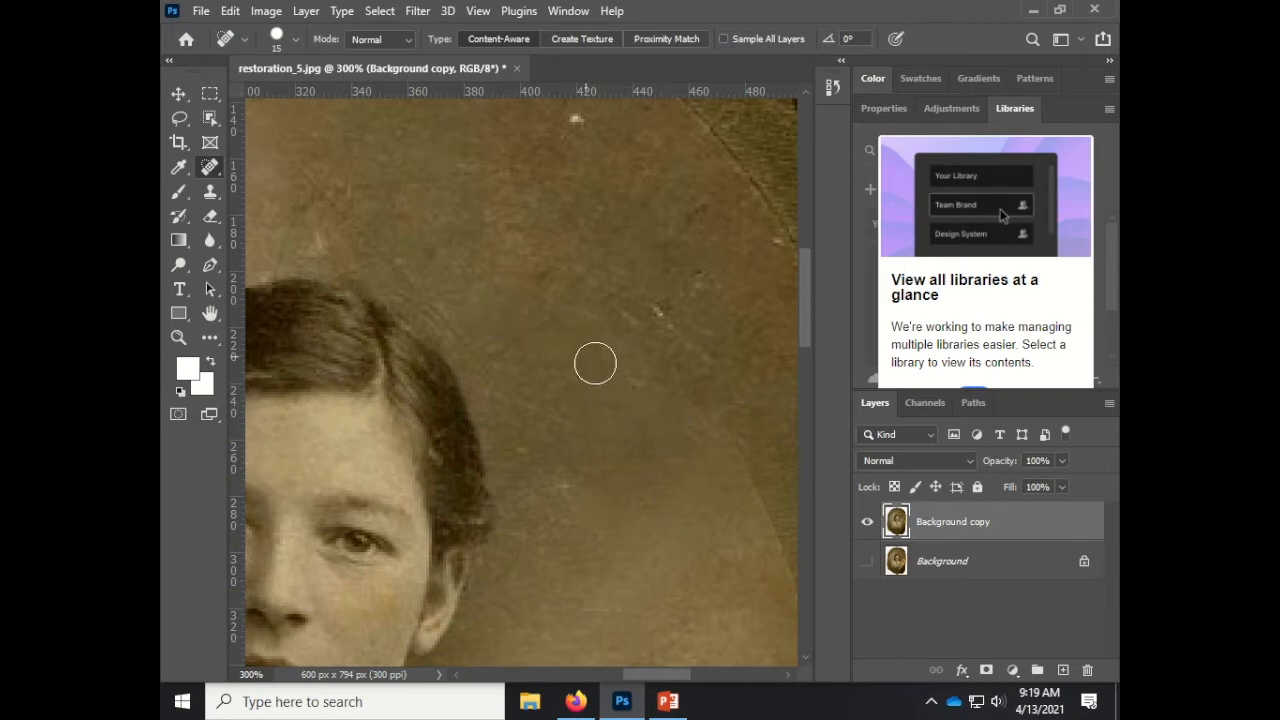
# - Heal the remaining specks in the upper backdrop and the pale line along the patched oval edge
pyautogui.moveTo(596, 360); pyautogui.dragTo(616, 478)
pyautogui.moveTo(694, 433); pyautogui.dragTo(669, 426)
pyautogui.moveTo(634, 370); pyautogui.dragTo(630, 392)
pyautogui.moveTo(598, 294); pyautogui.dragTo(597, 259)
pyautogui.moveTo(703, 482)
pyautogui.mouseDown()
pyautogui.moveTo(557, 354)
pyautogui.moveTo(467, 204)
pyautogui.mouseUp()
pyautogui.moveTo(520, 298)
pyautogui.mouseDown()
pyautogui.moveTo(602, 566)
pyautogui.moveTo(615, 328)
pyautogui.mouseUp()
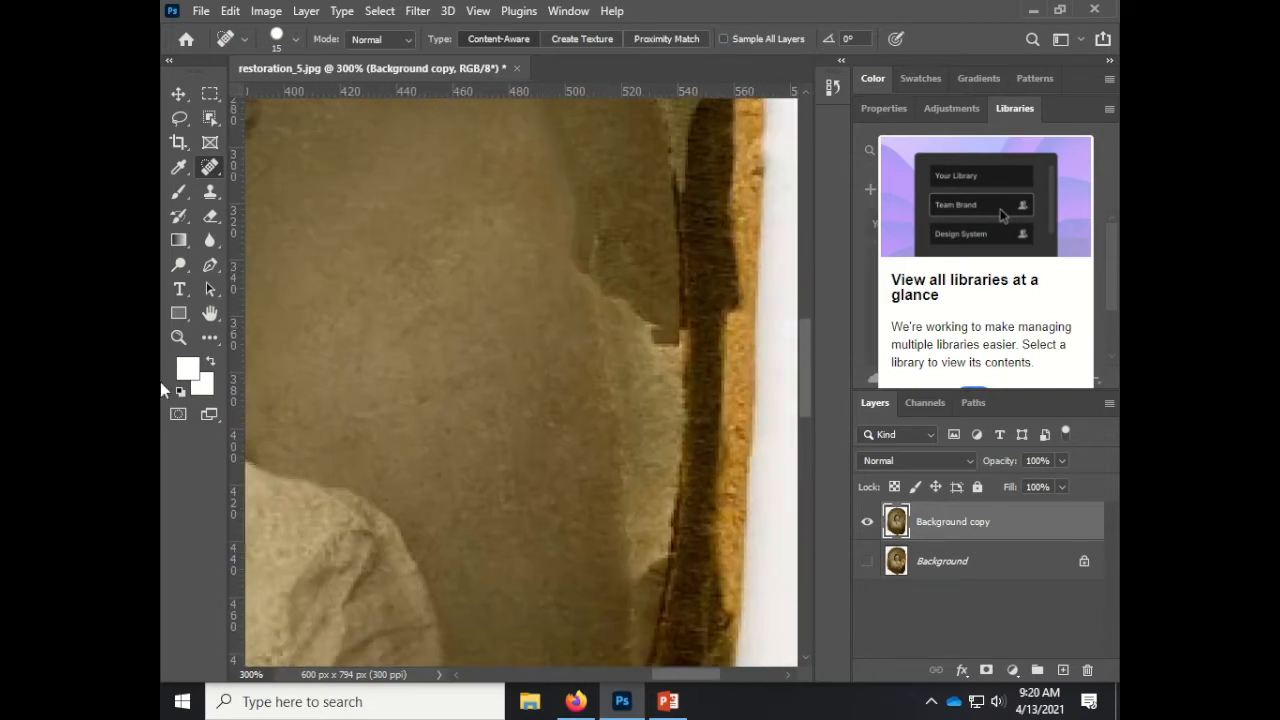
# - Clone clean backdrop over the light torn patch beside the oval frame with the 30 px Clone Stamp
pyautogui.hotkey('ctrl', '+')
pyautogui.hotkey('ctrl', '-')
pyautogui.hotkey('ctrl', '-')
pyautogui.hotkey('ctrl', '-')
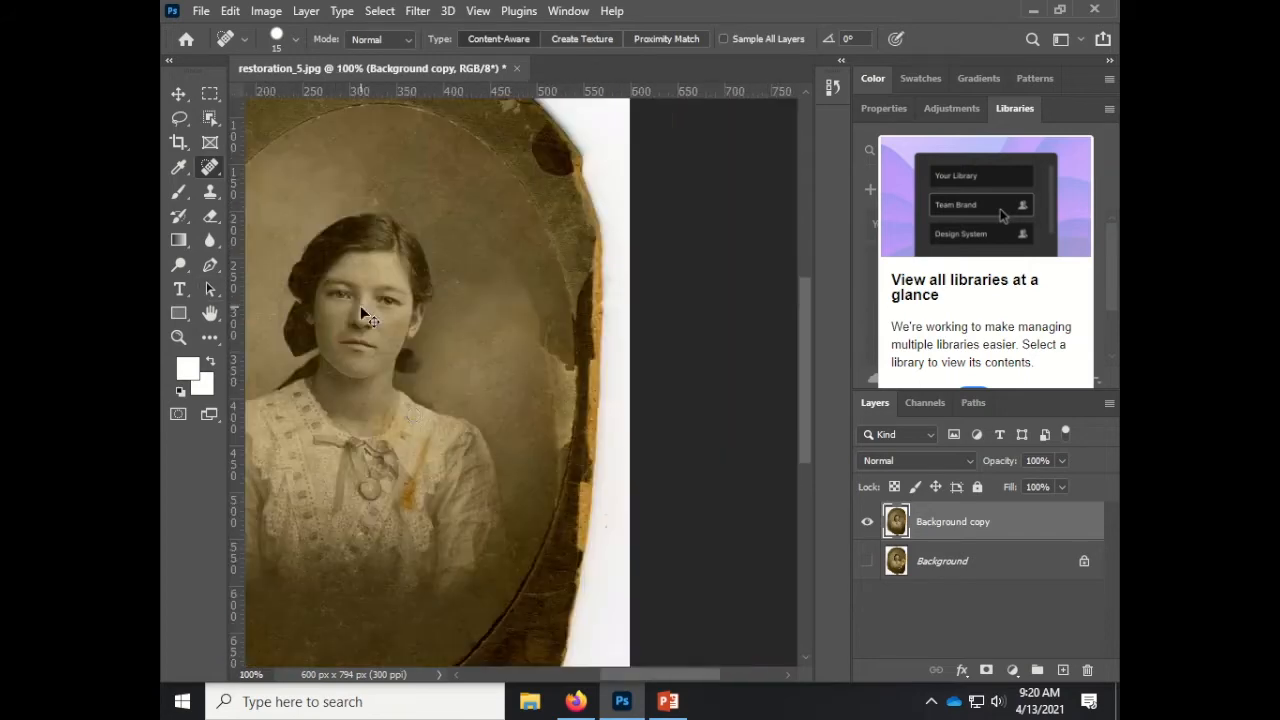
pyautogui.click(210, 191)
pyautogui.hotkey('ctrl', '+')
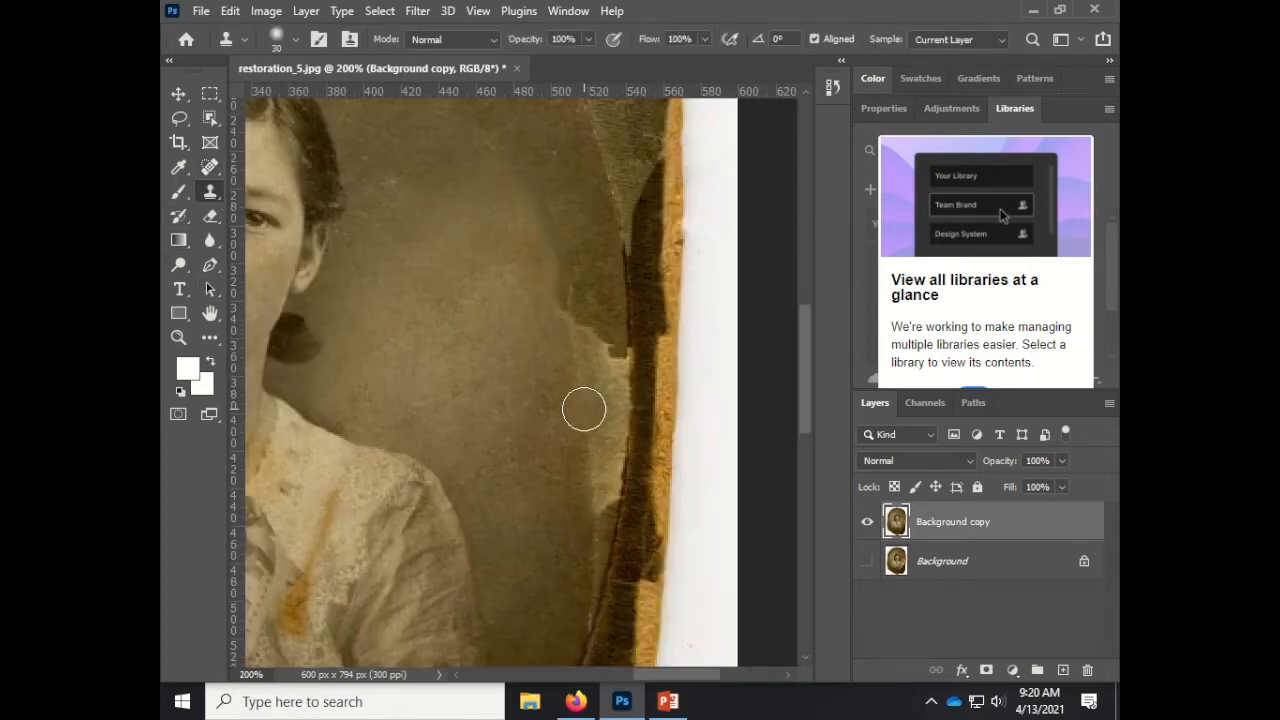
pyautogui.keyDown('alt'); pyautogui.click(496, 348); pyautogui.keyUp('alt')
pyautogui.moveTo(556, 308)
pyautogui.mouseDown()
pyautogui.moveTo(585, 492)
pyautogui.moveTo(546, 400)
pyautogui.mouseUp()
pyautogui.keyDown('alt'); pyautogui.click(508, 363); pyautogui.keyUp('alt')
pyautogui.keyDown('alt'); pyautogui.click(466, 289); pyautogui.keyUp('alt')
pyautogui.click(589, 376)
# - Clone over a leftover fragment at the torn edge near the frame using a smaller Clone Stamp brush
pyautogui.press('[')
pyautogui.press('[')
pyautogui.press('[')
pyautogui.press('[')
pyautogui.click(584, 330)
# - Blend the patched backdrop beside the frame with the Clone Stamp at 80 px, sampling clean texture above the hair
pyautogui.press(']')
pyautogui.press(']')
pyautogui.press(']')
pyautogui.scroll(3, 541, 321)
pyautogui.press(']')
pyautogui.press(']')
pyautogui.press(']')
pyautogui.press(']')
pyautogui.press(']')
pyautogui.press(']')
pyautogui.press(']')
pyautogui.scroll(2, 520, 320)
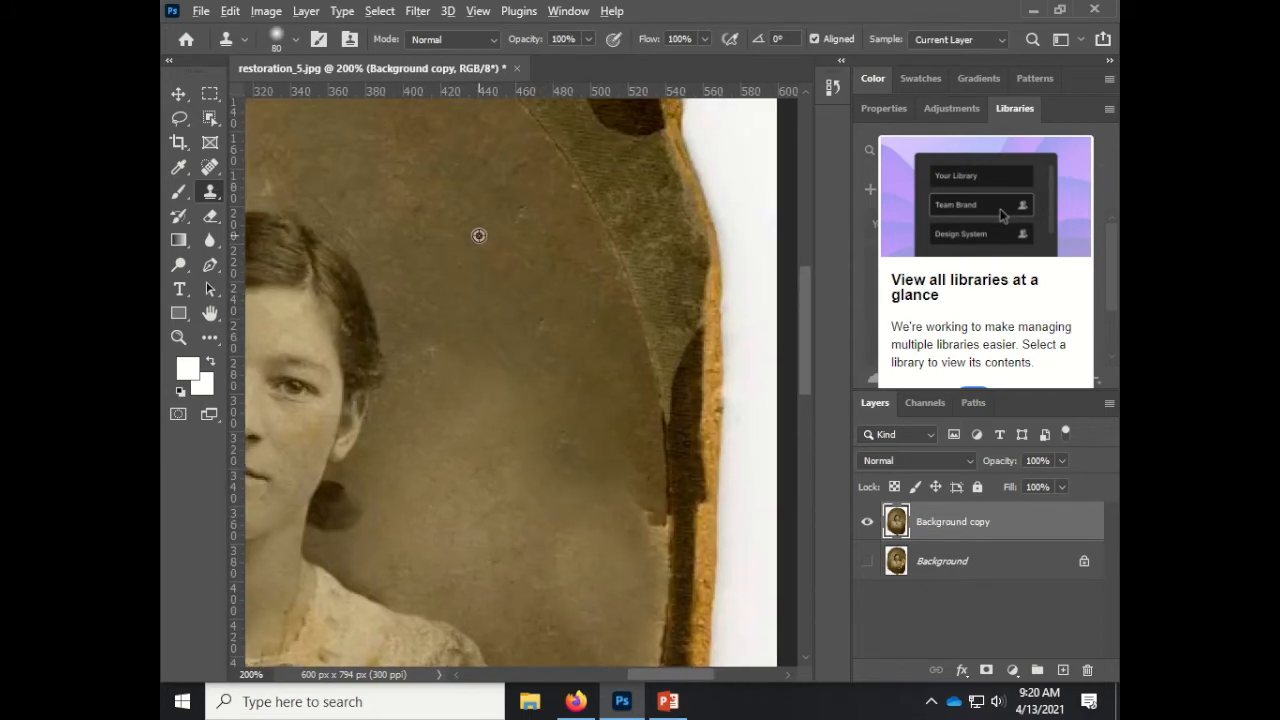
pyautogui.keyDown('alt'); pyautogui.click(479, 236); pyautogui.keyUp('alt')
pyautogui.moveTo(613, 583); pyautogui.dragTo(572, 435)
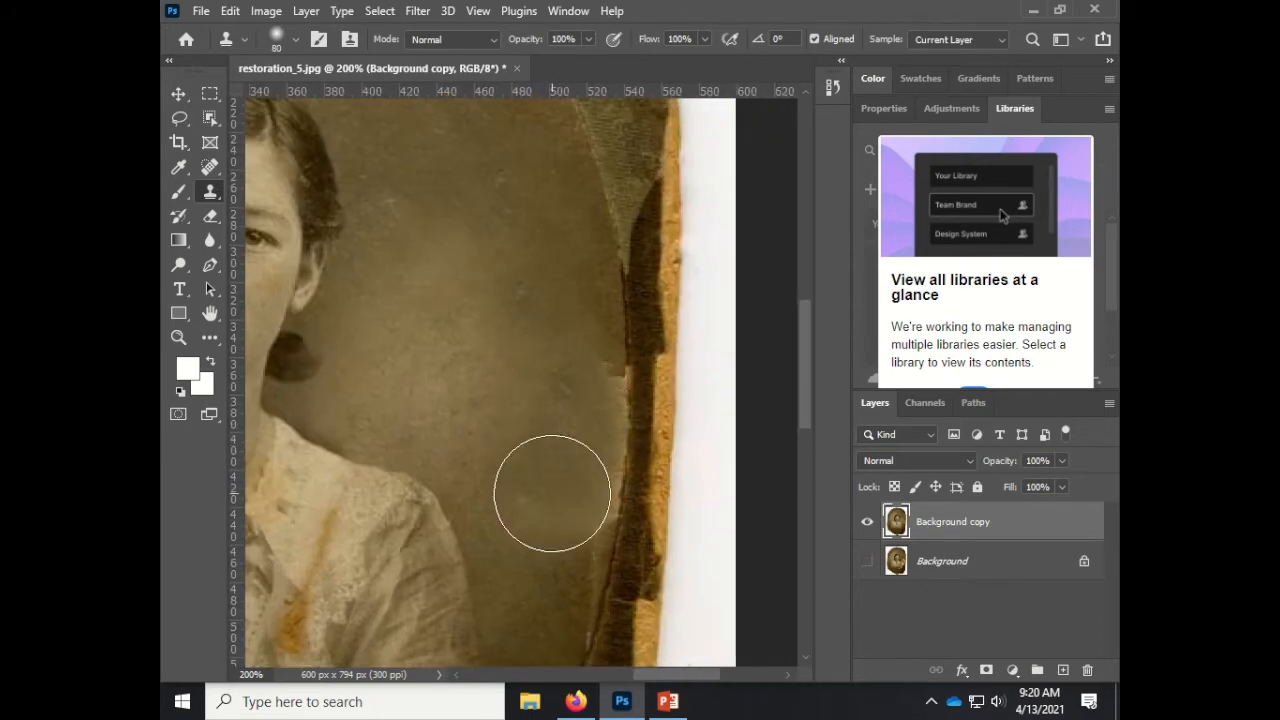
pyautogui.moveTo(429, 192); pyautogui.dragTo(444, 346)
pyautogui.moveTo(557, 620); pyautogui.dragTo(531, 463)
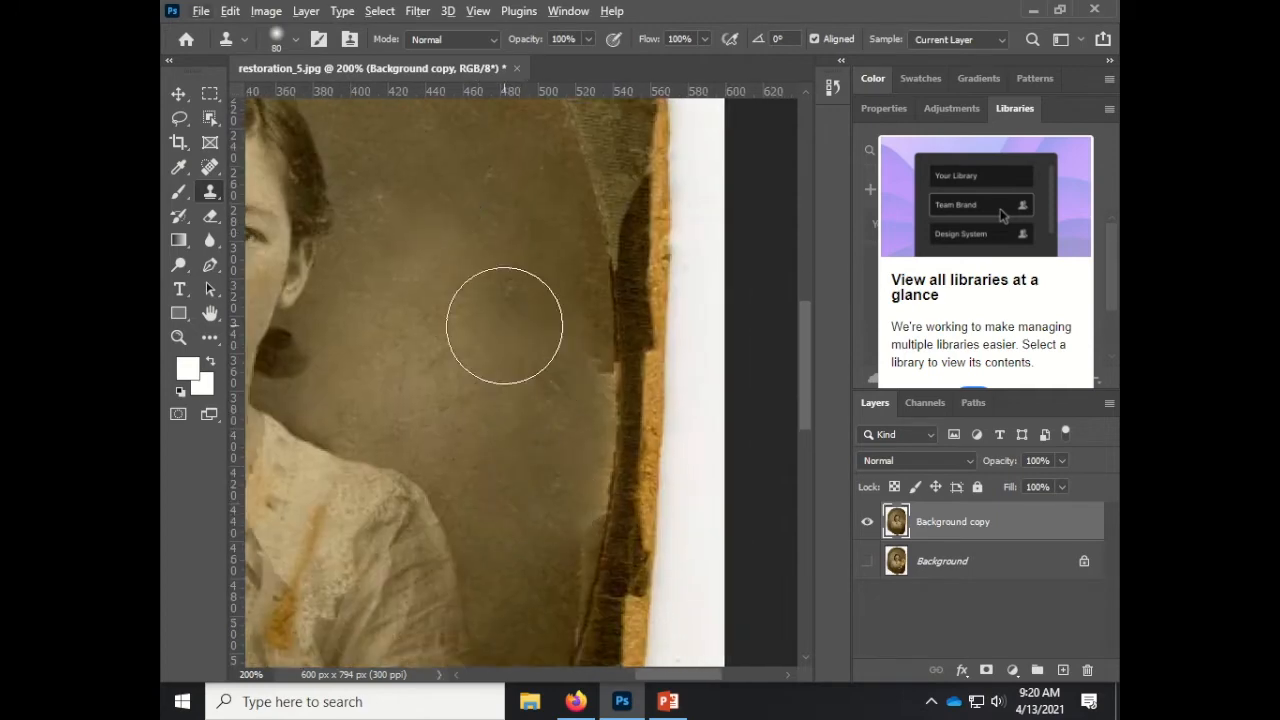
pyautogui.moveTo(375, 471); pyautogui.dragTo(600, 374)
pyautogui.moveTo(680, 426); pyautogui.dragTo(489, 374)
pyautogui.moveTo(431, 557); pyautogui.dragTo(575, 263)
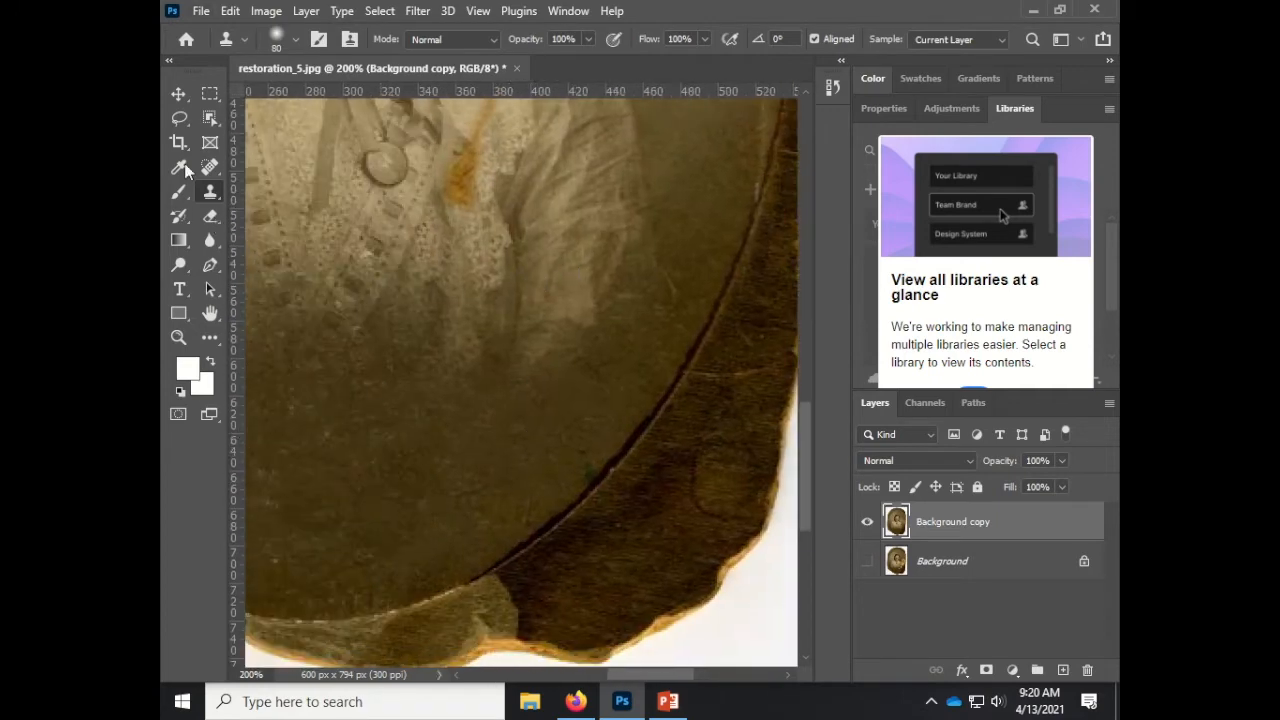
# - Show the original Background layer and compare the restored Background copy against it across the whole portrait
pyautogui.click(210, 167)
pyautogui.hotkey('ctrl', '-')
pyautogui.hotkey('ctrl', '-')
pyautogui.hotkey('ctrl', '-')
pyautogui.click(867, 523)
pyautogui.click(867, 523)
pyautogui.click(867, 560)
pyautogui.click(869, 525)
pyautogui.click(869, 525)
pyautogui.click(870, 526)
pyautogui.click(870, 526)
pyautogui.click(867, 523)
pyautogui.click(867, 523)
pyautogui.hotkey('ctrl', '+')
pyautogui.hotkey('ctrl', '+')
pyautogui.click(867, 523)
pyautogui.click(870, 530)
# - Desaturate the upper part of the orange streak on the blouse using the Sponge tool at 20 px and 50% flow
pyautogui.moveTo(634, 580); pyautogui.dragTo(511, 397)
pyautogui.hotkey('ctrl', '+')
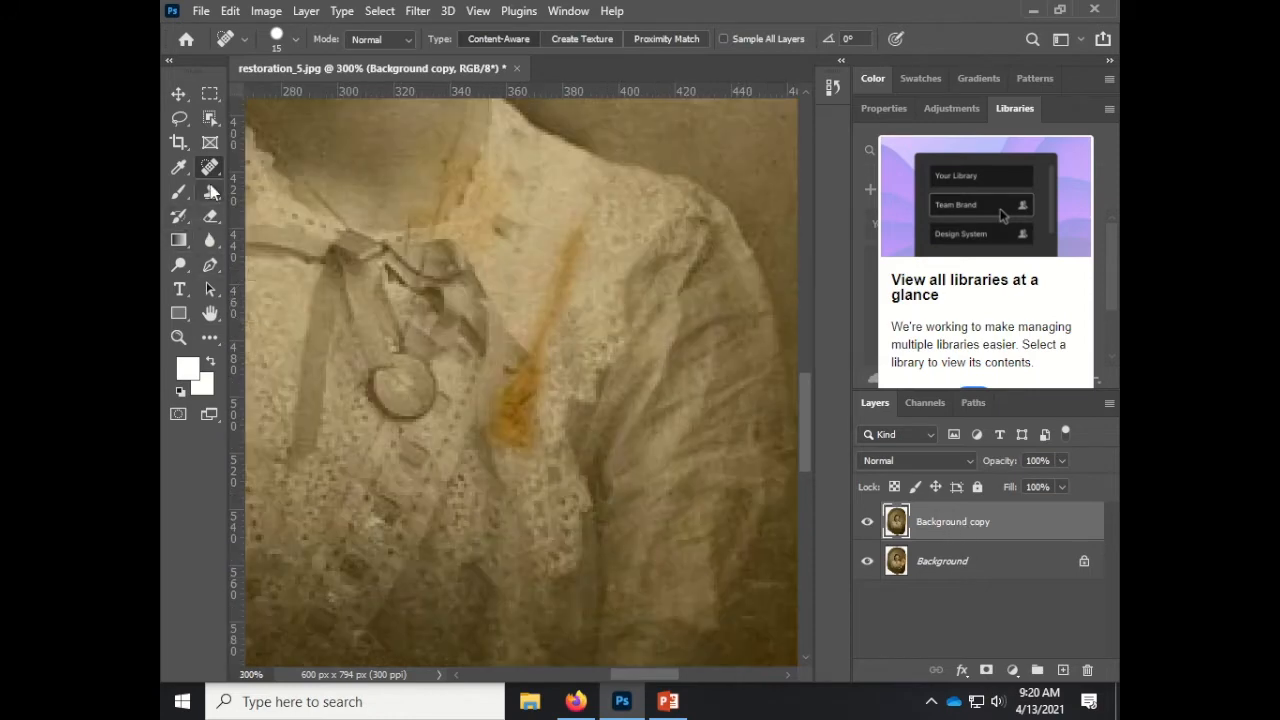
pyautogui.rightClick(179, 264)
pyautogui.click(250, 302)
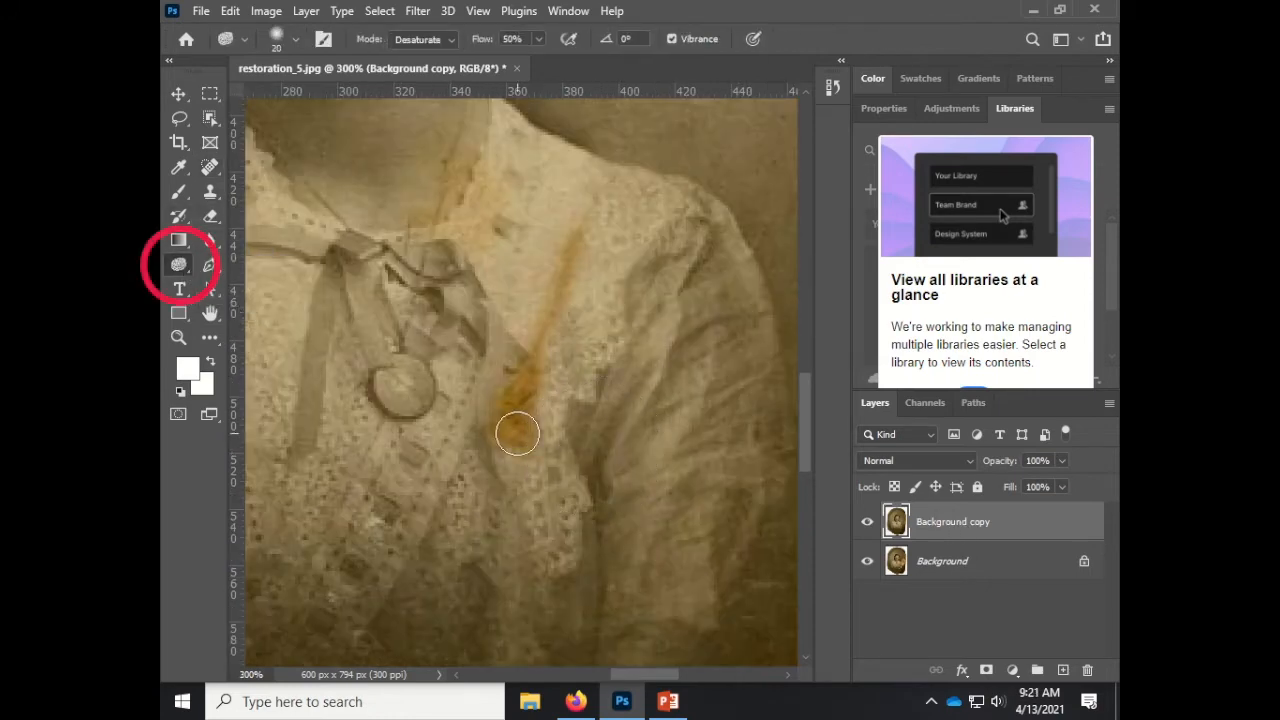
# - Try lightening the orange stain with the Dodge tool at 50% exposure and sponging it, and undo these strokes
pyautogui.rightClick(179, 264)
pyautogui.click(250, 264)
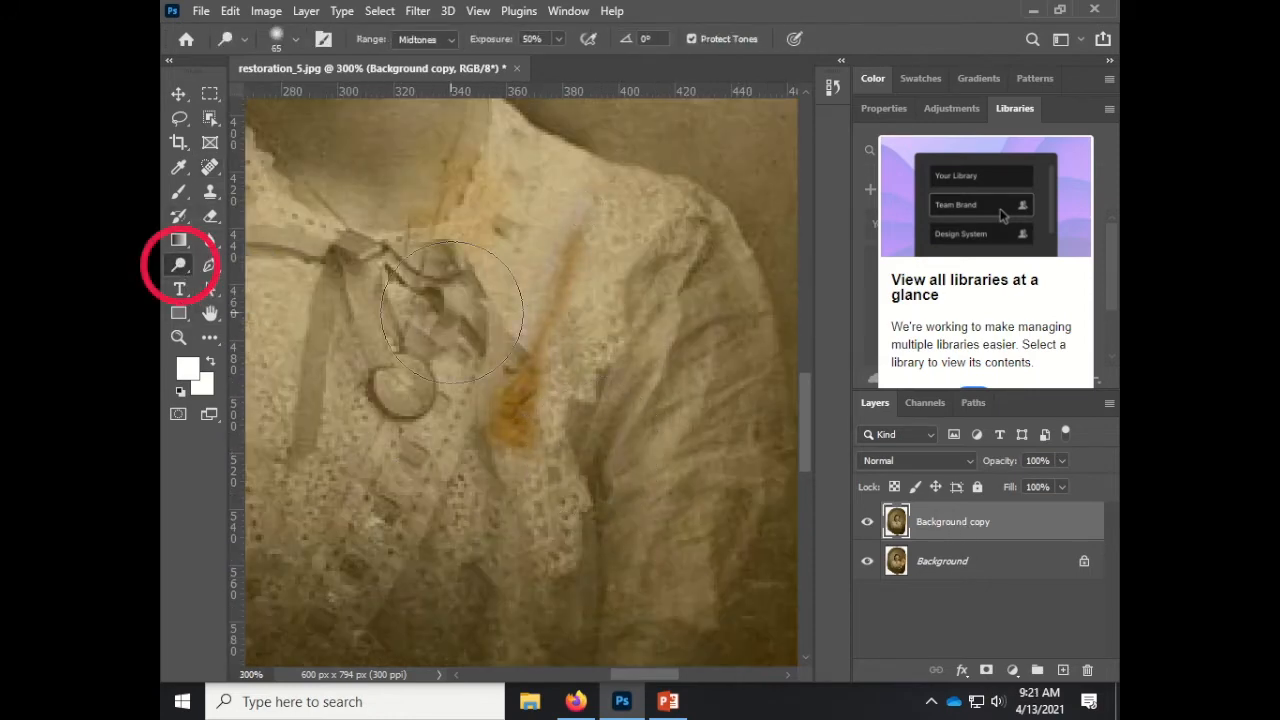
pyautogui.moveTo(558, 306); pyautogui.dragTo(509, 411)
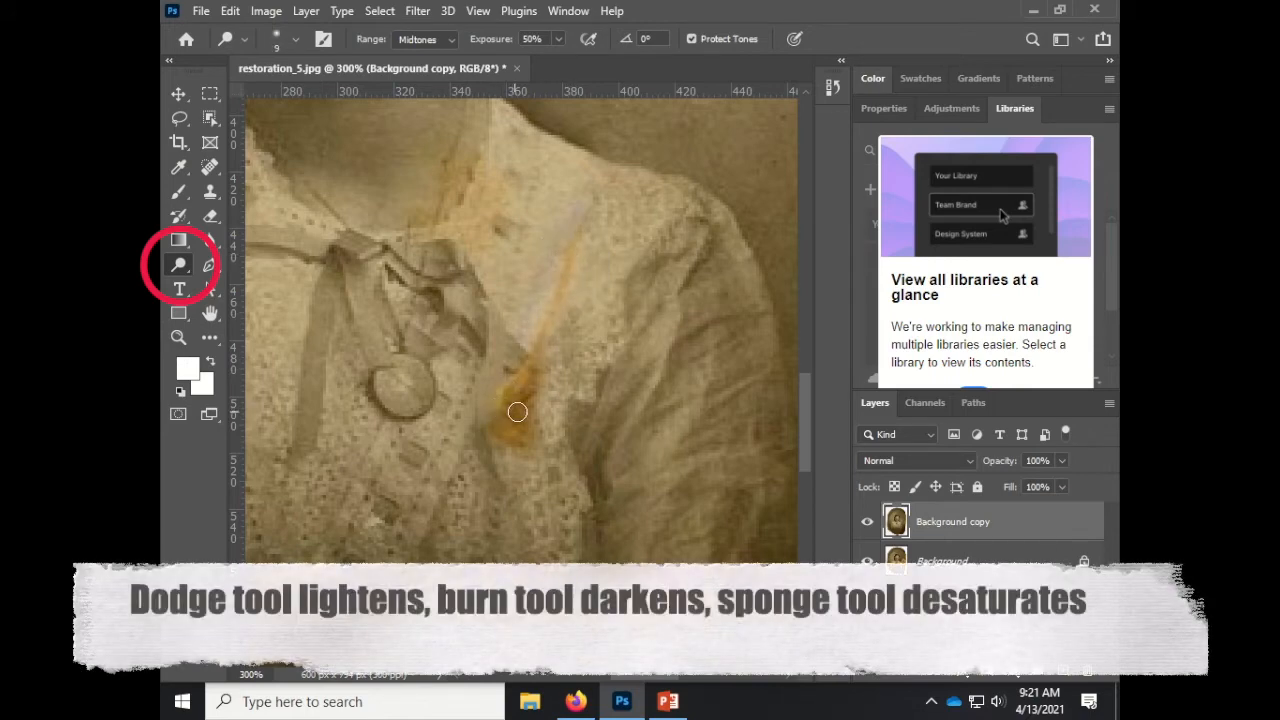
pyautogui.moveTo(586, 243)
pyautogui.mouseDown()
pyautogui.moveTo(541, 338)
pyautogui.moveTo(511, 432)
pyautogui.mouseUp()
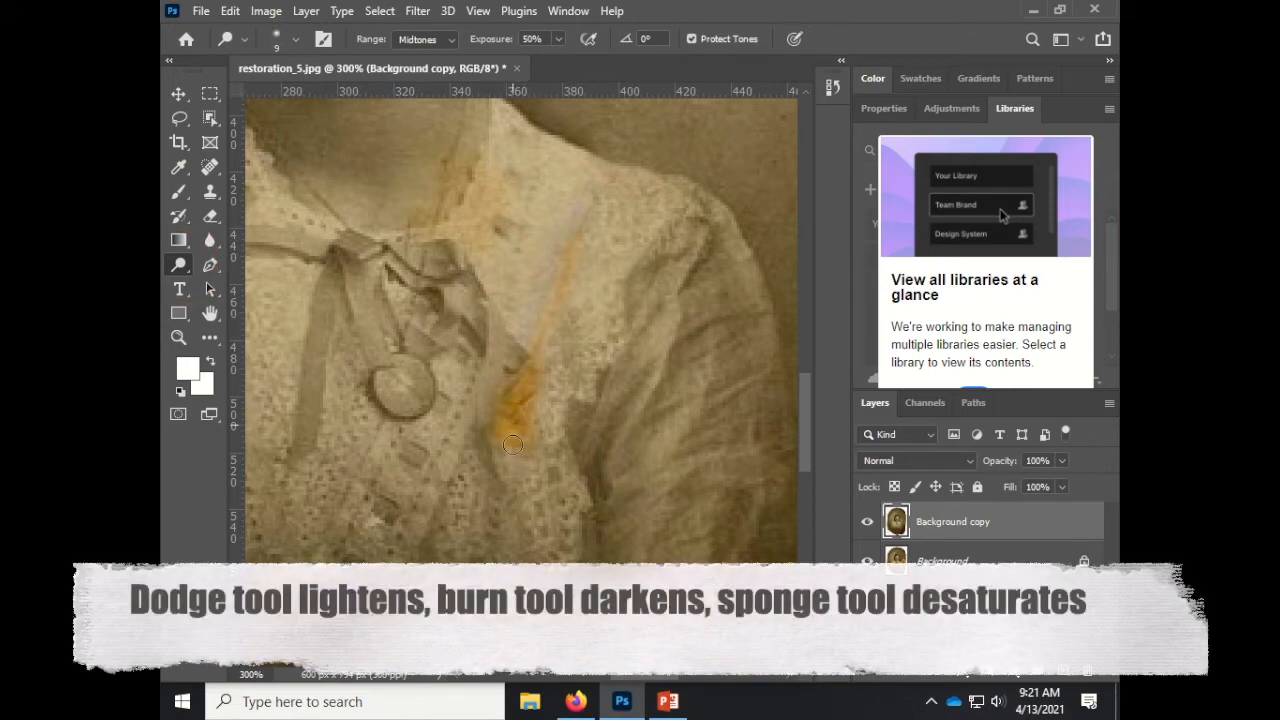
pyautogui.rightClick(179, 264)
pyautogui.click(258, 302)
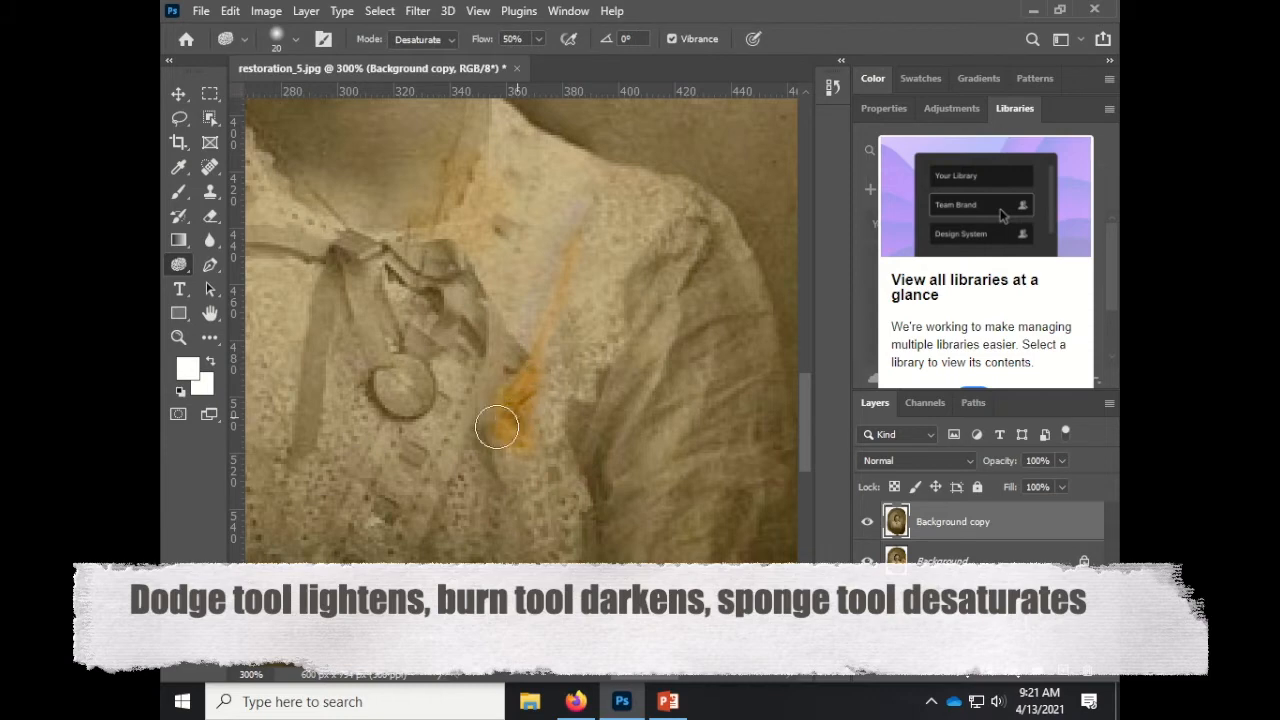
pyautogui.hotkey('ctrl', 'z')
pyautogui.hotkey('ctrl', 'z')
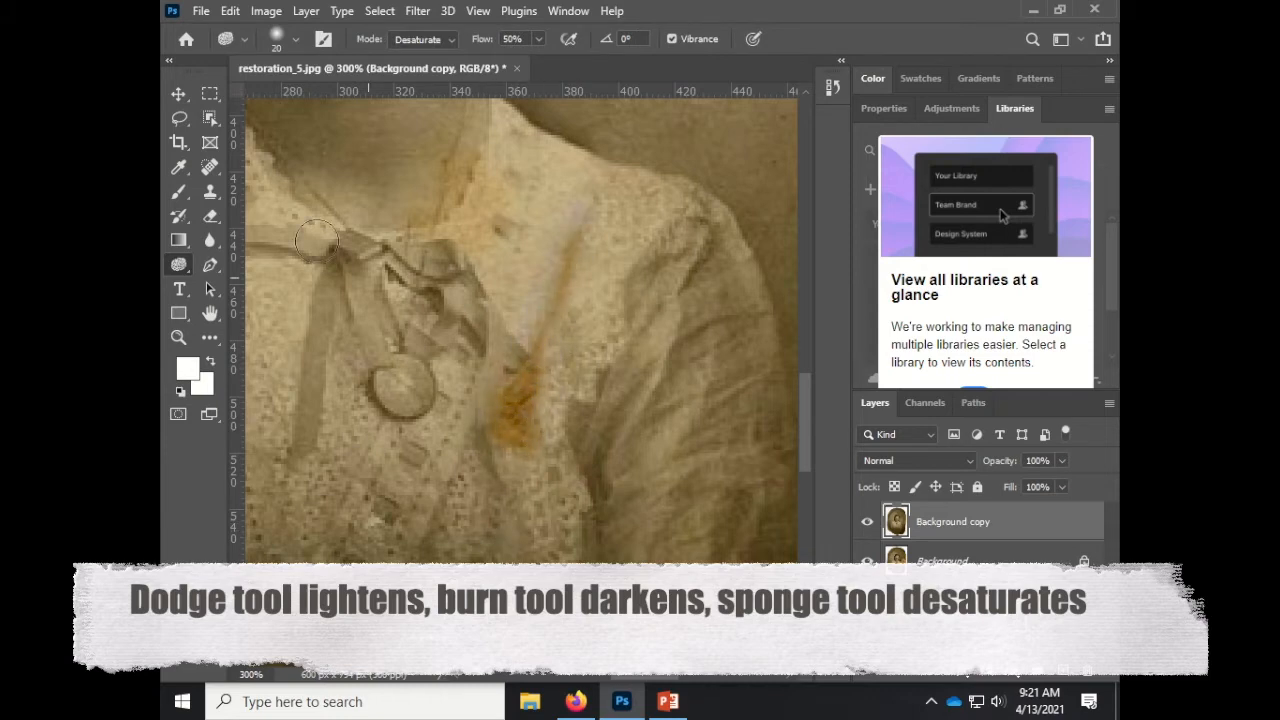
# - Clone clean blouse texture over the orange streak at 25 px and over the blotch beneath it at 8 px with the Clone Stamp
pyautogui.click(210, 190)
pyautogui.keyDown('alt'); pyautogui.click(528, 224); pyautogui.keyUp('alt')
pyautogui.keyDown('alt'); pyautogui.click(545, 243); pyautogui.keyUp('alt')
pyautogui.click(567, 248)
pyautogui.keyDown('alt'); pyautogui.click(603, 290); pyautogui.keyUp('alt')
pyautogui.click(587, 265)
pyautogui.click(569, 334)
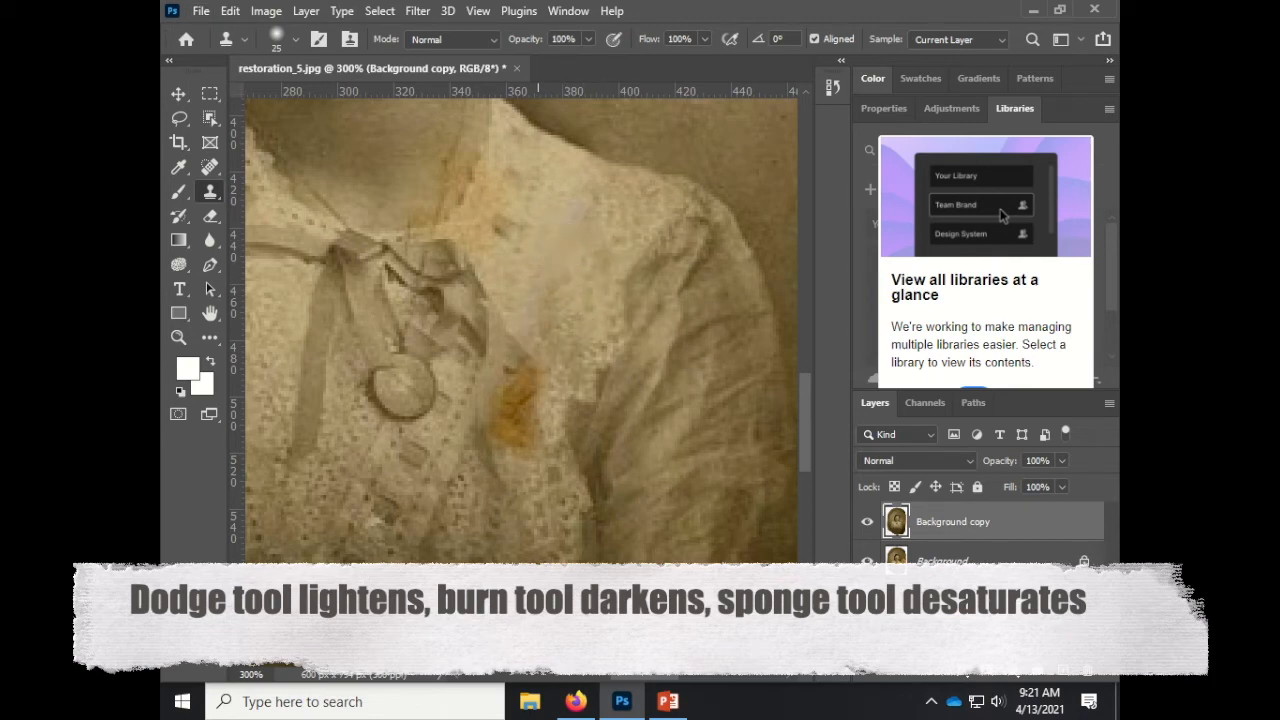
pyautogui.hotkey('ctrl', '+')
pyautogui.moveTo(540, 444)
pyautogui.mouseDown()
pyautogui.moveTo(508, 462)
pyautogui.moveTo(500, 411)
pyautogui.moveTo(537, 374)
pyautogui.mouseUp()
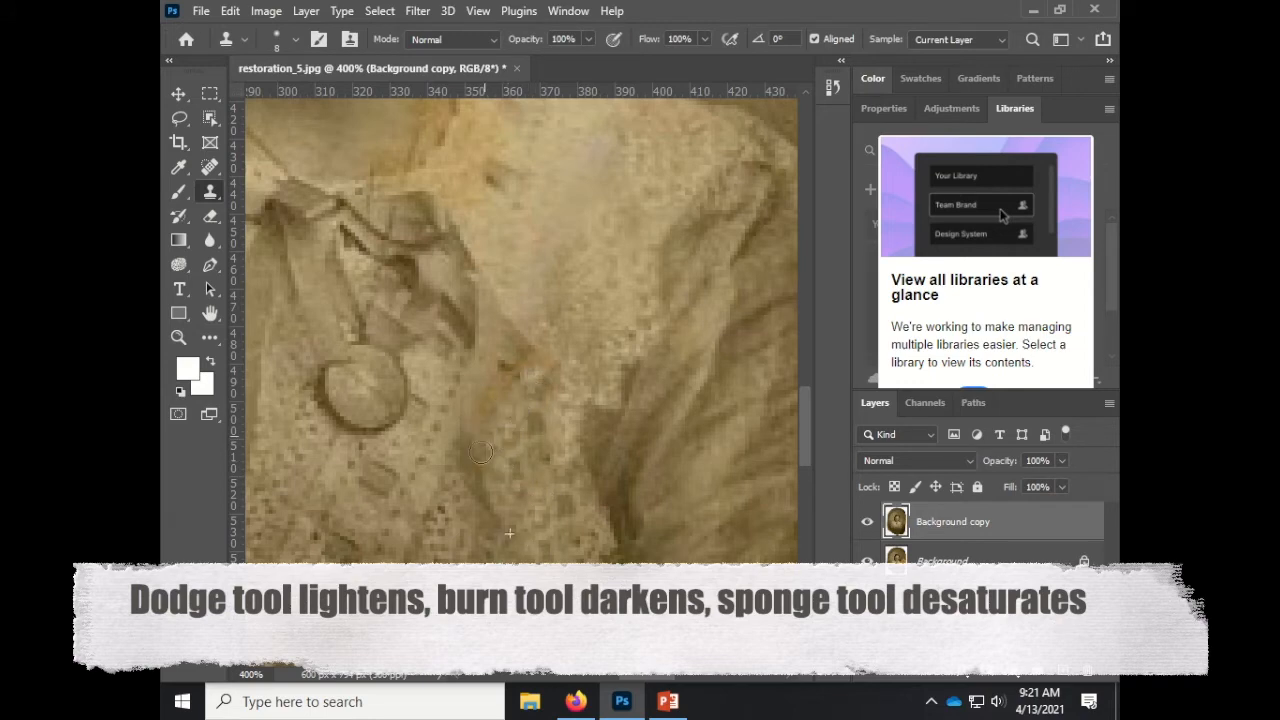
# - Desaturate the yellow discoloration around the neckline and lower neck with the 20 px Sponge at 50% flow
pyautogui.scroll(8, 480, 452)
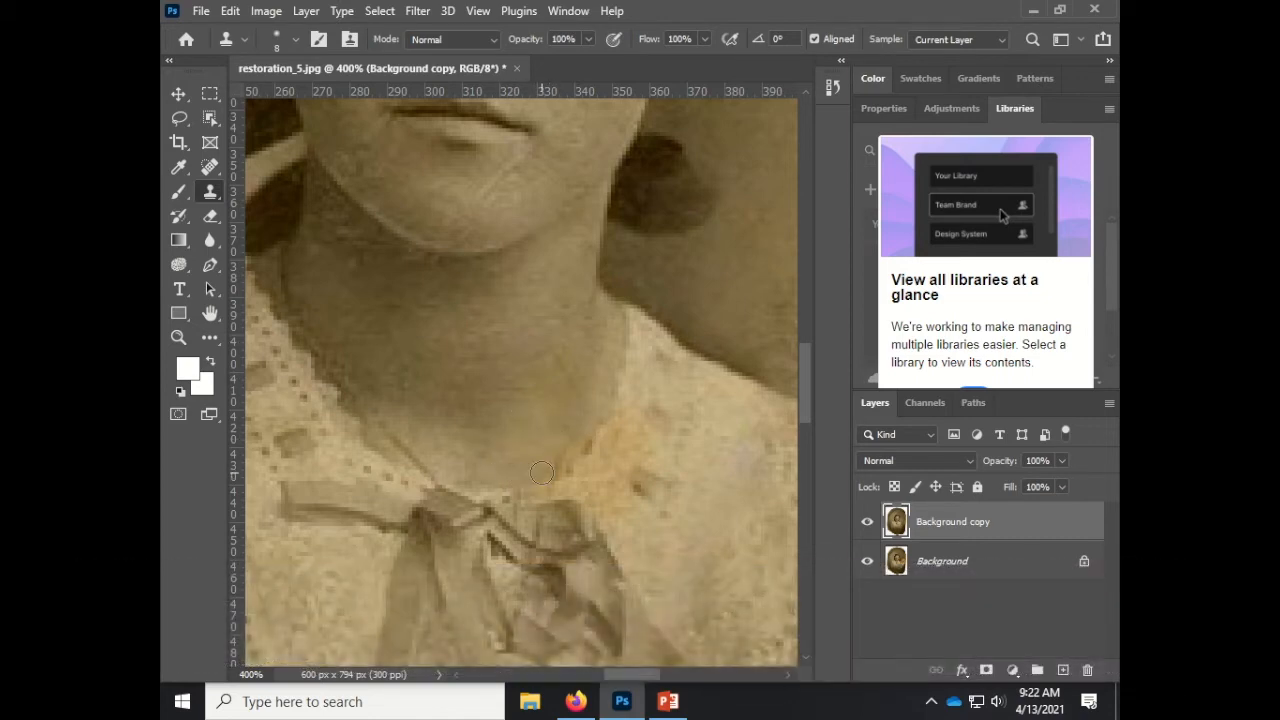
pyautogui.scroll(-2, 463, 488)
pyautogui.click(179, 265)
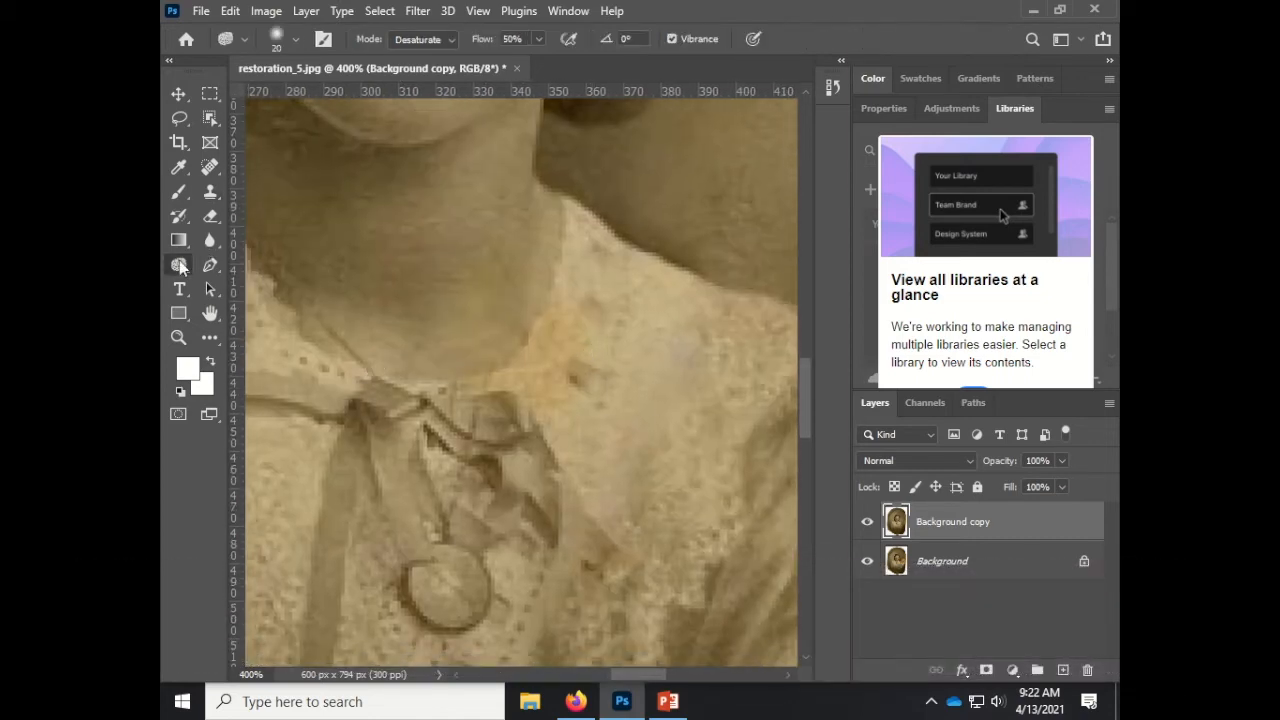
pyautogui.scroll(-2, 540, 380)
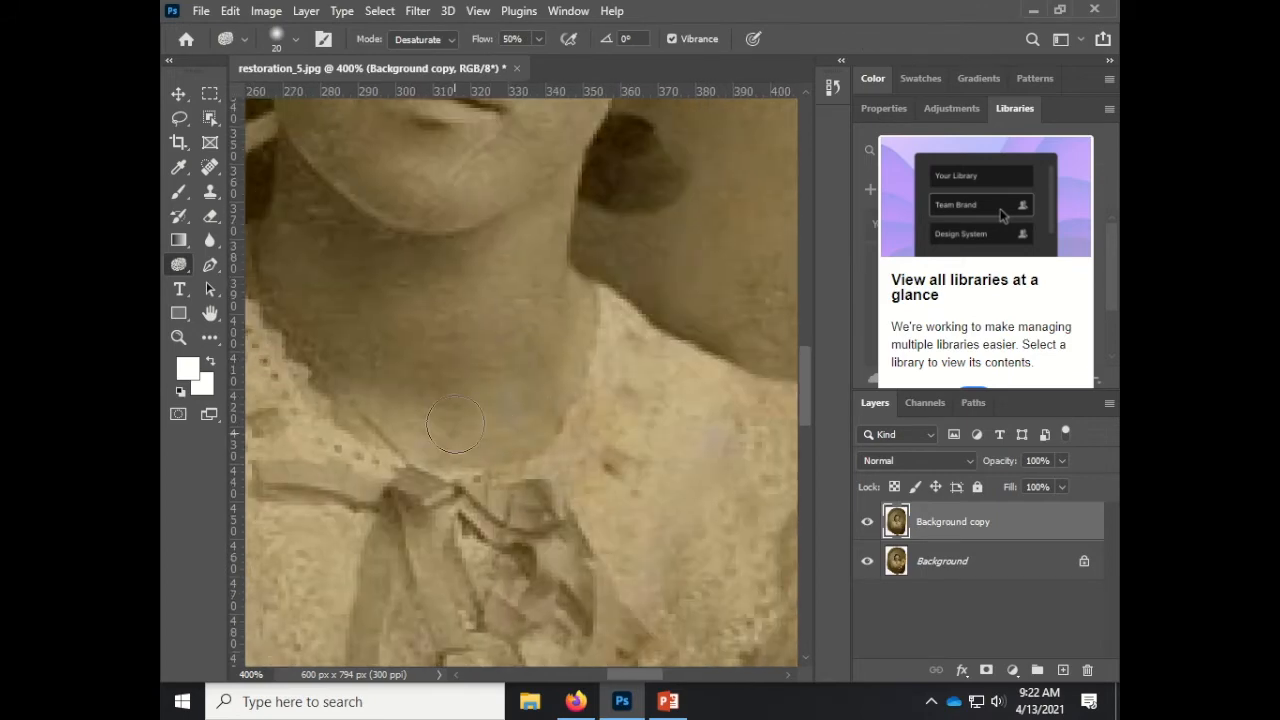
pyautogui.scroll(4, 652, 491)
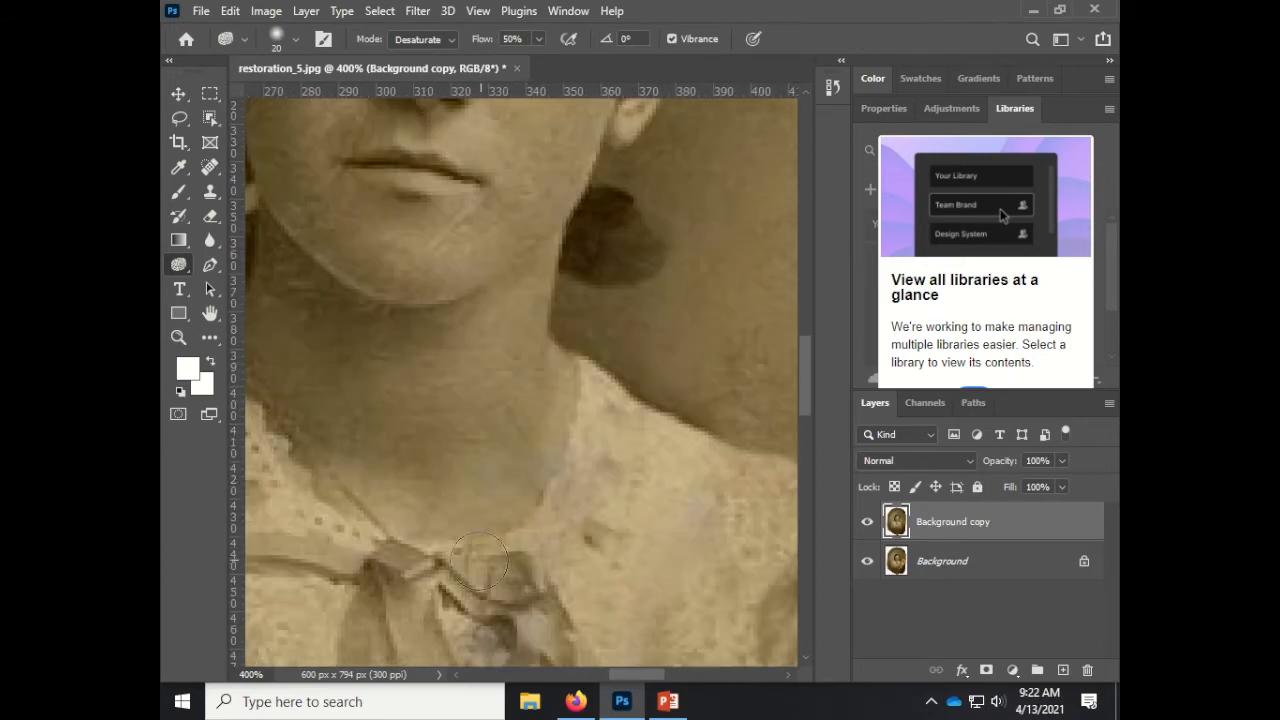
pyautogui.scroll(-3, 757, 491)
pyautogui.scroll(2, 705, 497)
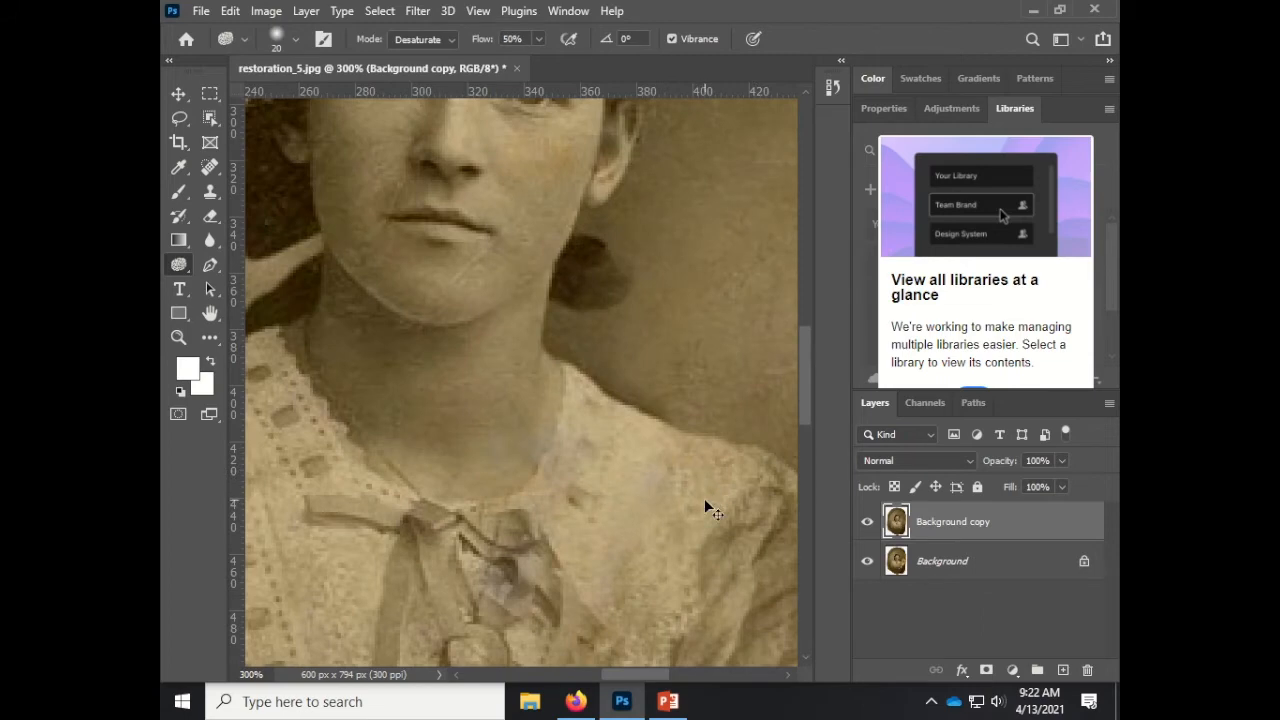
pyautogui.scroll(-2, 543, 570)
pyautogui.scroll(1, 708, 605)
pyautogui.scroll(1, 708, 605)
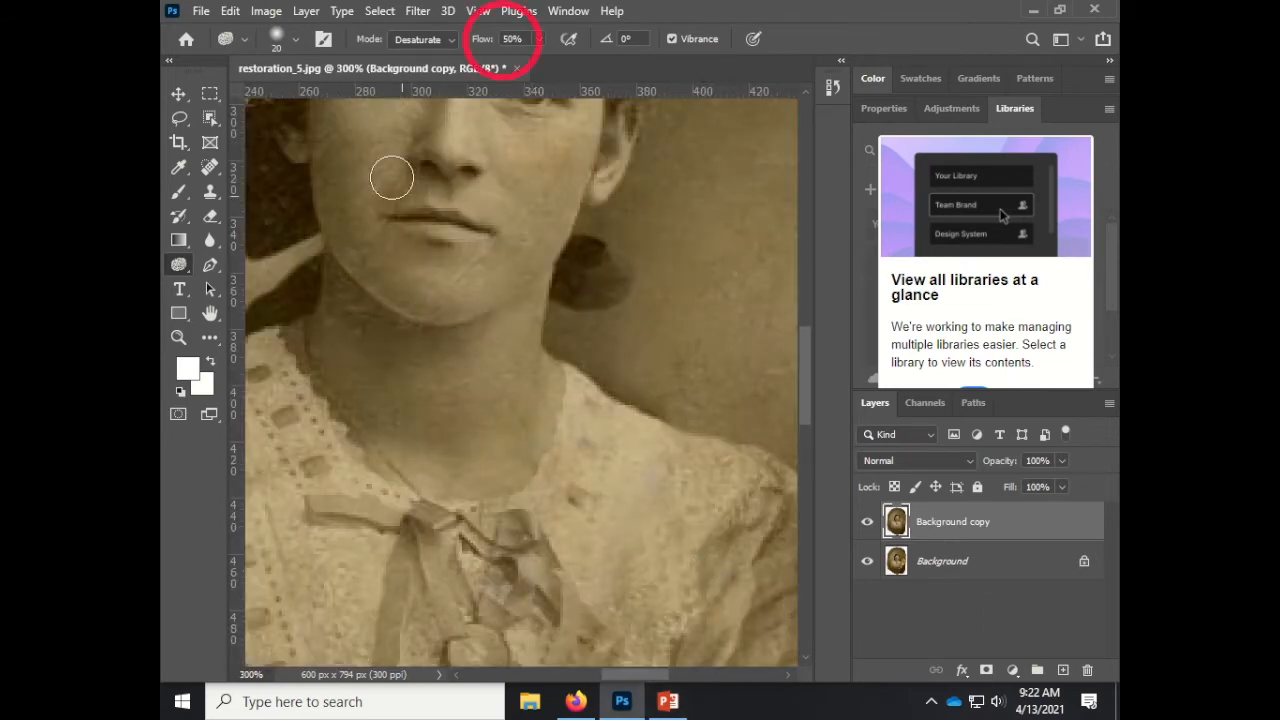
# - Set the Sponge flow to 19% and gently desaturate the remaining tint on the neckline, neck and surrounding areas
pyautogui.moveTo(539, 42); pyautogui.dragTo(520, 64)
pyautogui.moveTo(558, 455); pyautogui.dragTo(544, 506)
pyautogui.moveTo(478, 383); pyautogui.dragTo(520, 505)
pyautogui.moveTo(580, 296); pyautogui.dragTo(586, 380)
pyautogui.moveTo(450, 285); pyautogui.dragTo(508, 412)
pyautogui.moveTo(487, 556); pyautogui.dragTo(538, 388)
pyautogui.moveTo(370, 640); pyautogui.dragTo(515, 370)
pyautogui.moveTo(605, 597); pyautogui.dragTo(639, 322)
pyautogui.moveTo(639, 322); pyautogui.dragTo(430, 350)
pyautogui.moveTo(718, 222); pyautogui.dragTo(532, 505)
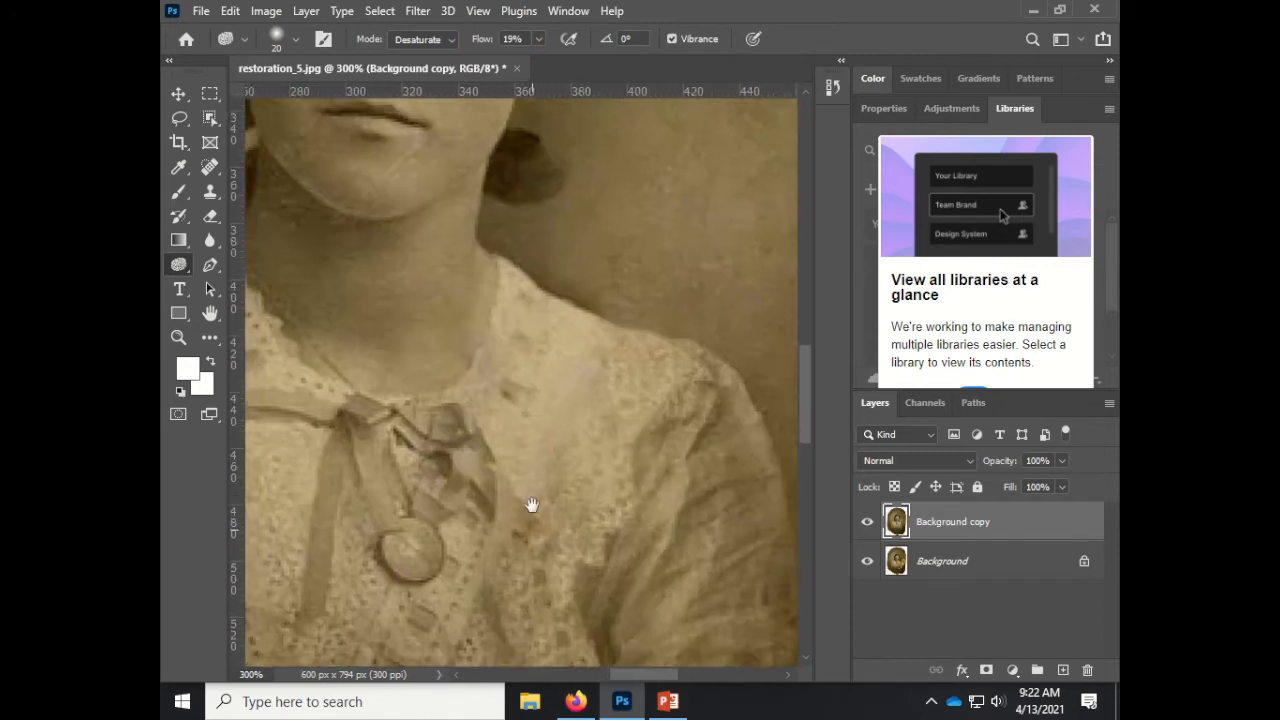
# - Heal the scratch running from the corner of the mouth to the chin with a 3 px Spot Healing Brush
pyautogui.moveTo(483, 299); pyautogui.dragTo(631, 558)
pyautogui.hotkey('ctrl', '+')
pyautogui.hotkey('ctrl', '+')
pyautogui.click(209, 167)
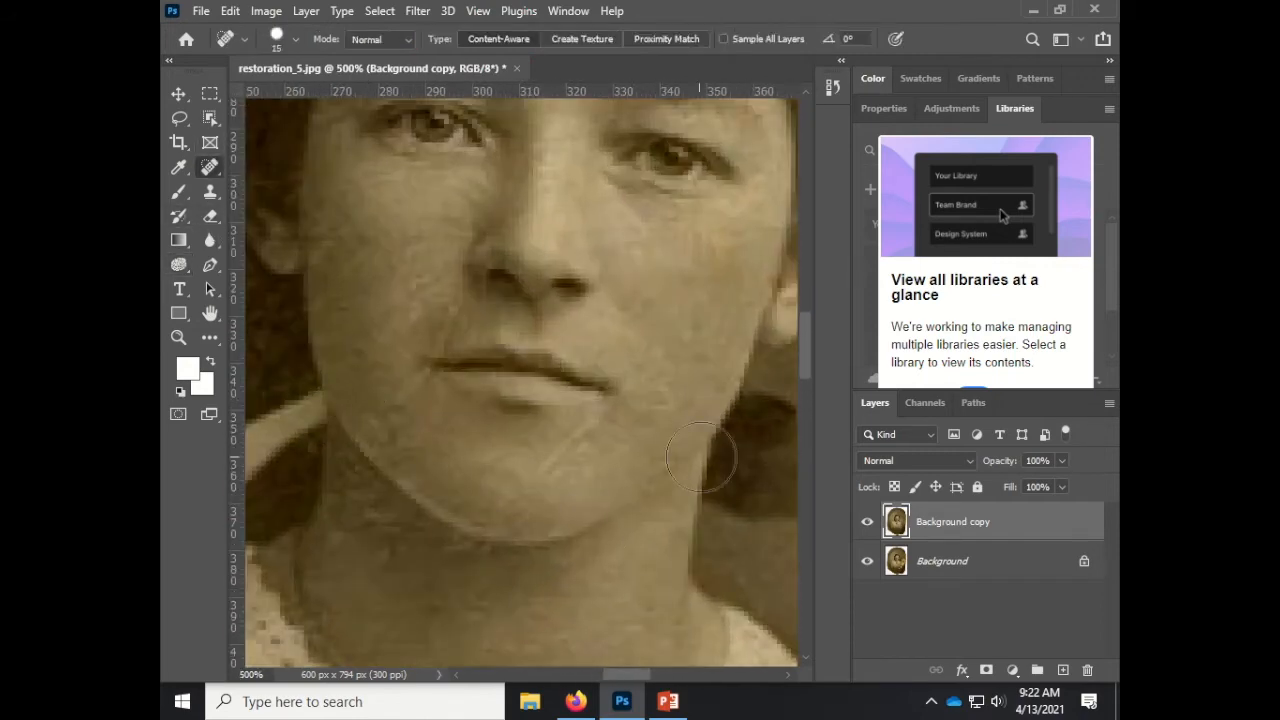
pyautogui.moveTo(538, 470); pyautogui.dragTo(636, 386)
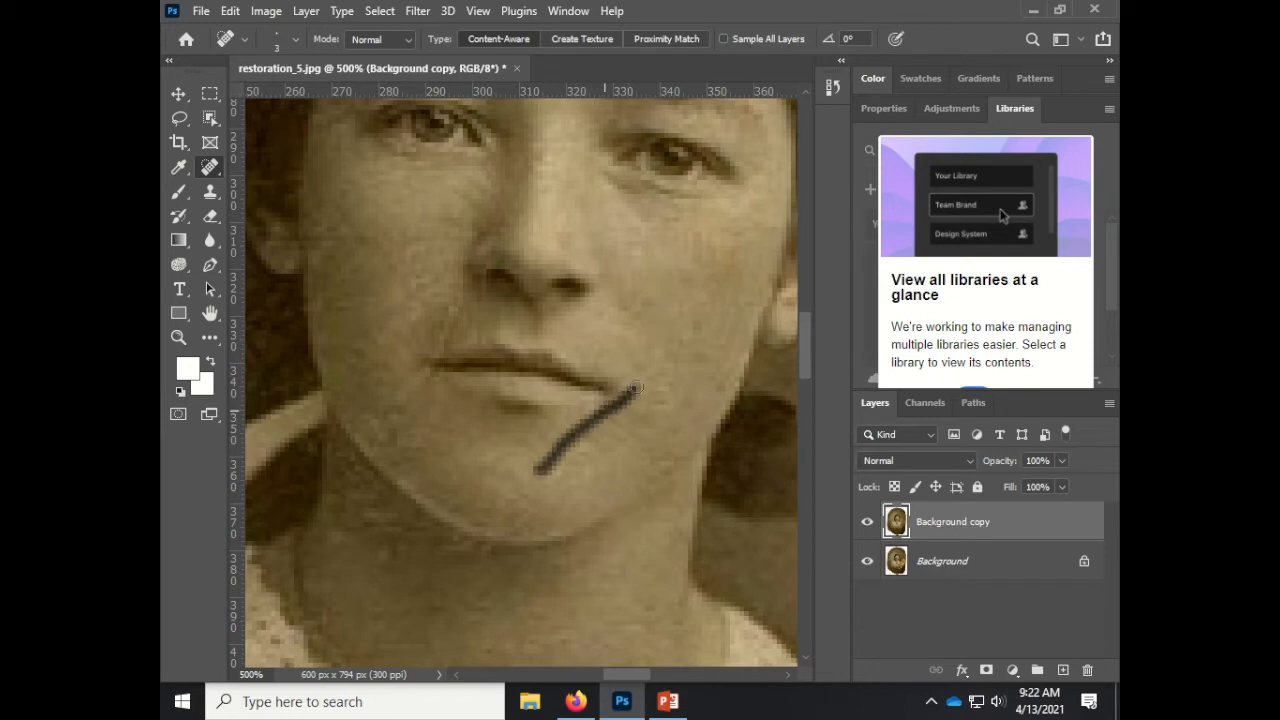
pyautogui.moveTo(403, 389)
pyautogui.mouseDown()
pyautogui.moveTo(438, 350)
pyautogui.moveTo(452, 416)
pyautogui.mouseUp()
# - Retouch the skin beside the other corner of the mouth with the Clone Stamp at 4 px
pyautogui.hotkey('ctrl', '+')
pyautogui.click(210, 192)
pyautogui.press('[')
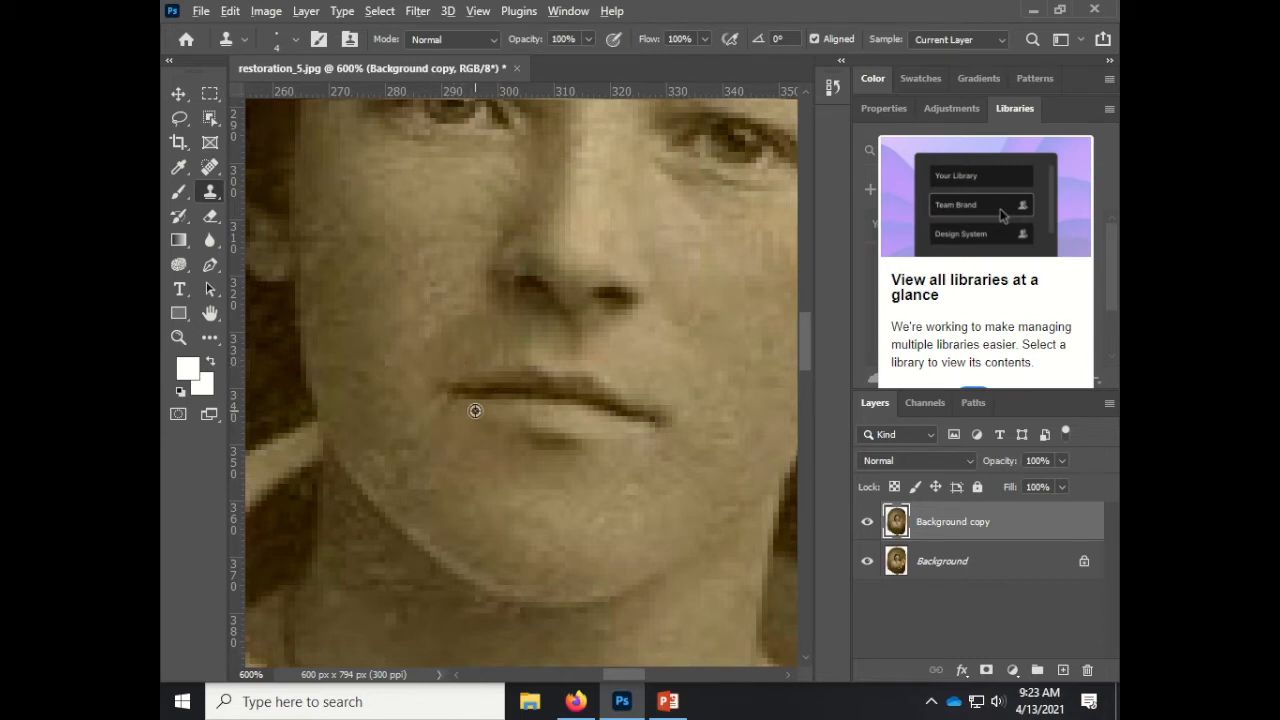
# - Heal small marks on the forehead and cheek at 3 px, and touch up the outer cheek with the 4 px Clone Stamp
pyautogui.scroll(6, 444, 538)
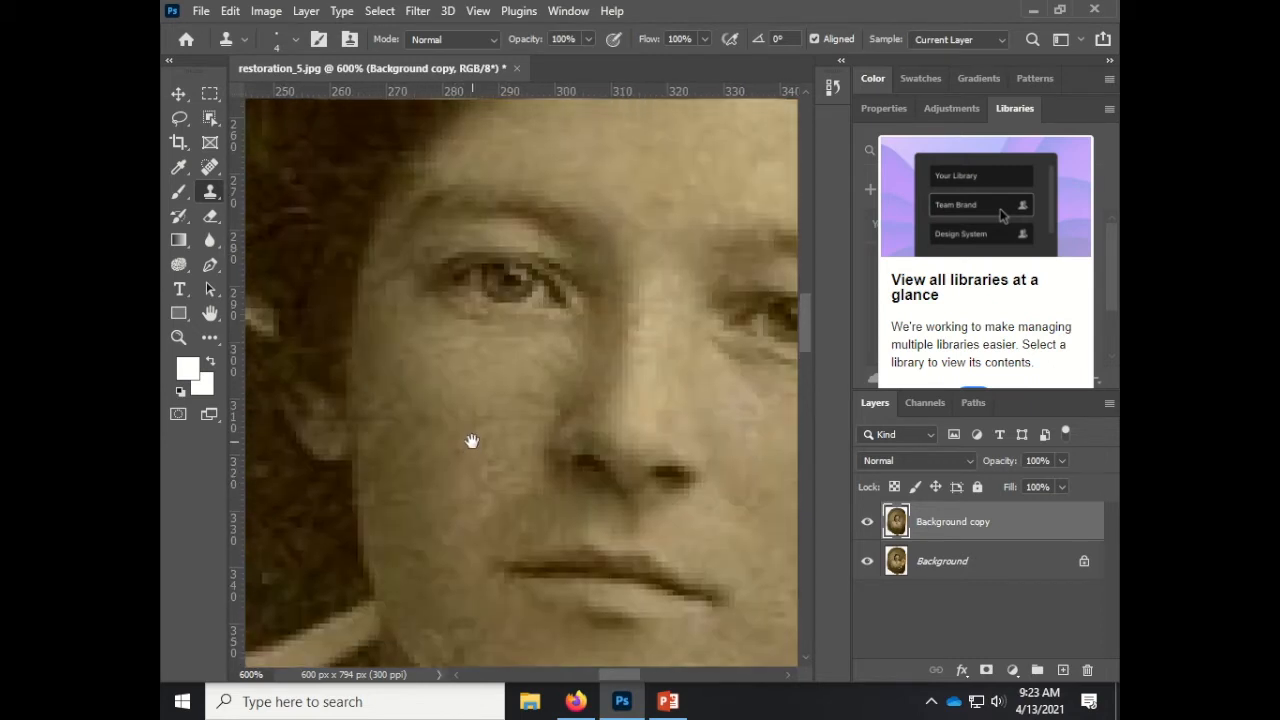
pyautogui.hscroll(2, 503, 423)
pyautogui.click(209, 167)
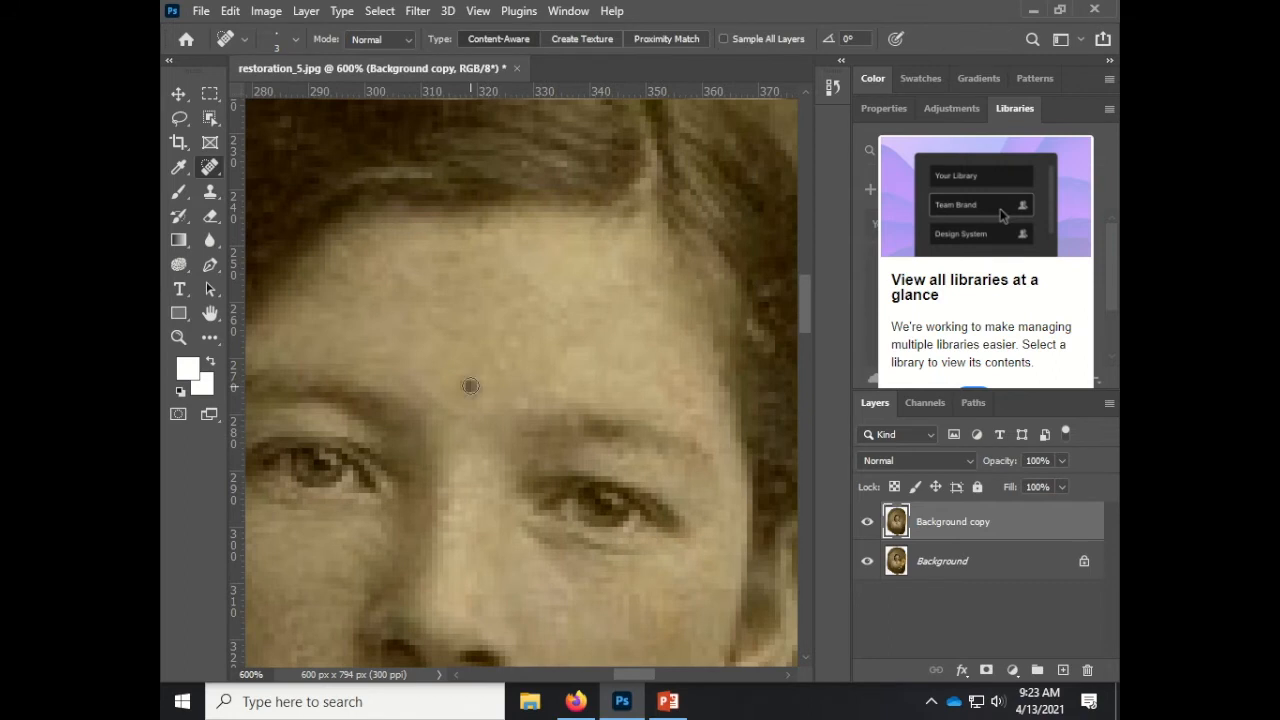
pyautogui.scroll(-5, 500, 490)
pyautogui.hscroll(-5, 500, 490)
pyautogui.moveTo(398, 421)
pyautogui.mouseDown()
pyautogui.moveTo(289, 413)
pyautogui.moveTo(390, 418)
pyautogui.mouseUp()
pyautogui.click(208, 193)
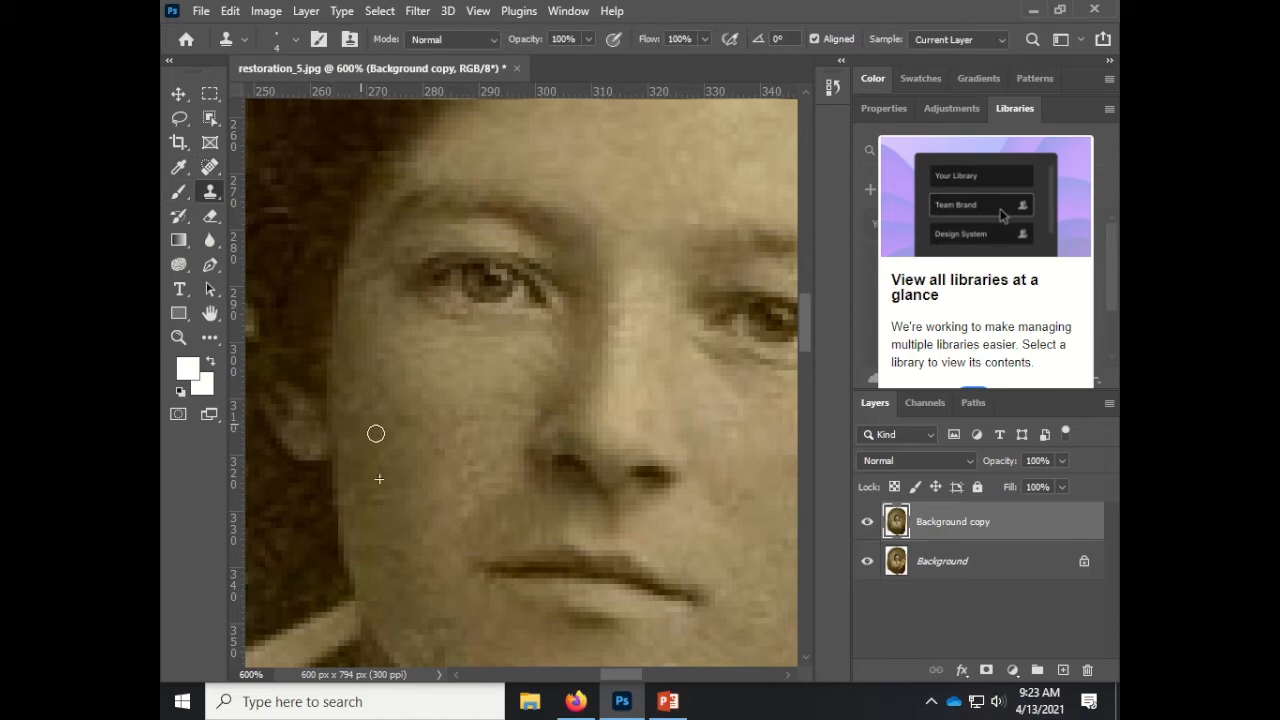
# - Heal the scratches and light specks in the backdrop above the hair with an enlarged Spot Healing Brush
pyautogui.hotkey('ctrl', '-')
pyautogui.hotkey('ctrl', '-')
pyautogui.hotkey('ctrl', '-')
pyautogui.hotkey('ctrl', '-')
pyautogui.hotkey('ctrl', '+')
pyautogui.moveTo(676, 290); pyautogui.dragTo(564, 425)
pyautogui.press('j')
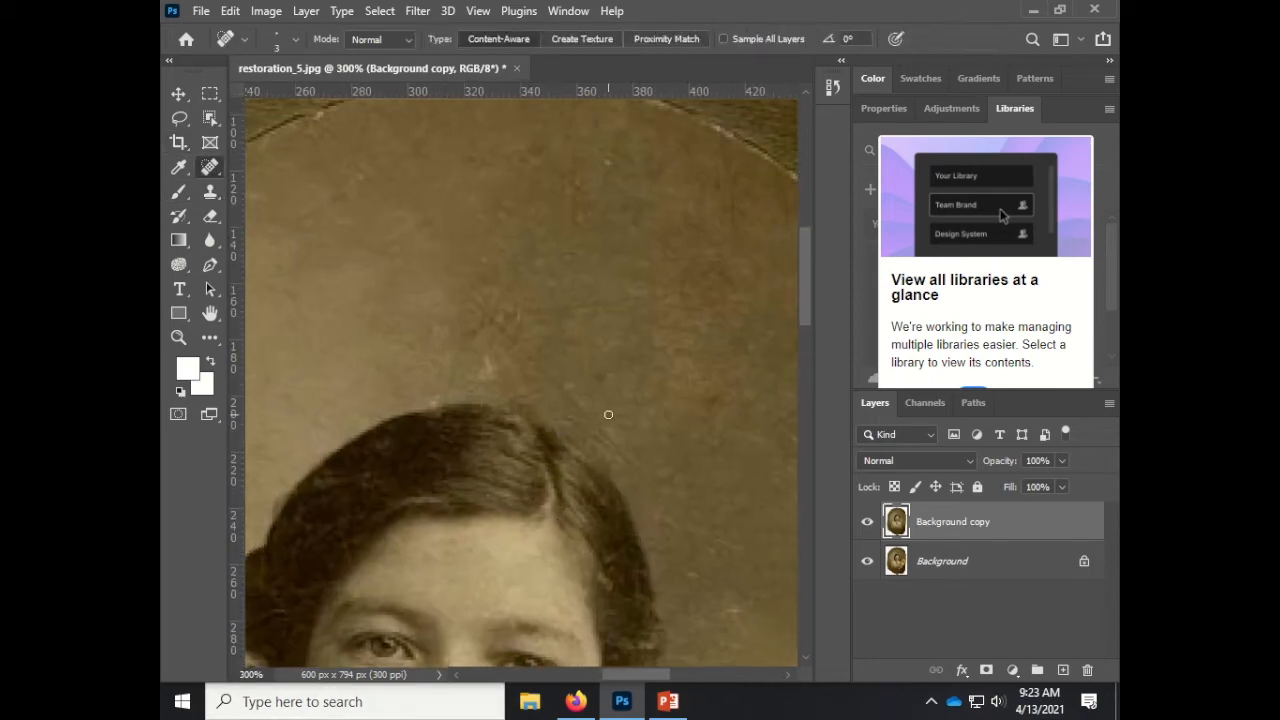
pyautogui.press(']')
pyautogui.press(']')
pyautogui.moveTo(485, 328); pyautogui.dragTo(494, 366)
pyautogui.moveTo(575, 232); pyautogui.dragTo(554, 206)
pyautogui.moveTo(613, 163); pyautogui.dragTo(619, 175)
# - Heal the specks and blemishes in the backdrop beside the woman's head with the 9 px Spot Healing Brush
pyautogui.moveTo(763, 531); pyautogui.dragTo(610, 322)
pyautogui.moveTo(566, 396); pyautogui.dragTo(589, 414)
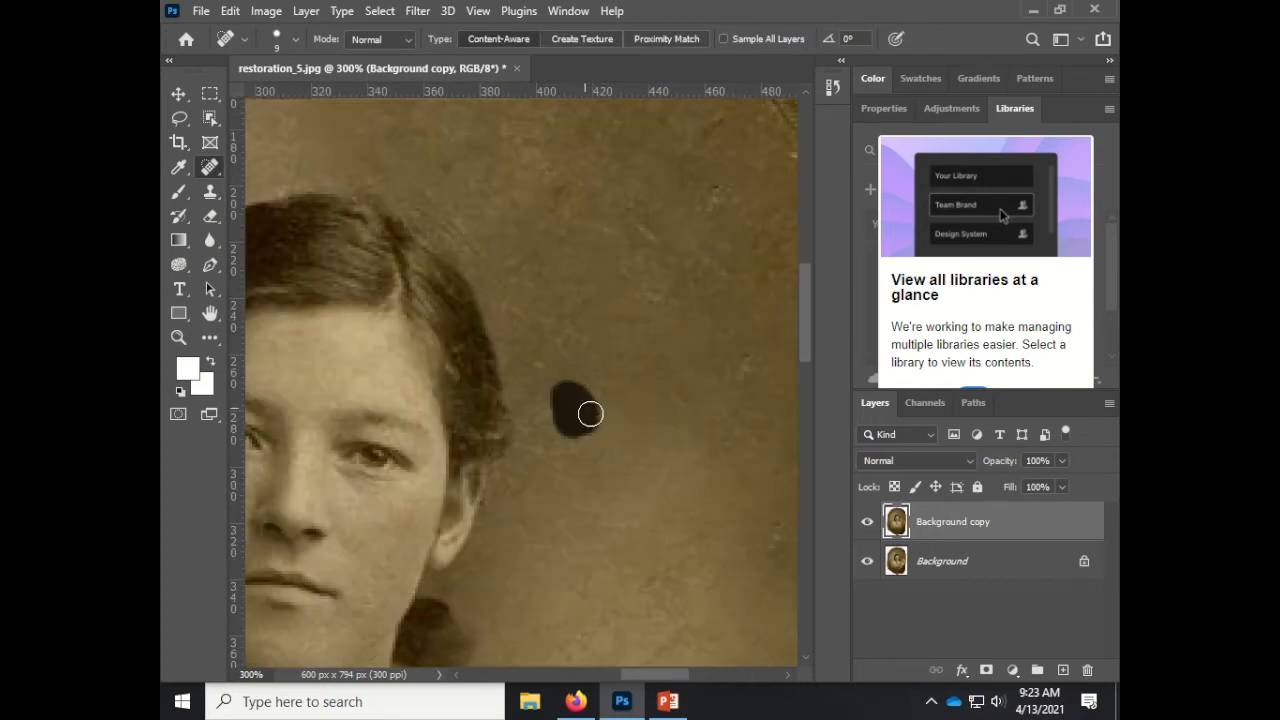
pyautogui.moveTo(731, 362); pyautogui.dragTo(652, 378)
pyautogui.moveTo(654, 379); pyautogui.dragTo(664, 383)
pyautogui.moveTo(710, 586); pyautogui.dragTo(683, 566)
pyautogui.moveTo(663, 219)
pyautogui.mouseDown()
pyautogui.moveTo(651, 307)
pyautogui.moveTo(612, 352)
pyautogui.mouseUp()
pyautogui.moveTo(598, 655)
pyautogui.mouseDown()
pyautogui.moveTo(616, 536)
pyautogui.moveTo(494, 354)
pyautogui.mouseUp()
pyautogui.moveTo(655, 360); pyautogui.dragTo(674, 390)
# - Rebuild the jagged dark edge of the oval frame by cloning its intact edge downward with a 30 px Clone Stamp
pyautogui.moveTo(675, 646); pyautogui.dragTo(463, 448)
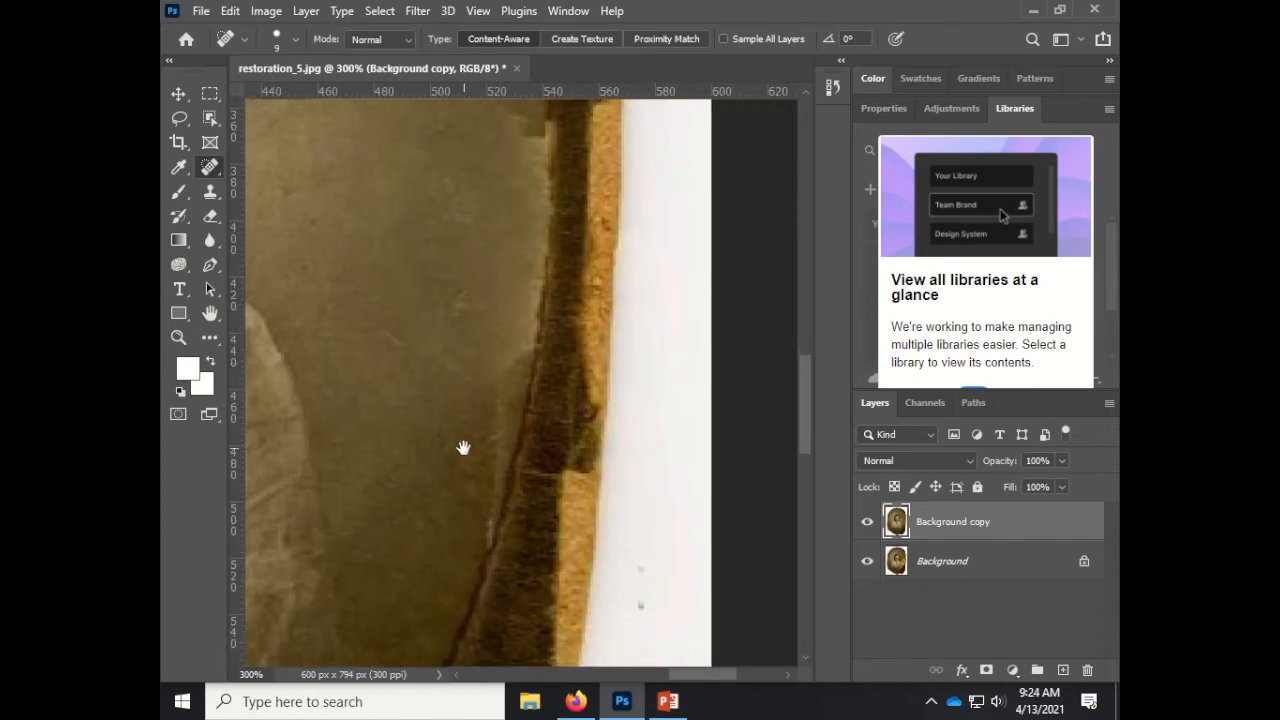
pyautogui.click(210, 194)
pyautogui.scroll(2, 497, 457)
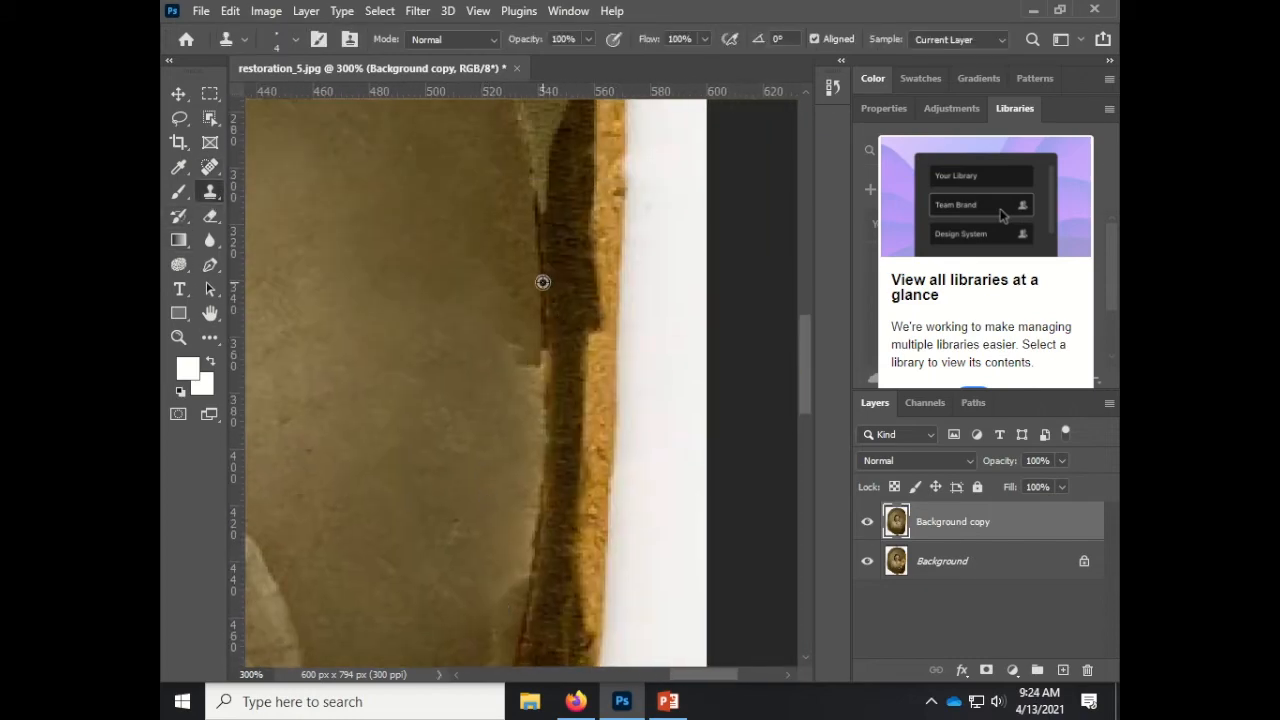
pyautogui.press(']')
pyautogui.press(']')
pyautogui.press(']')
pyautogui.press(']')
pyautogui.press(']')
pyautogui.press(']')
pyautogui.press(']')
pyautogui.press(']')
pyautogui.press(']')
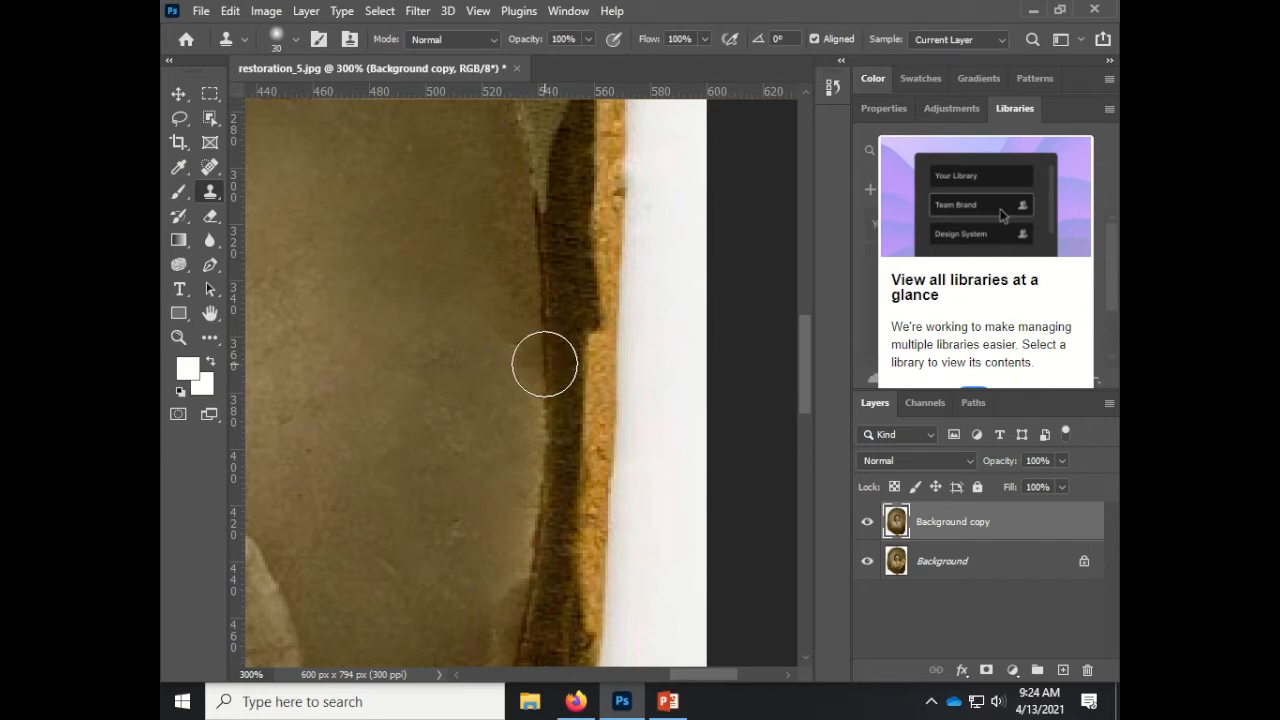
pyautogui.moveTo(544, 364); pyautogui.dragTo(548, 433)
# - Clone backdrop texture over the uneven patches beside the frame, and continue cloning along the frame's dark edge
pyautogui.keyDown('alt'); pyautogui.click(433, 427); pyautogui.keyUp('alt')
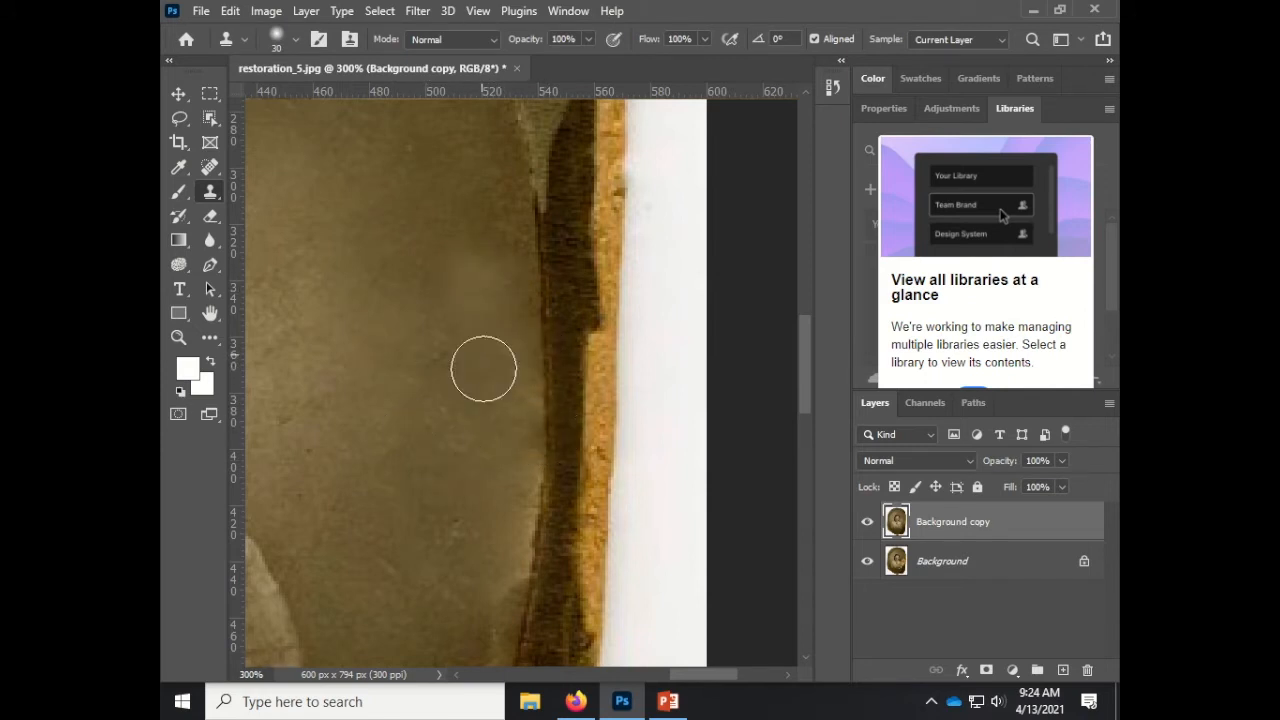
pyautogui.moveTo(403, 331); pyautogui.dragTo(485, 513)
pyautogui.keyDown('alt'); pyautogui.click(515, 319); pyautogui.keyUp('alt')
pyautogui.click(566, 440)
pyautogui.moveTo(576, 560)
pyautogui.mouseDown()
pyautogui.moveTo(529, 394)
pyautogui.moveTo(558, 318)
pyautogui.mouseUp()
# - Clone clean backdrop over the light marks along the lower side edge of the oval, reducing the brush to 15 px
pyautogui.scroll(-3, 543, 549)
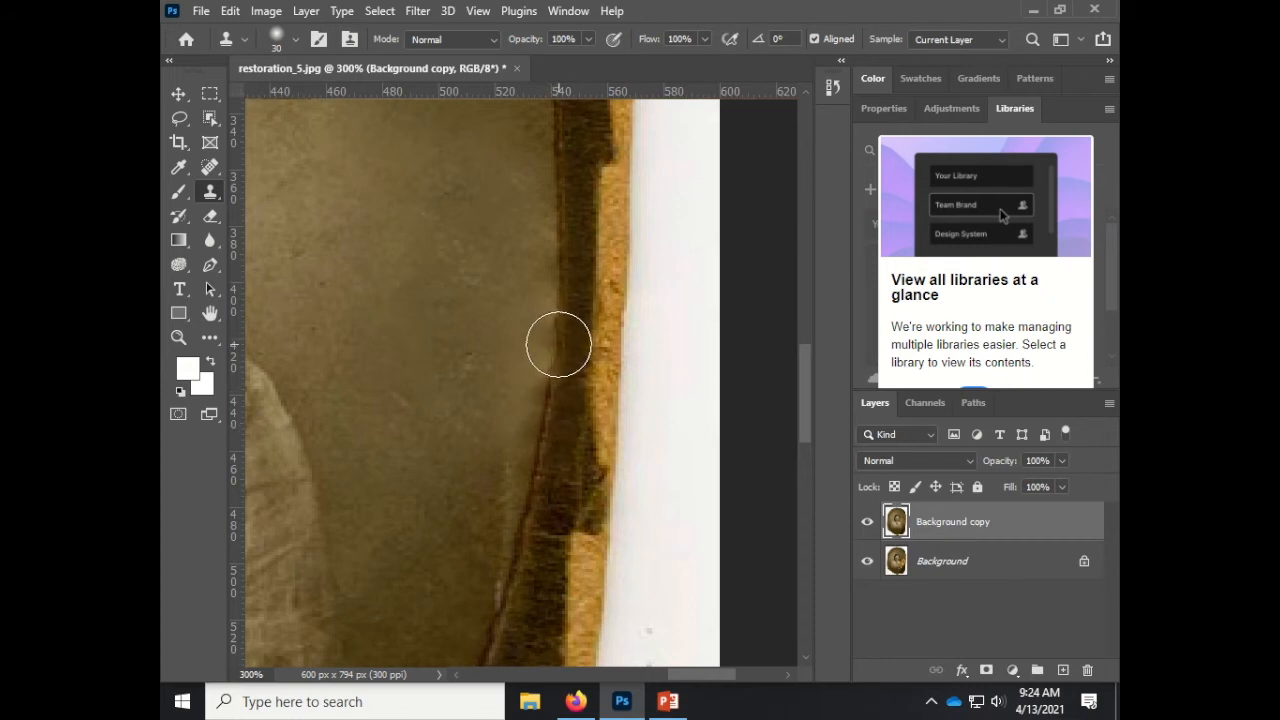
pyautogui.keyDown('alt'); pyautogui.click(435, 416); pyautogui.keyUp('alt')
pyautogui.moveTo(452, 622); pyautogui.dragTo(500, 477)
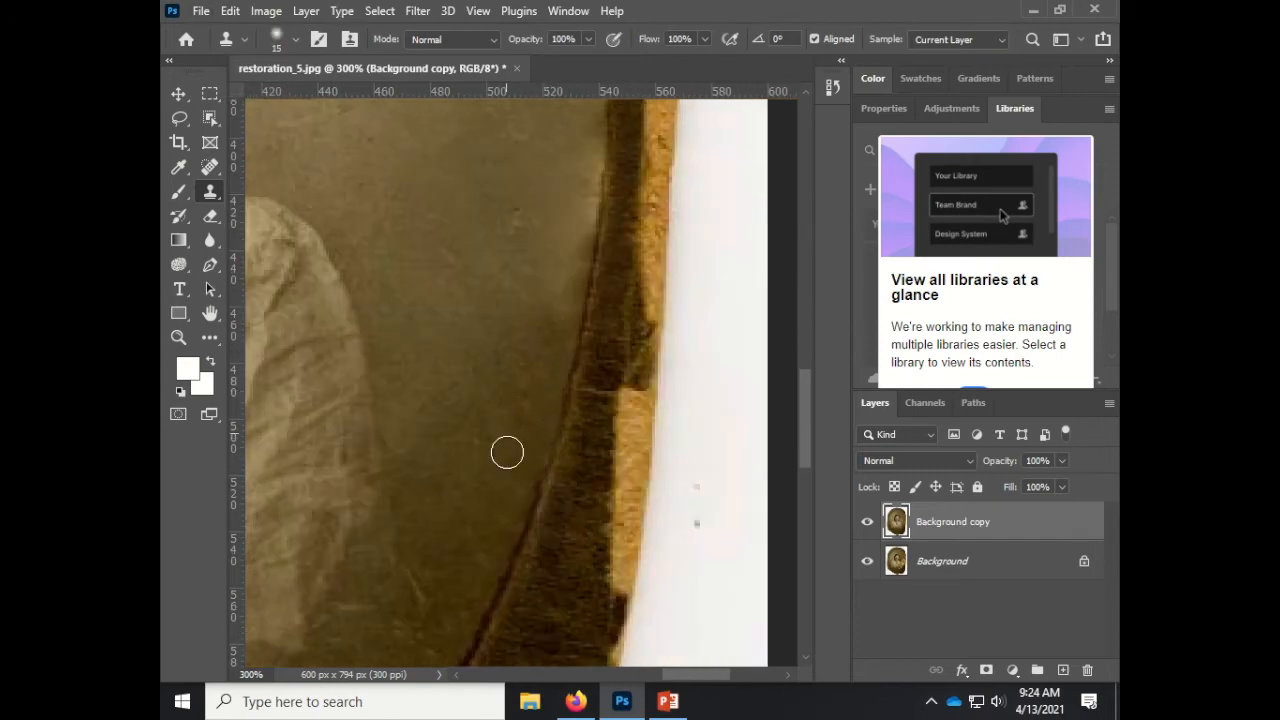
pyautogui.moveTo(504, 378); pyautogui.dragTo(623, 337)
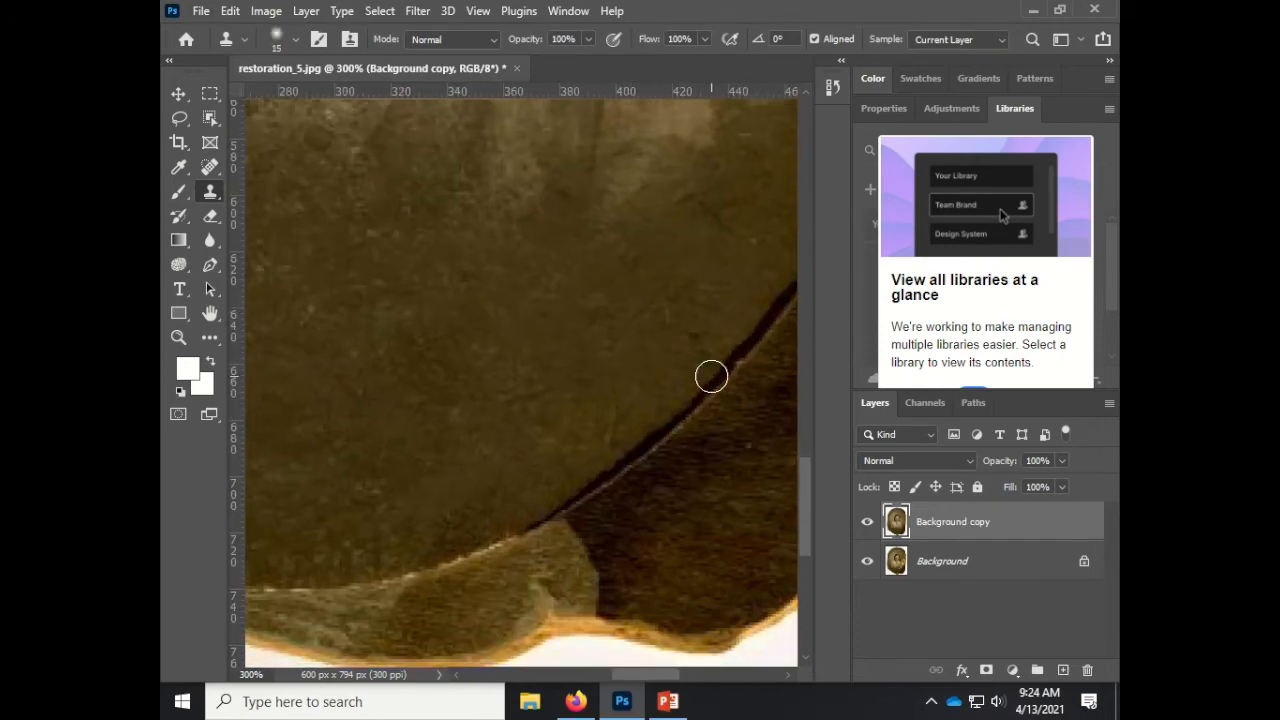
# - Heal the scratches and specks across the dark lower backdrop and the rest of the oval with the 9 px Spot Healing Brush
pyautogui.moveTo(562, 319); pyautogui.dragTo(481, 466)
pyautogui.click(208, 168)
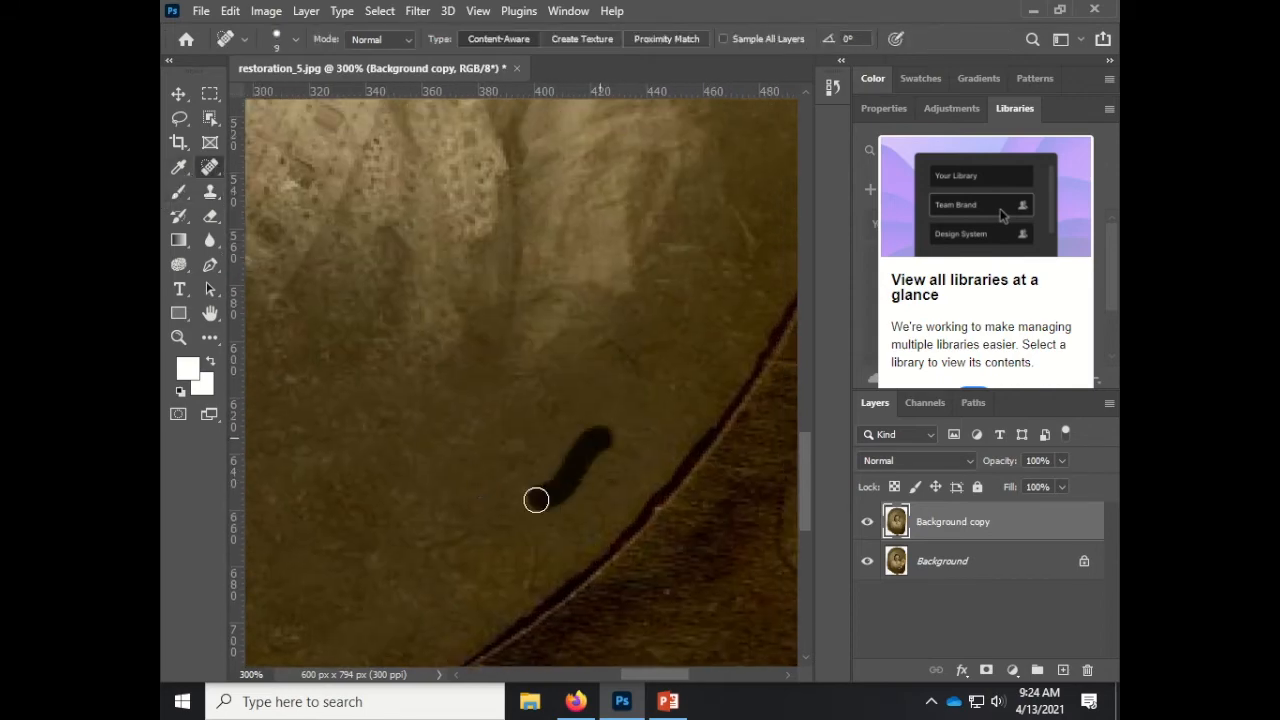
pyautogui.moveTo(550, 510); pyautogui.dragTo(680, 317)
pyautogui.moveTo(525, 407)
pyautogui.mouseDown()
pyautogui.moveTo(553, 401)
pyautogui.moveTo(608, 471)
pyautogui.moveTo(483, 474)
pyautogui.moveTo(434, 369)
pyautogui.mouseUp()
pyautogui.moveTo(495, 520); pyautogui.dragTo(492, 437)
pyautogui.moveTo(674, 523); pyautogui.dragTo(640, 474)
pyautogui.moveTo(521, 373); pyautogui.dragTo(475, 395)
pyautogui.moveTo(662, 388)
pyautogui.mouseDown()
pyautogui.moveTo(434, 443)
pyautogui.moveTo(566, 486)
pyautogui.moveTo(500, 503)
pyautogui.moveTo(580, 429)
pyautogui.moveTo(507, 559)
pyautogui.mouseUp()
pyautogui.moveTo(637, 223); pyautogui.dragTo(604, 286)
pyautogui.moveTo(595, 207); pyautogui.dragTo(686, 188)
pyautogui.moveTo(704, 250)
pyautogui.mouseDown()
pyautogui.moveTo(666, 268)
pyautogui.moveTo(534, 246)
pyautogui.mouseUp()
# - Clone the clean curved line over the worn upper edge of the oval with the 15 px Clone Stamp
pyautogui.click(209, 192)
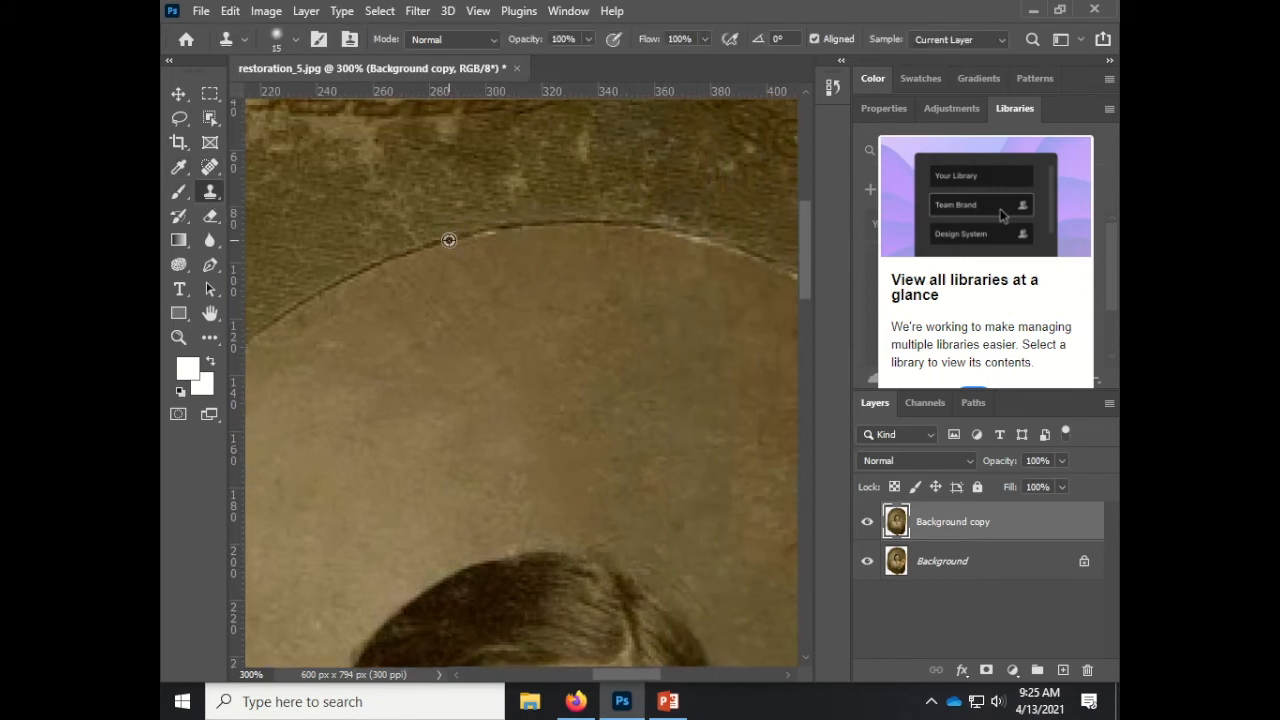
pyautogui.moveTo(660, 303); pyautogui.dragTo(433, 178)
# - Examine the whole retouched portrait for remaining flaws
pyautogui.hotkey('ctrl', '-')
pyautogui.hotkey('ctrl', '-')
pyautogui.hotkey('ctrl', '-')
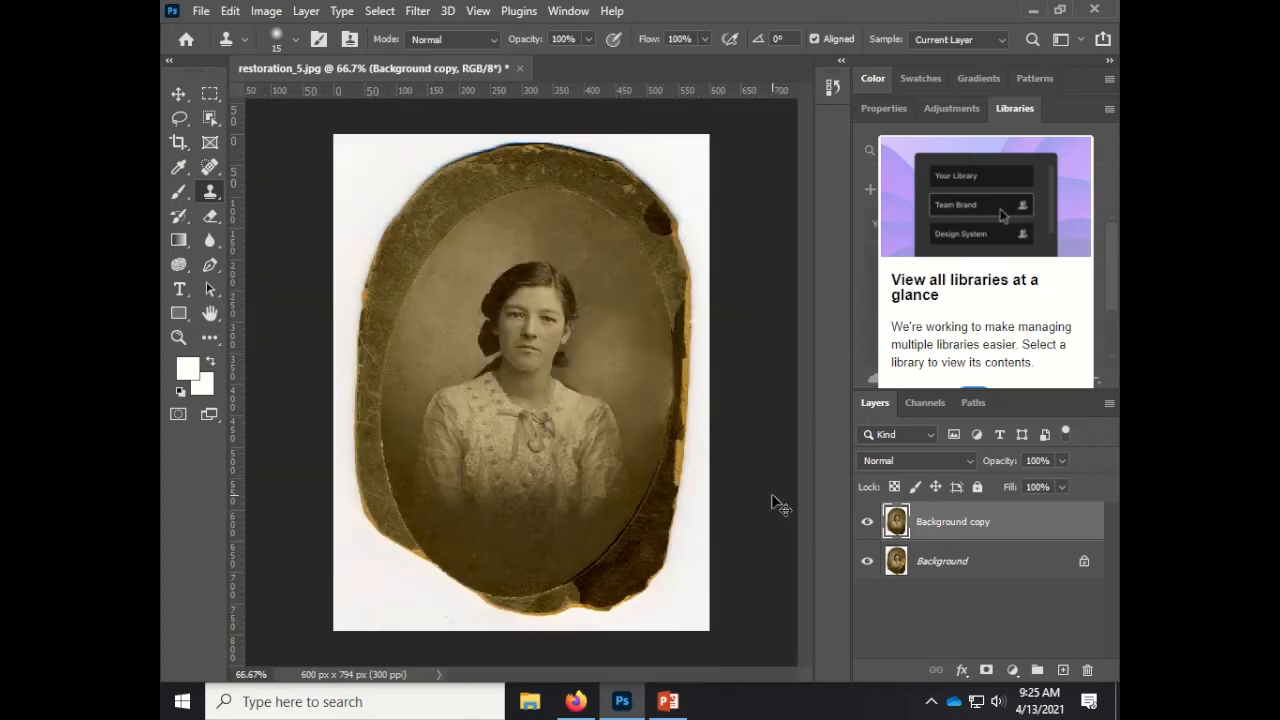
pyautogui.hotkey('ctrl', '+')
pyautogui.hotkey('ctrl', '+')
pyautogui.moveTo(689, 287); pyautogui.dragTo(663, 390)
pyautogui.hotkey('ctrl', '-')
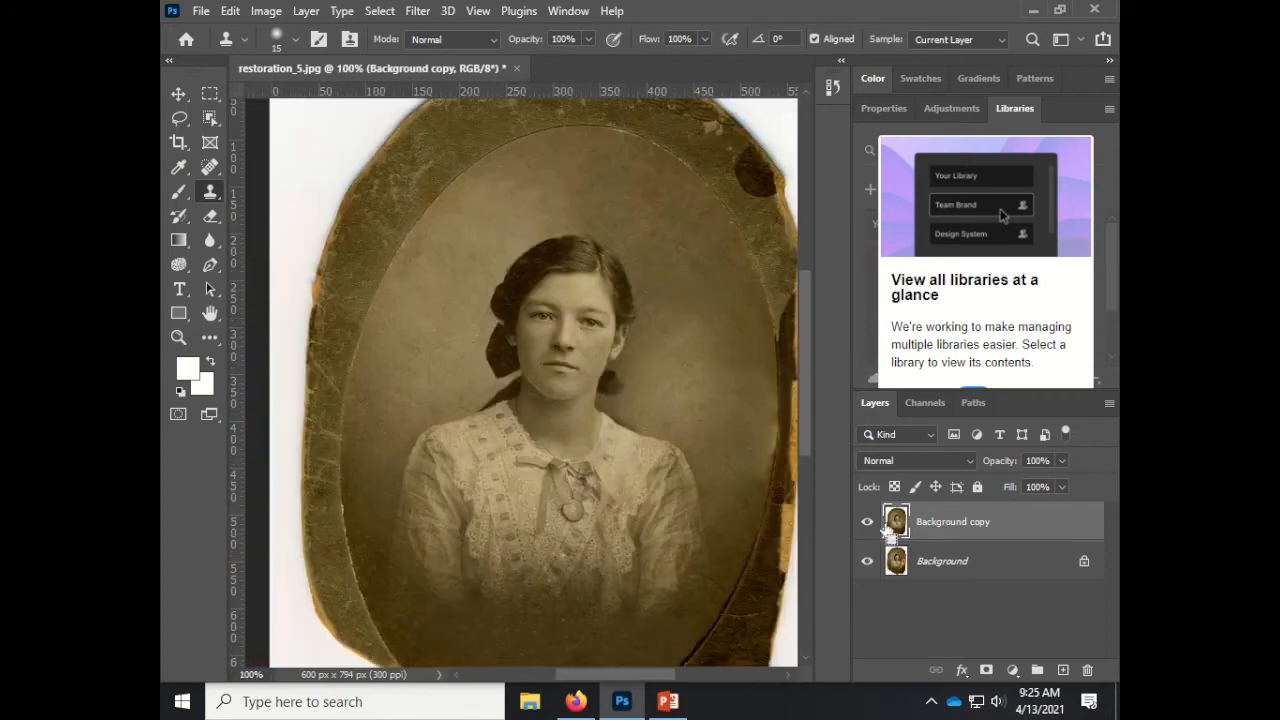
# - Compare the retouched portrait with the damaged original by repeatedly hiding and showing the Background copy layer
pyautogui.click(869, 522)
pyautogui.click(868, 522)
pyautogui.click(868, 522)
pyautogui.click(868, 522)
pyautogui.click(868, 522)
pyautogui.click(868, 522)
pyautogui.click(868, 522)
pyautogui.click(874, 522)
pyautogui.click(874, 522)
pyautogui.click(874, 522)
pyautogui.click(874, 522)
pyautogui.click(874, 522)
# - Widen the canvas to 1200 pixels, keeping the height and the centre anchor
pyautogui.hotkey('ctrl', '-')
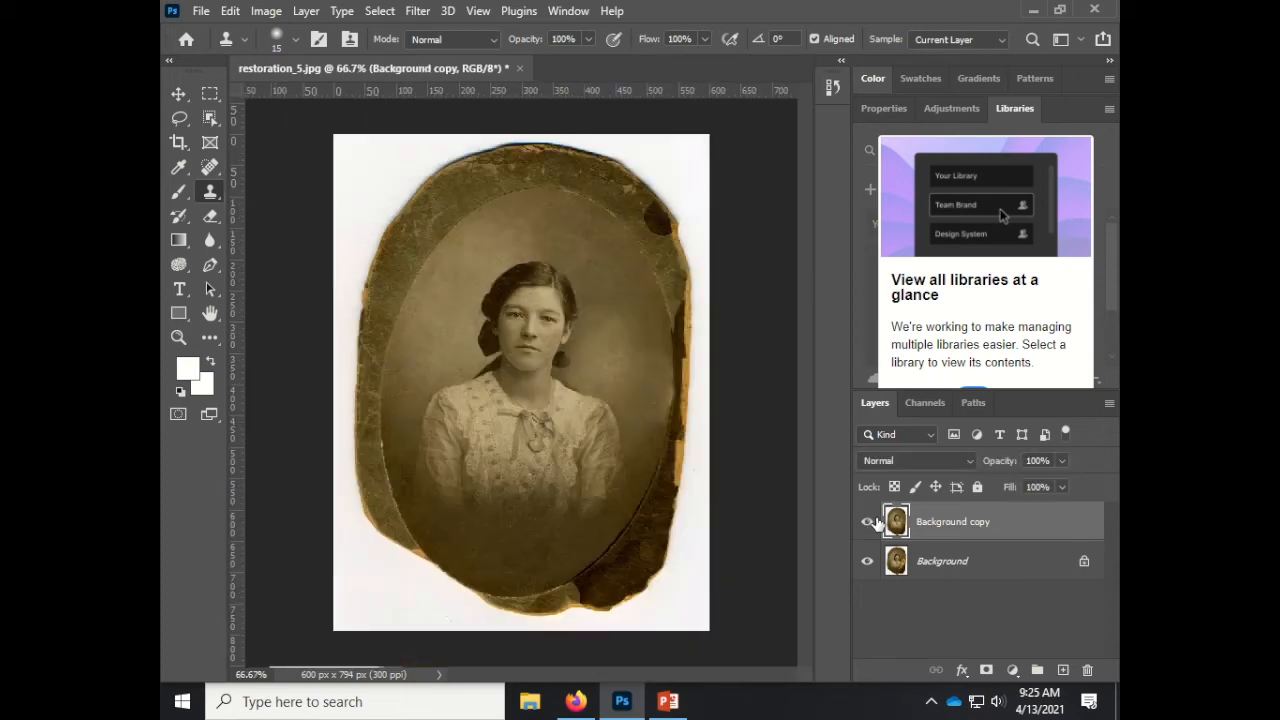
pyautogui.click(266, 11)
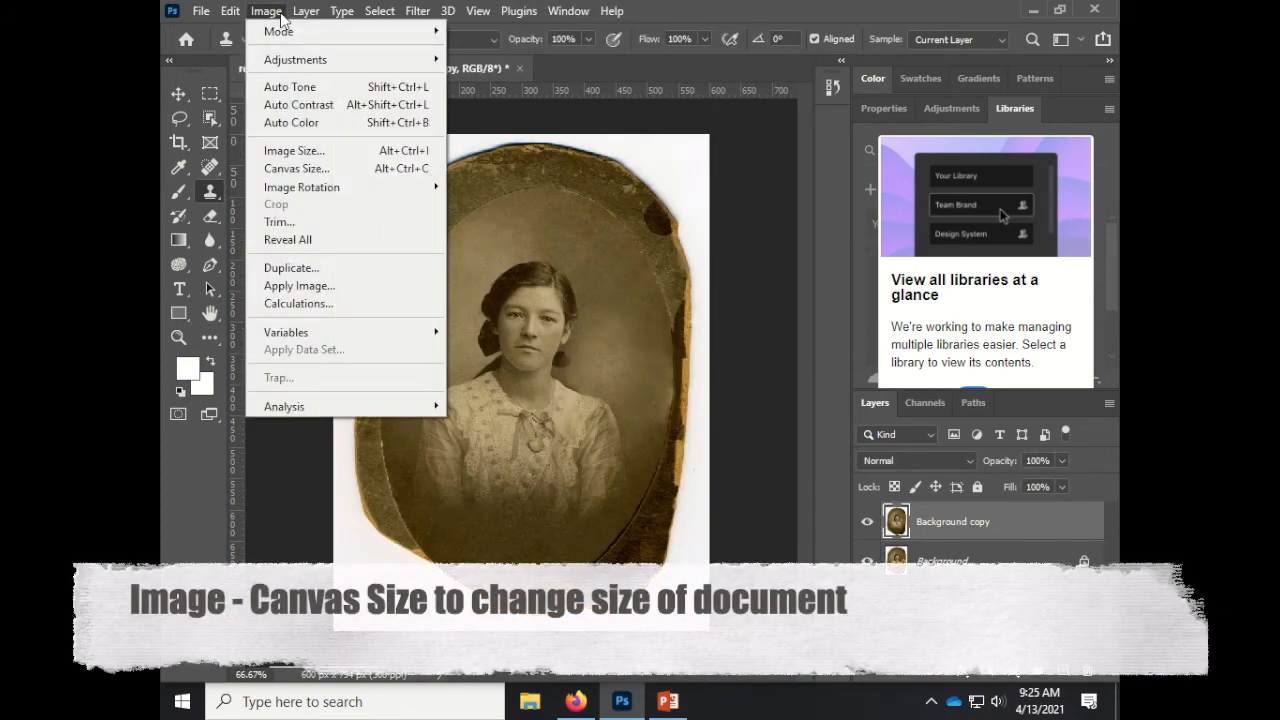
pyautogui.click(290, 170)
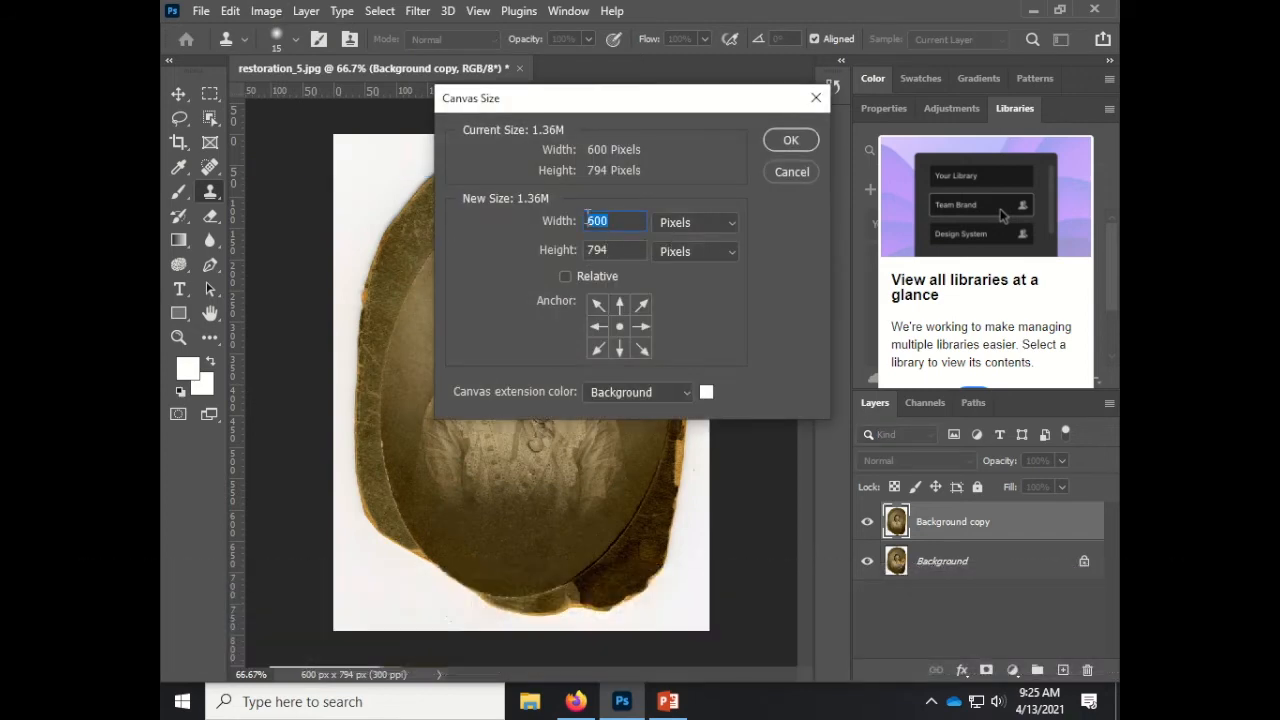
pyautogui.write('1000')
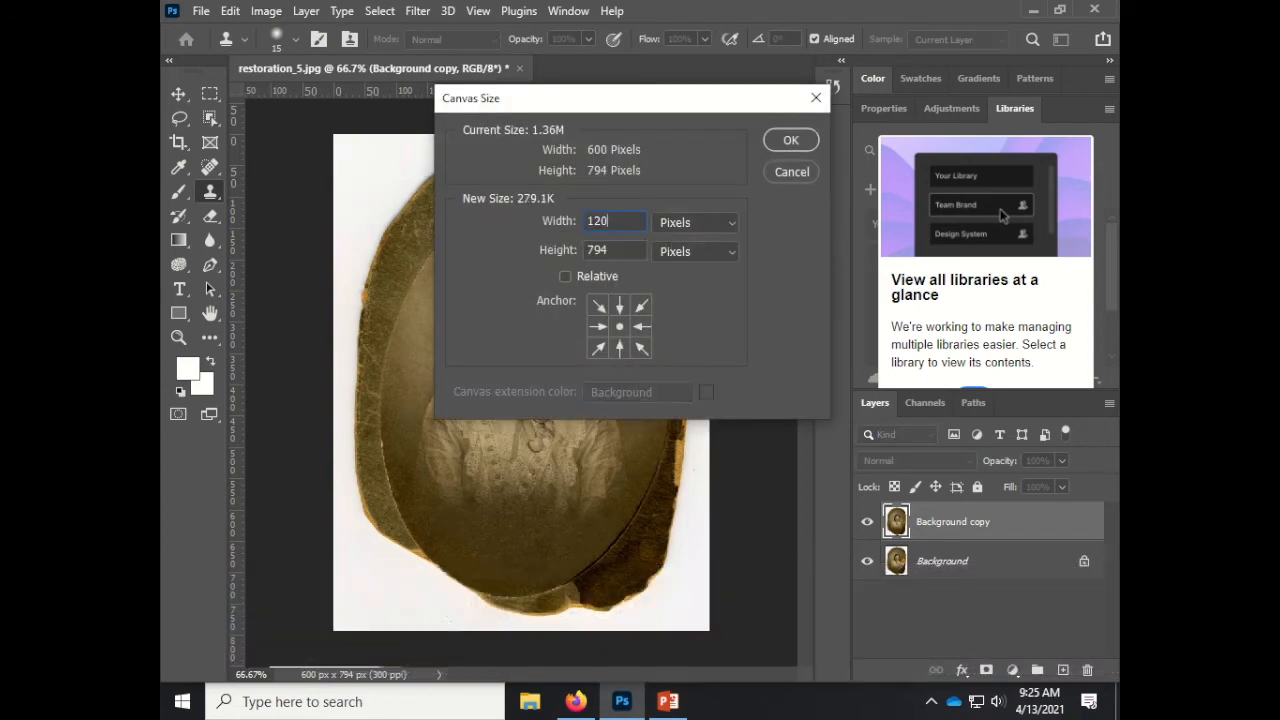
pyautogui.press('Return')
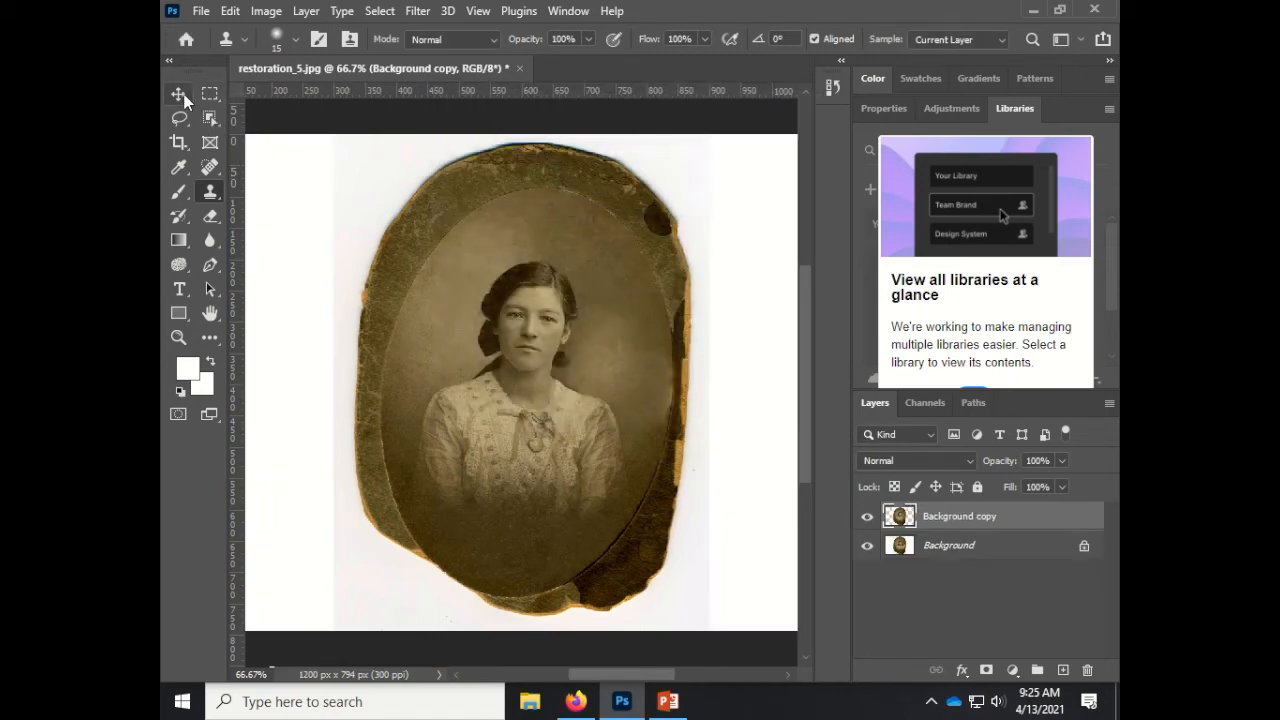
# - Move the restored Background copy portrait into the right half of the widened canvas
pyautogui.click(181, 96)
pyautogui.hotkey('ctrl', '-')
pyautogui.hotkey('ctrl', '-')
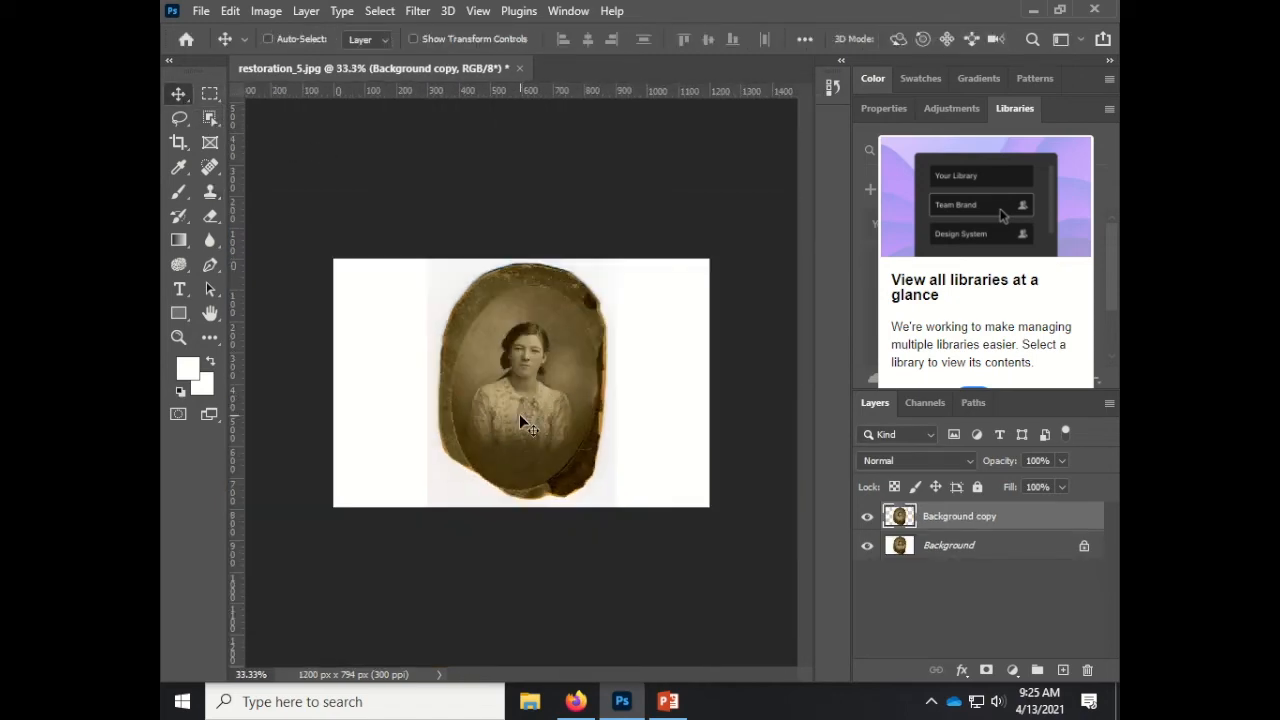
pyautogui.moveTo(536, 418); pyautogui.dragTo(631, 418)
# - Unlock the Background layer and move the damaged original into the left half of the canvas, beside the restored portrait
pyautogui.click(458, 399)
pyautogui.moveTo(506, 389); pyautogui.dragTo(464, 405)
pyautogui.doubleClick(1086, 551)
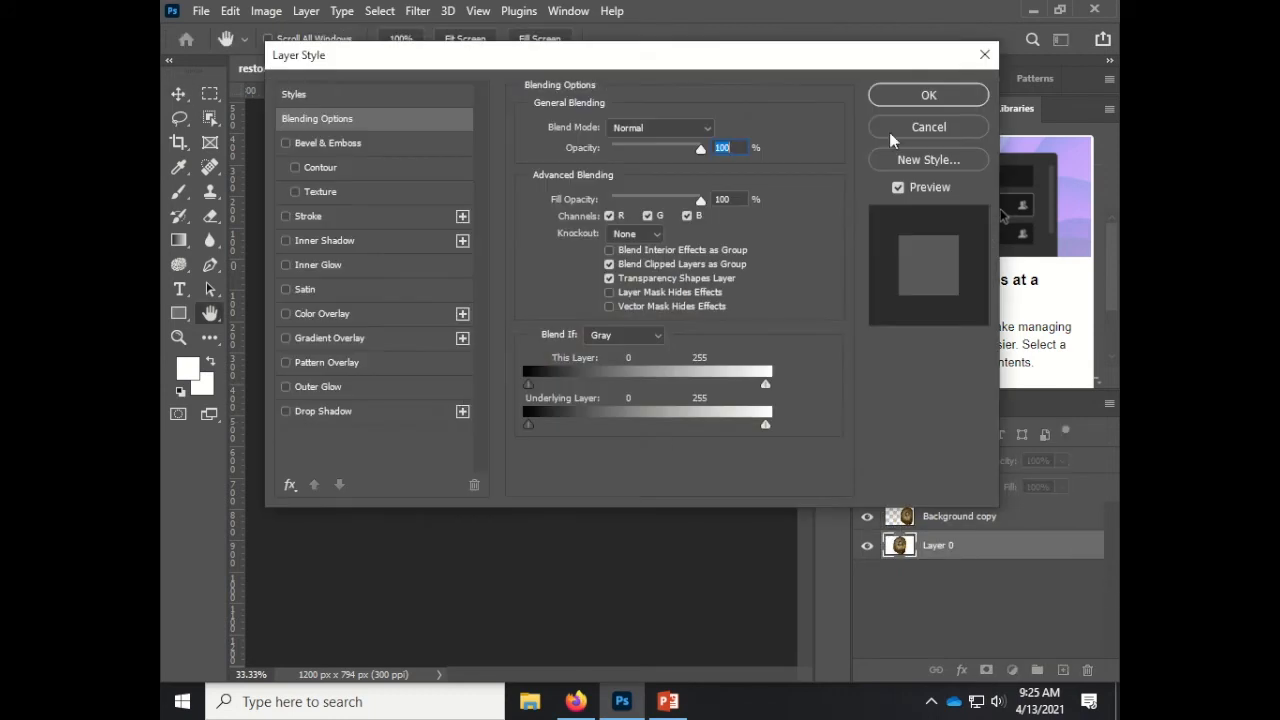
pyautogui.click(926, 96)
pyautogui.moveTo(465, 366); pyautogui.dragTo(418, 403)
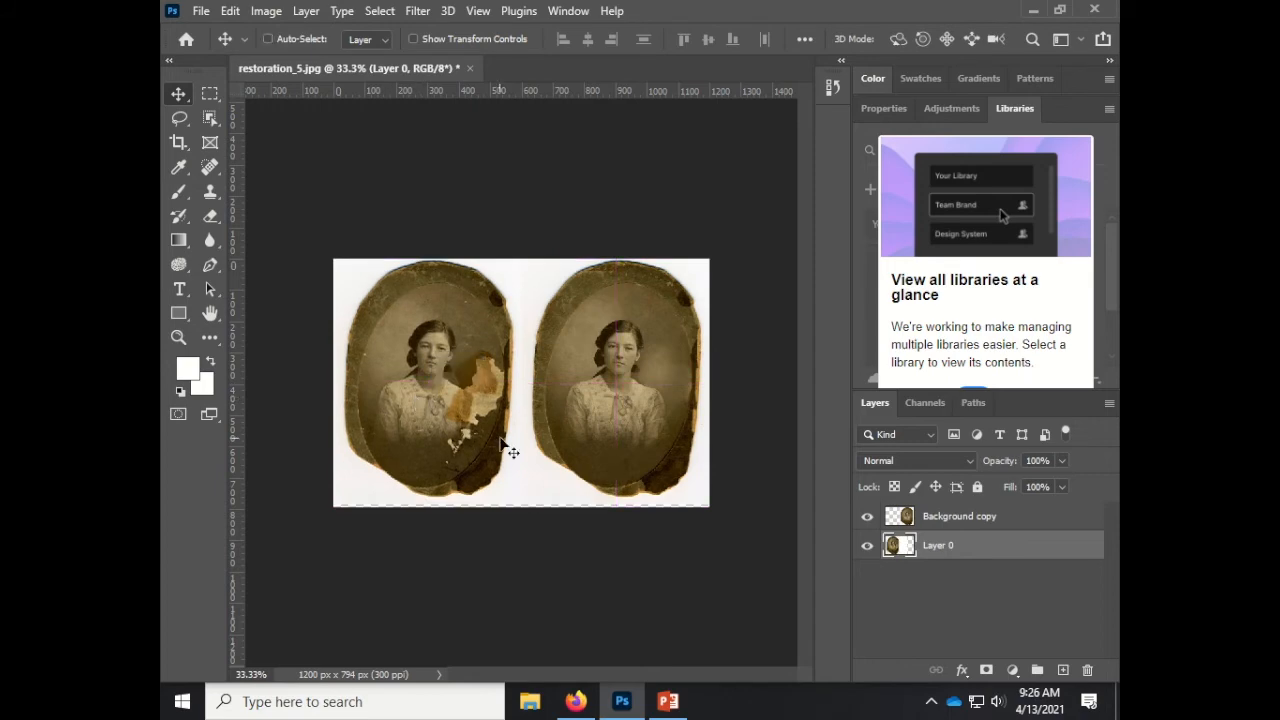
# - Nudge the damaged original down a few pixels so its top edge is fully inside the canvas
pyautogui.hotkey('ctrl', '+')
pyautogui.hotkey('ctrl', '+')
pyautogui.hotkey('ctrl', '-')
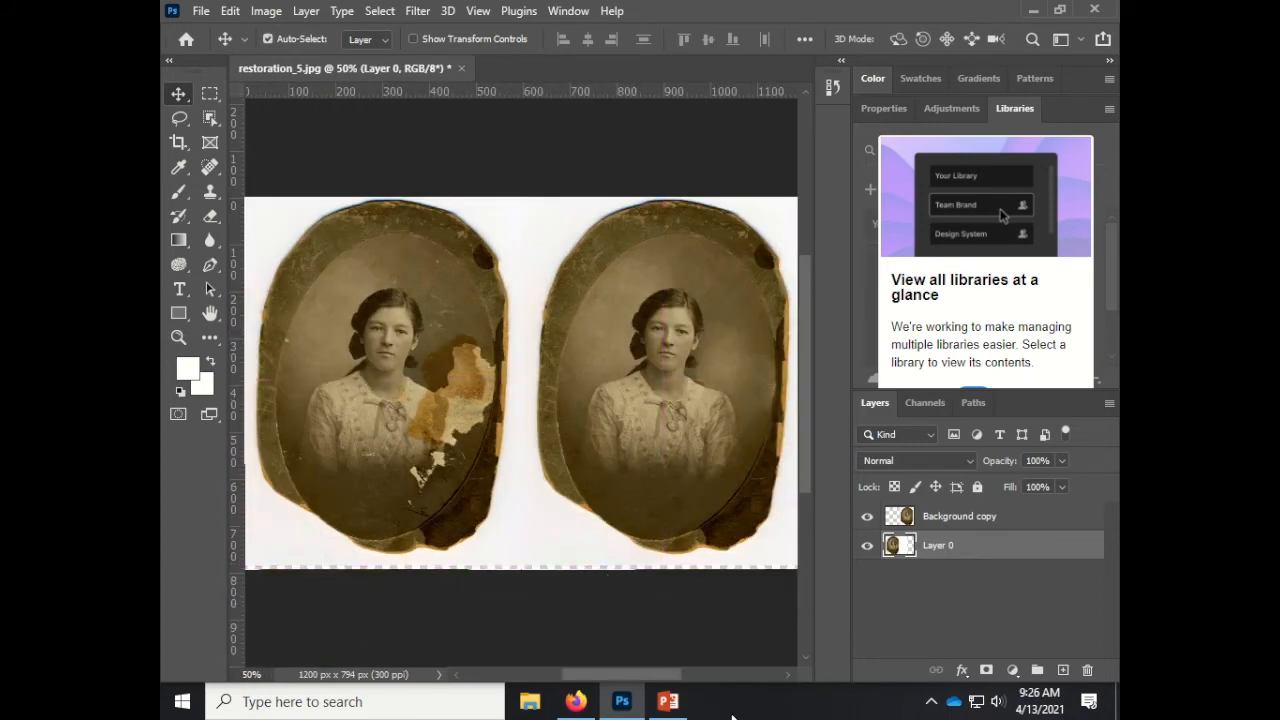
pyautogui.press('Down')
pyautogui.press('Down')
pyautogui.press('Down')
pyautogui.press('Down')
pyautogui.press('Down')
pyautogui.press('Down')
pyautogui.press('Down')
pyautogui.press('Down')
pyautogui.press('Down')
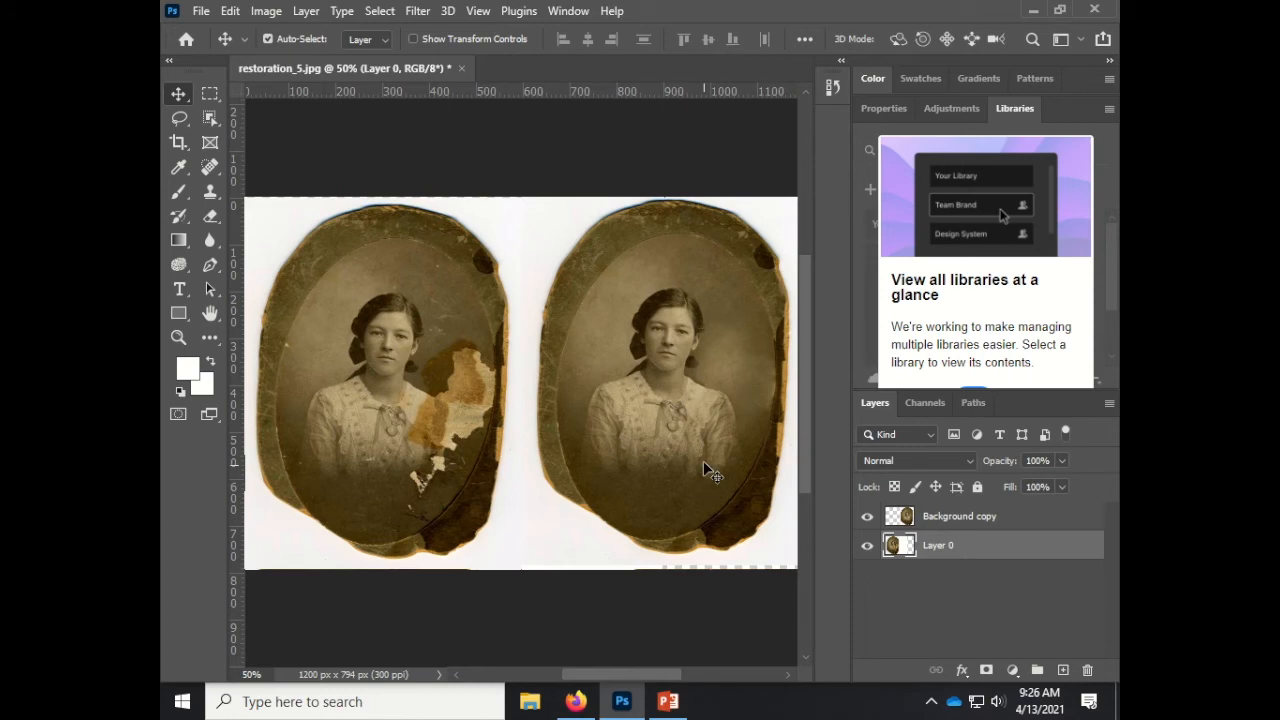
# - Nudge the restored portrait down until it is level with the damaged original, and leave both layers deselected
pyautogui.click(699, 443)
pyautogui.press('Down')
pyautogui.press('Down')
pyautogui.press('Down')
pyautogui.press('Down')
pyautogui.press('Down')
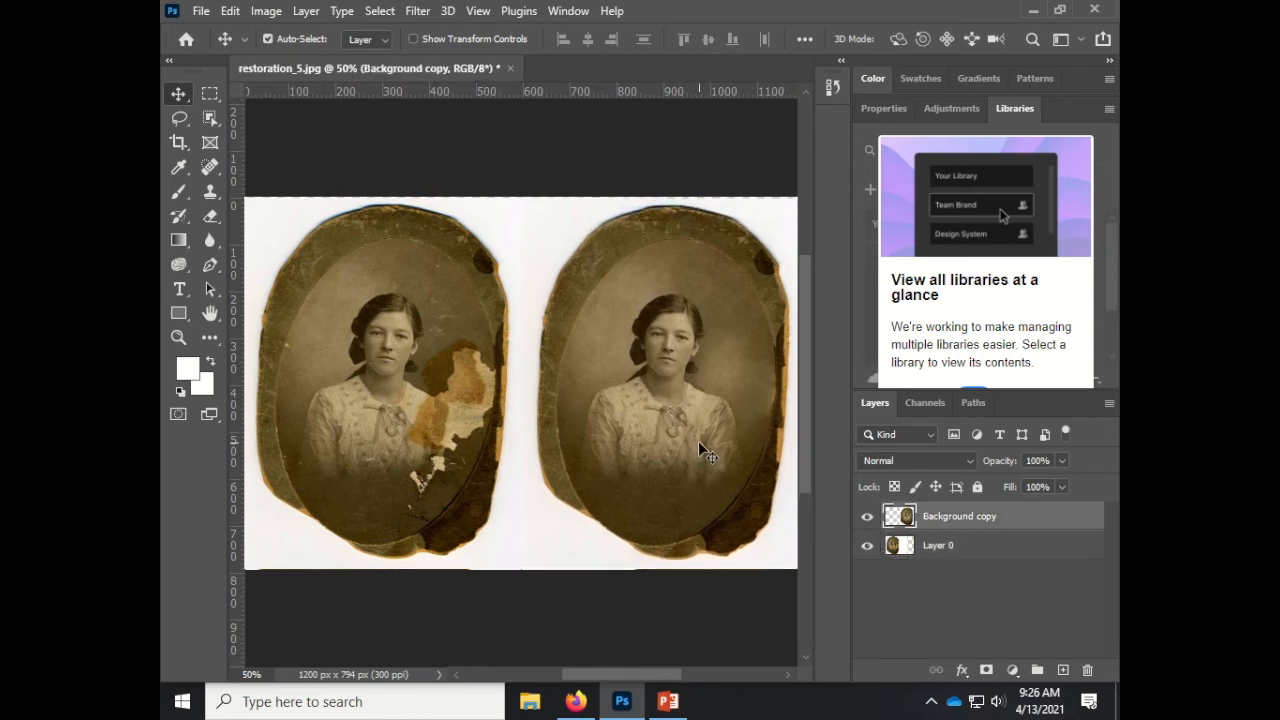
pyautogui.press('Up')
pyautogui.click(397, 368)
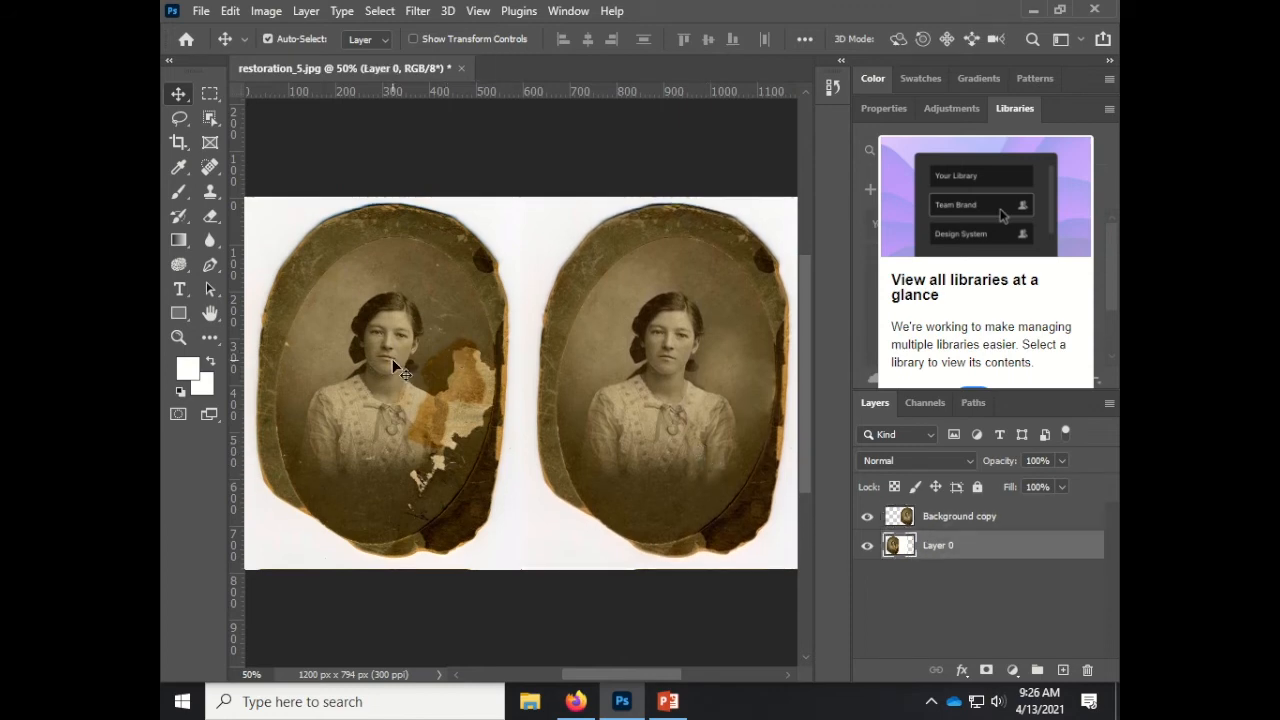
pyautogui.click(470, 594)
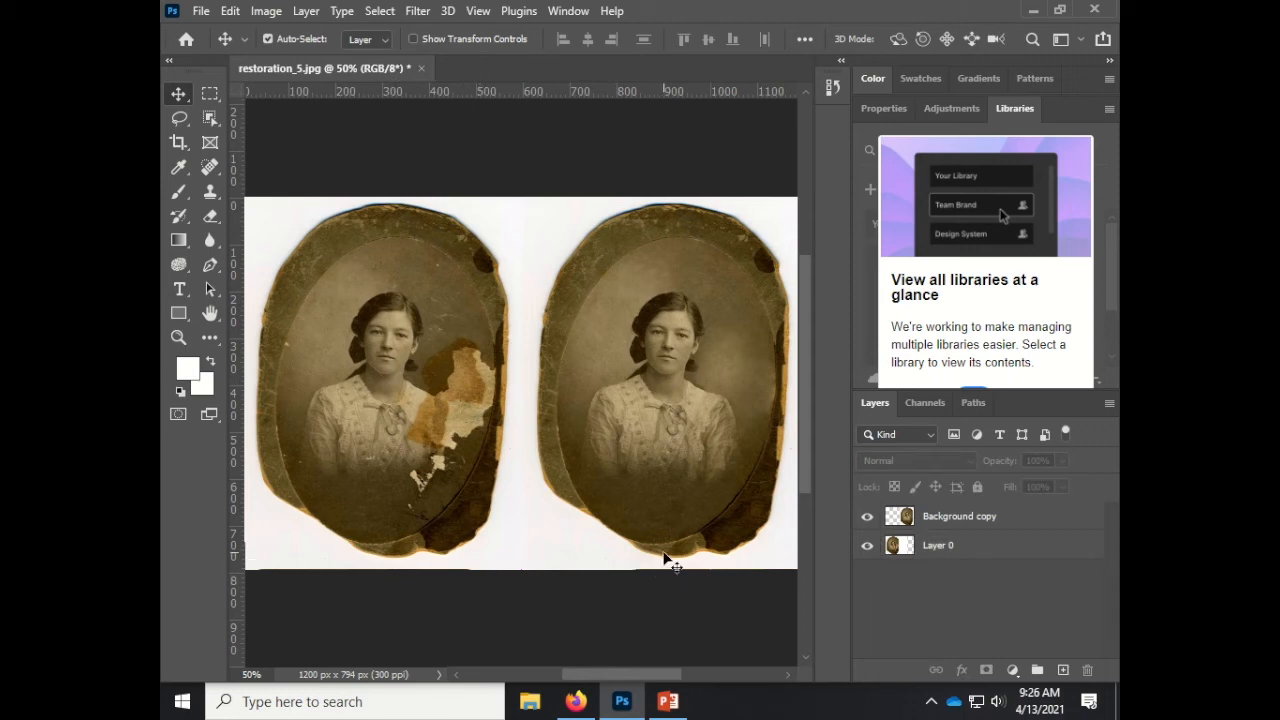